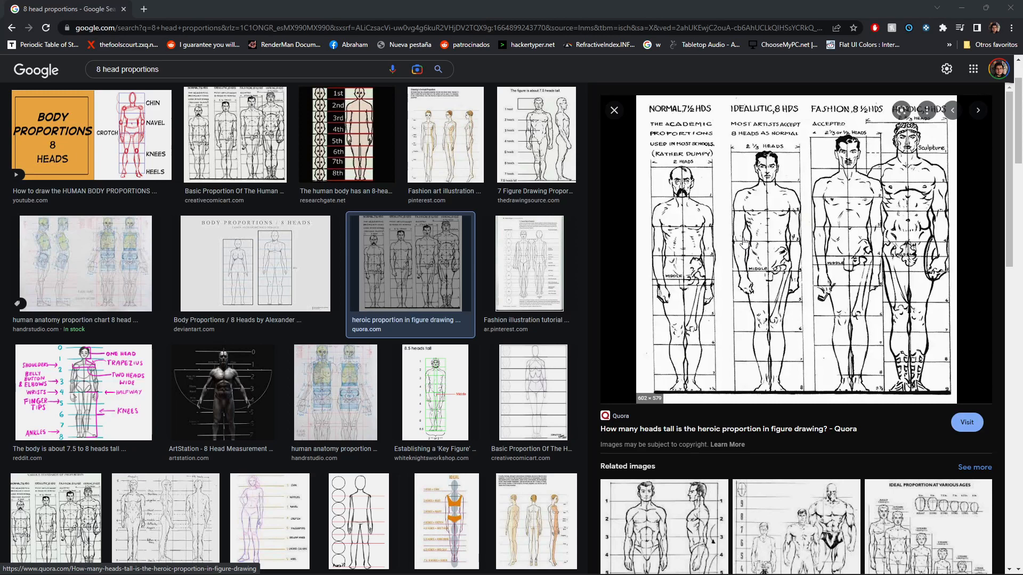
- Copy the heroic proportion reference image from the image search preview
right_click(817, 256)
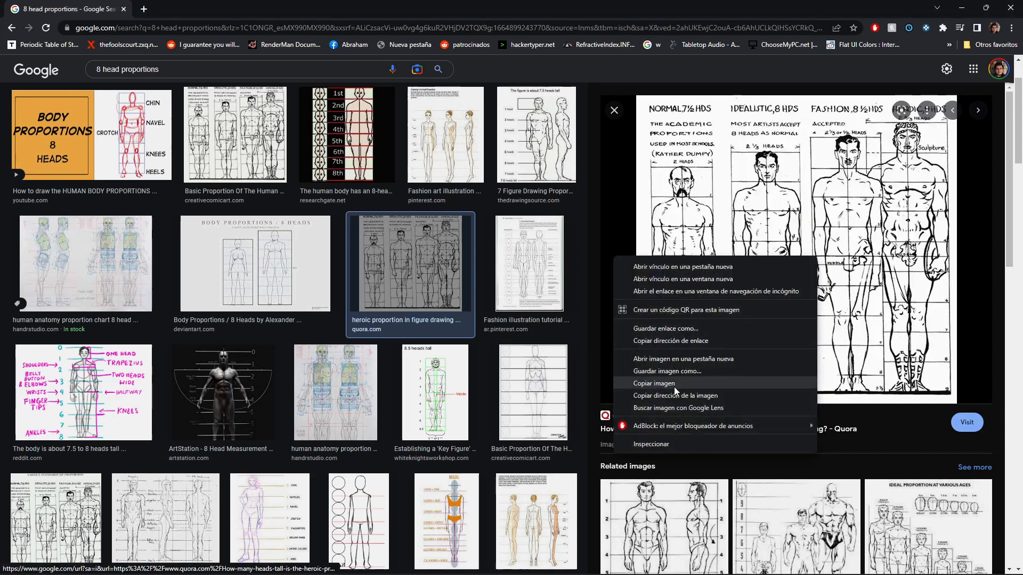
click(675, 385)
- Switch to Krita and paste the image into the blank canvas, downloading it from the remote source
key(super+Tab)
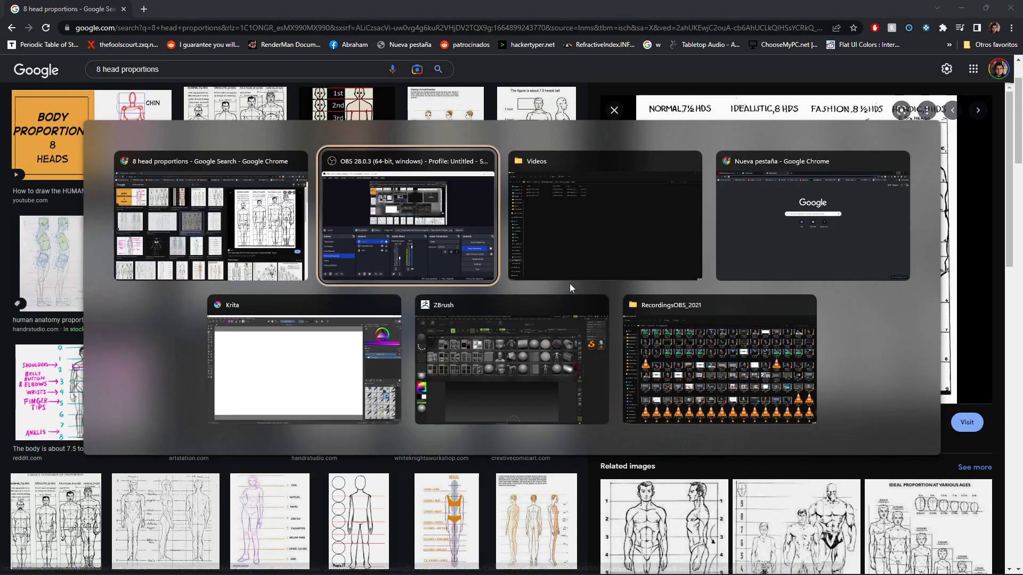
click(323, 366)
key(ctrl+v)
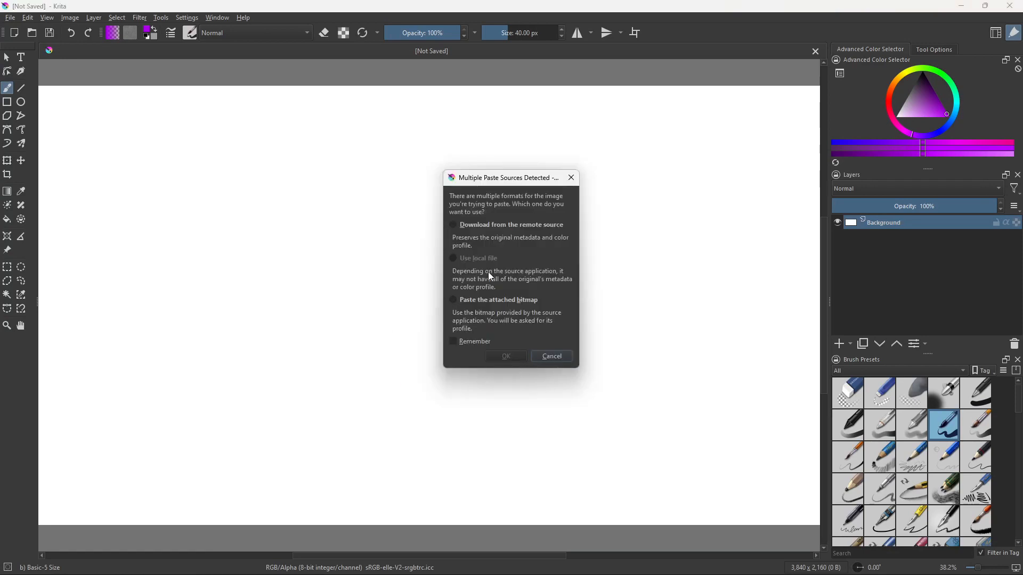
click(475, 226)
click(506, 356)
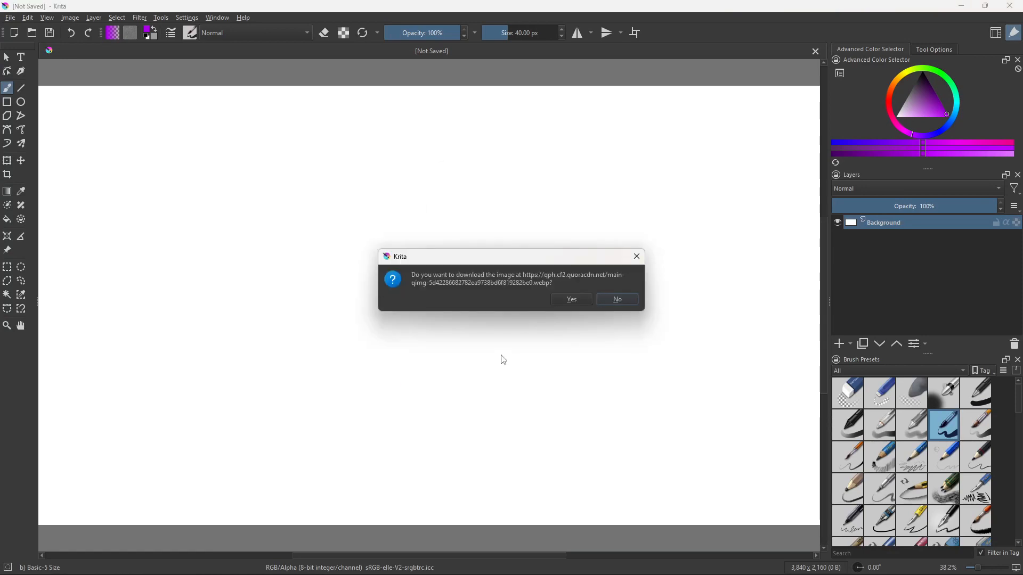
click(570, 299)
click(522, 402)
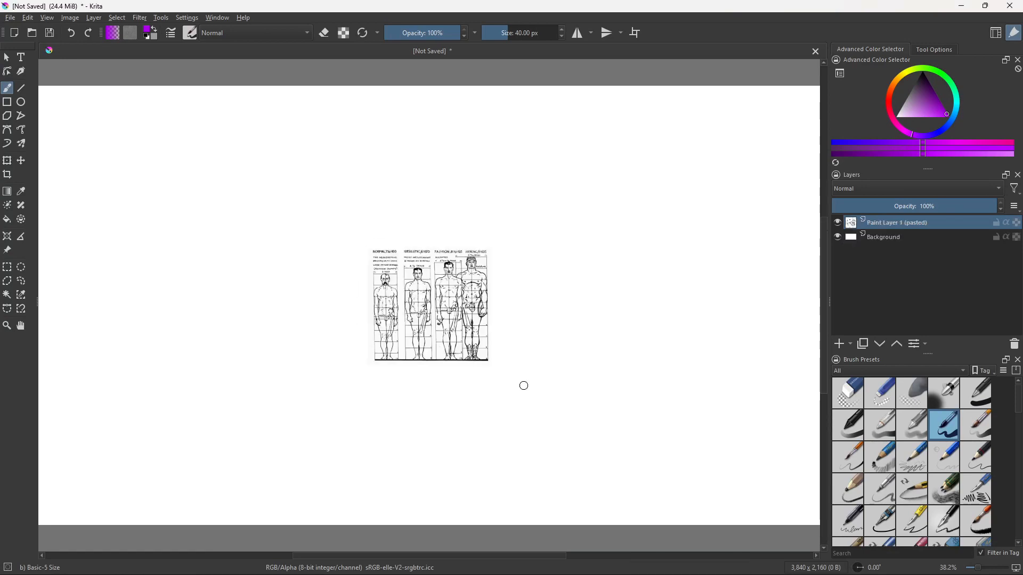
- Transform the pasted reference to scale it up and center it on the canvas
key(ctrl+t)
drag(489, 248, 679, 47)
drag(629, 114, 563, 244)
drag(625, 184, 705, 107)
drag(645, 214, 585, 228)
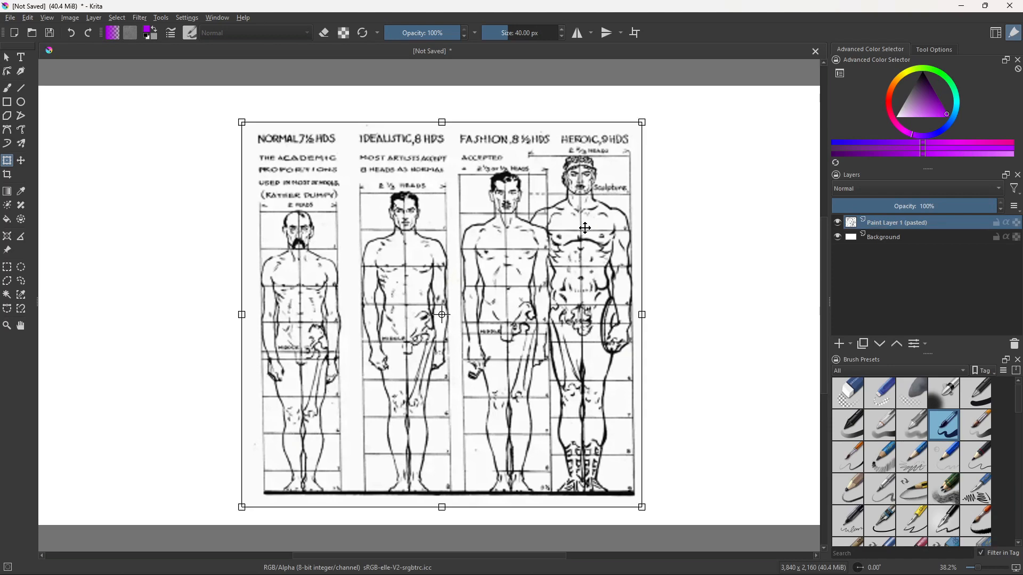
key(Return)
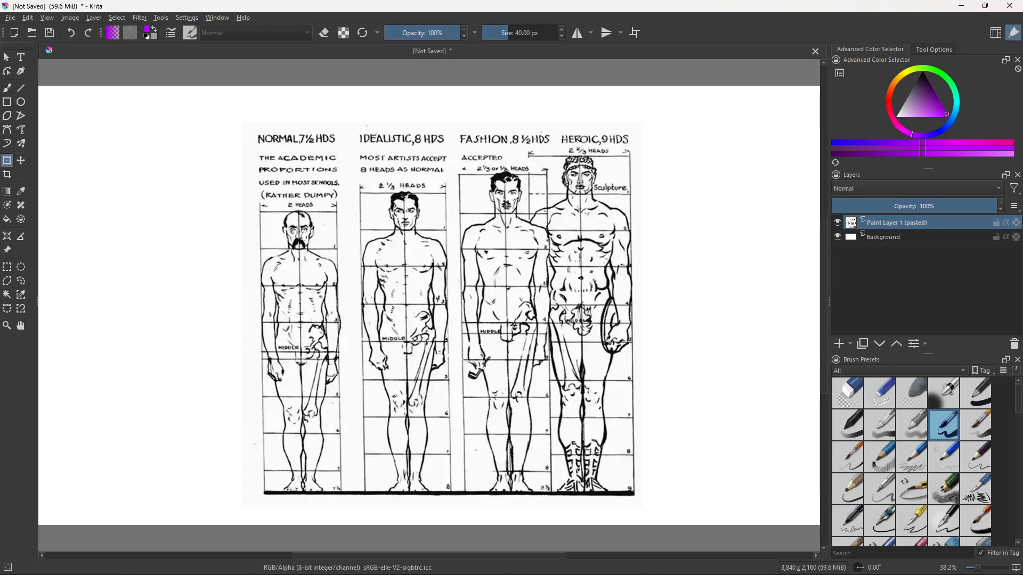
- Switch to ZBrush and load the ZSphere project from the LightBox
key(alt+Tab)
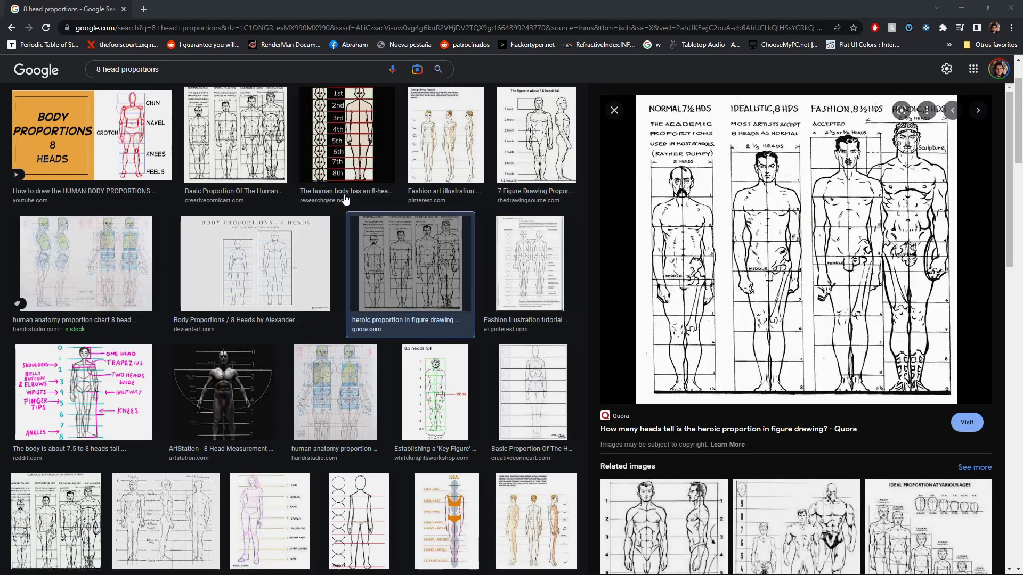
key(alt+Tab)
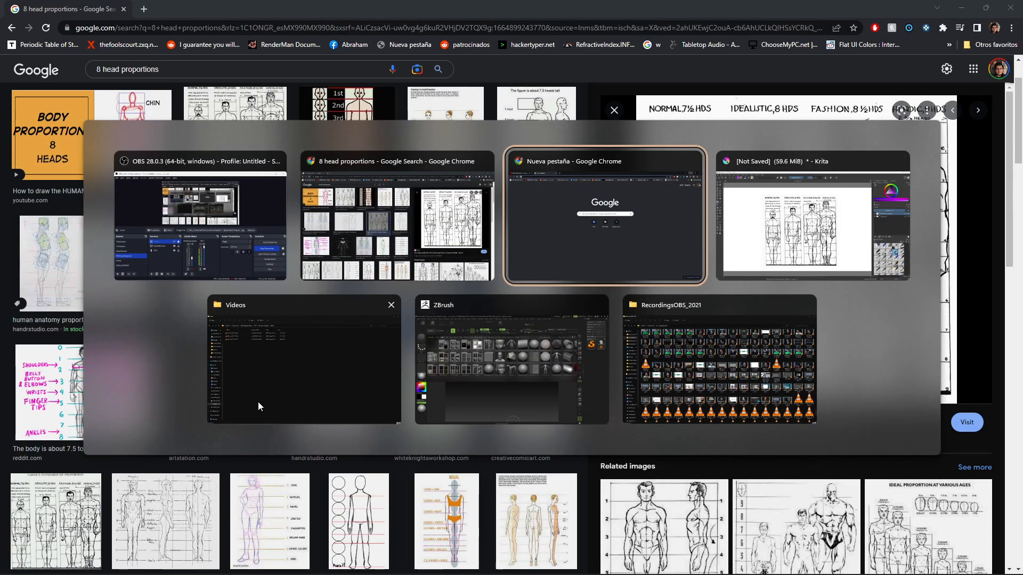
key(alt+Tab)
click(516, 410)
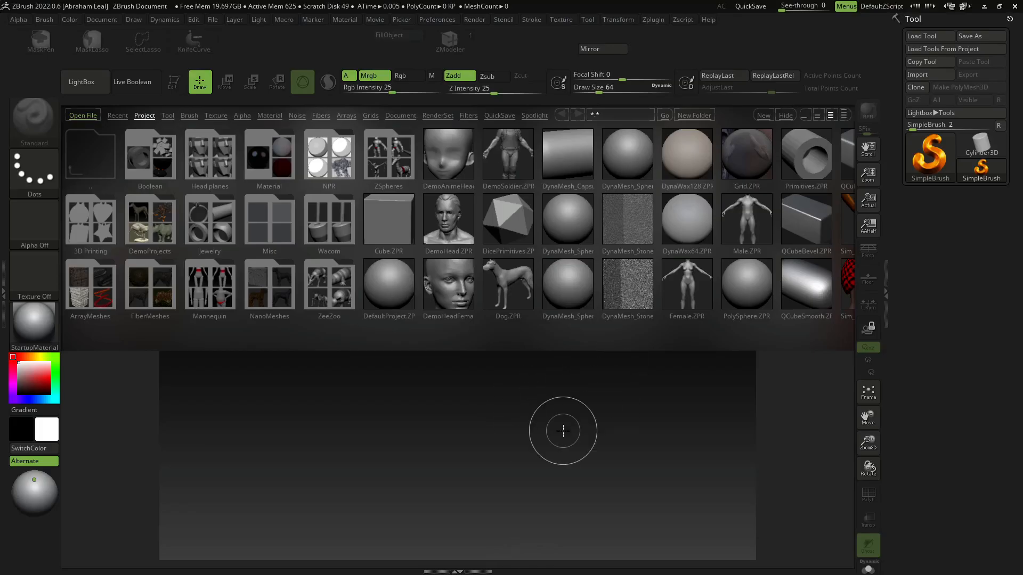
click(745, 265)
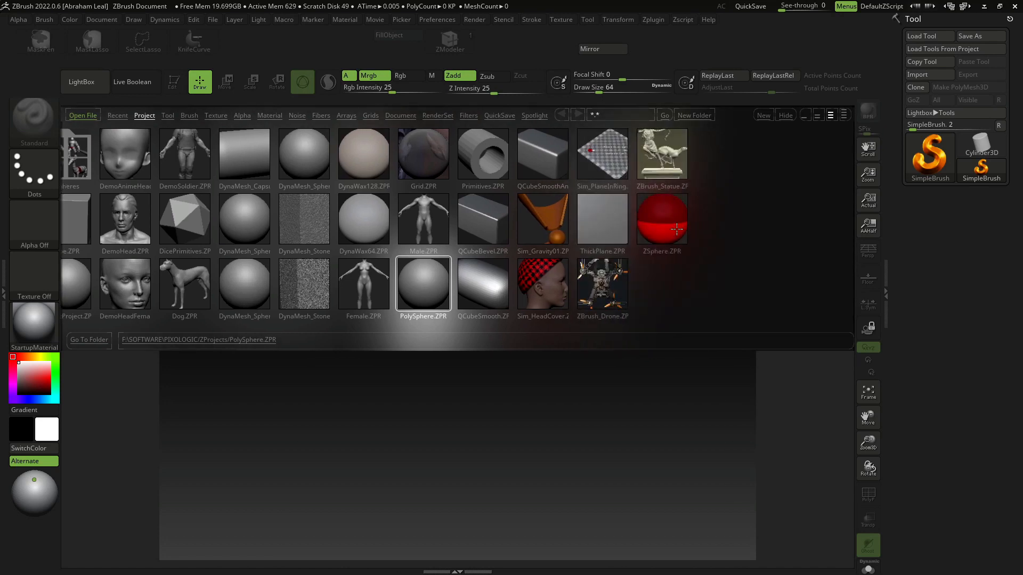
double_click(676, 230)
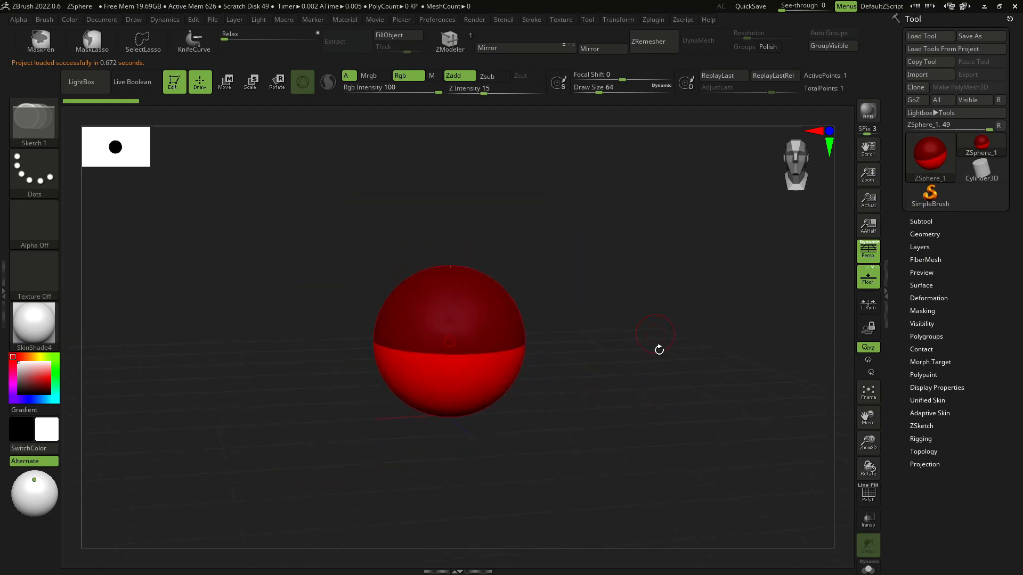
- Turn off perspective distortion in the ZSphere viewport
drag(659, 350, 636, 331)
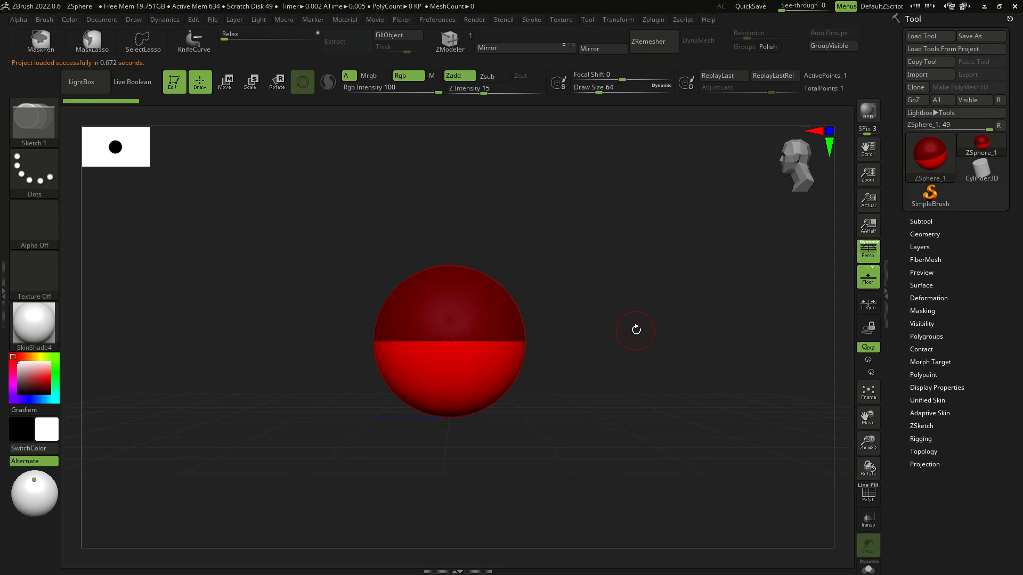
click(861, 253)
shift+drag(622, 310, 624, 397)
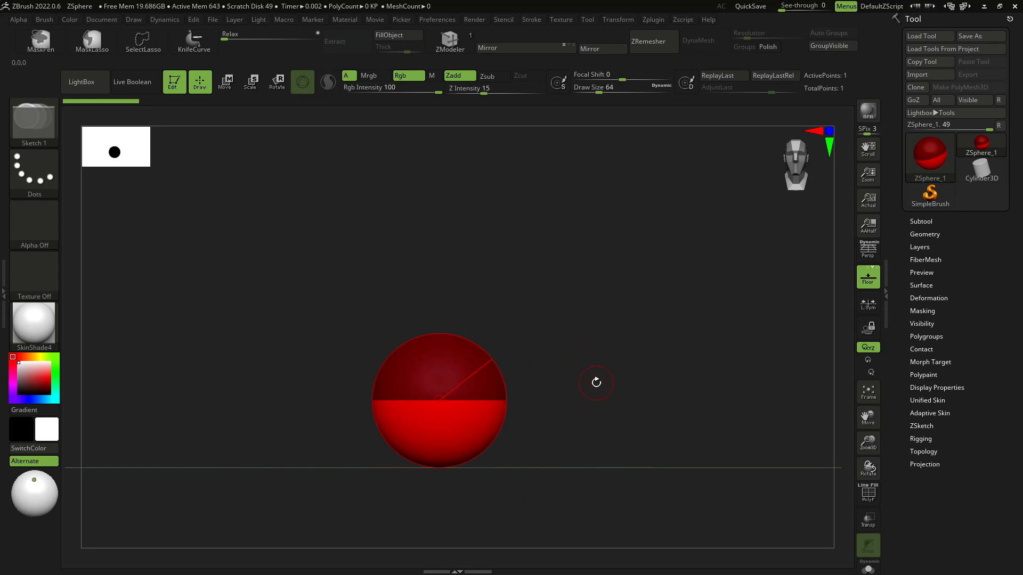
- Frame the reference in Krita, then enable ZBrush's See-through window transparency to show it behind the canvas
key(alt+Tab)
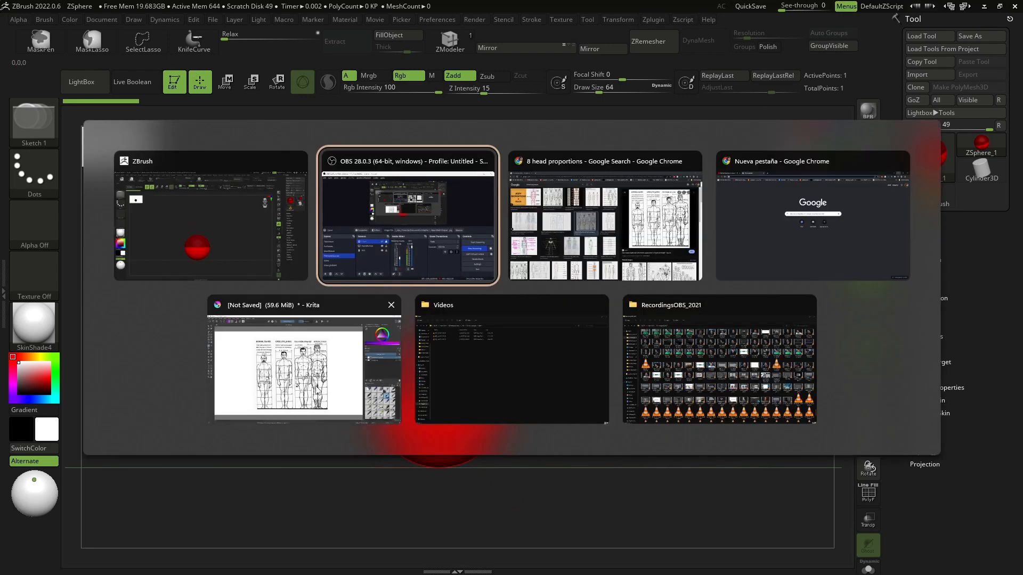
ctrl+scroll(545, 291, up, 1)
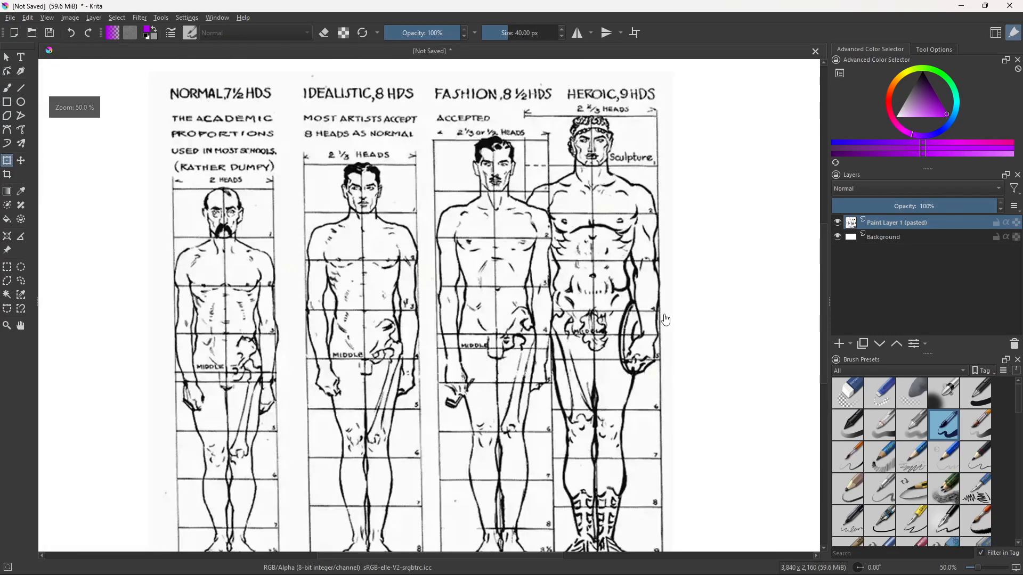
middle_drag(512, 328, 584, 311)
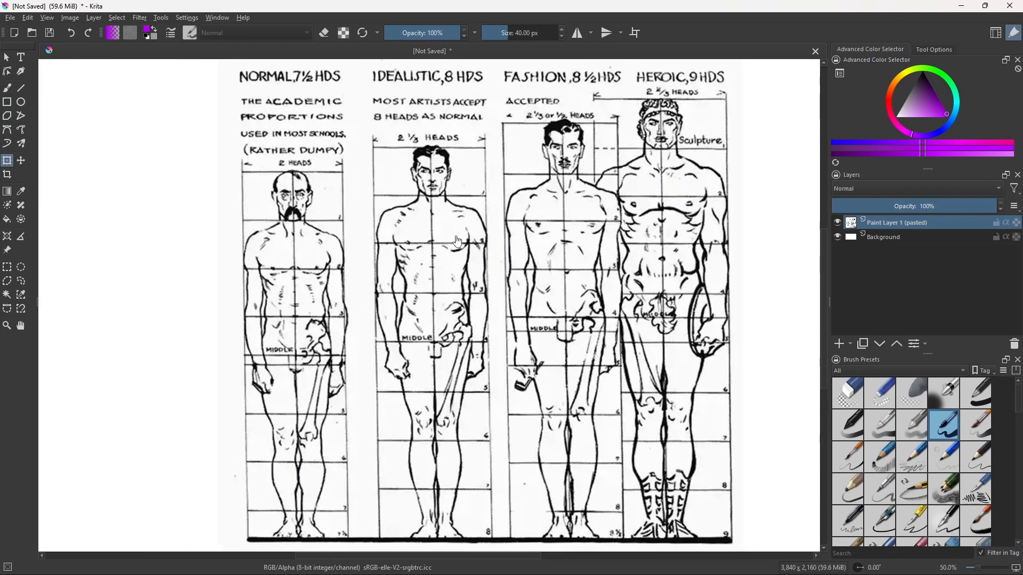
key(alt+Tab)
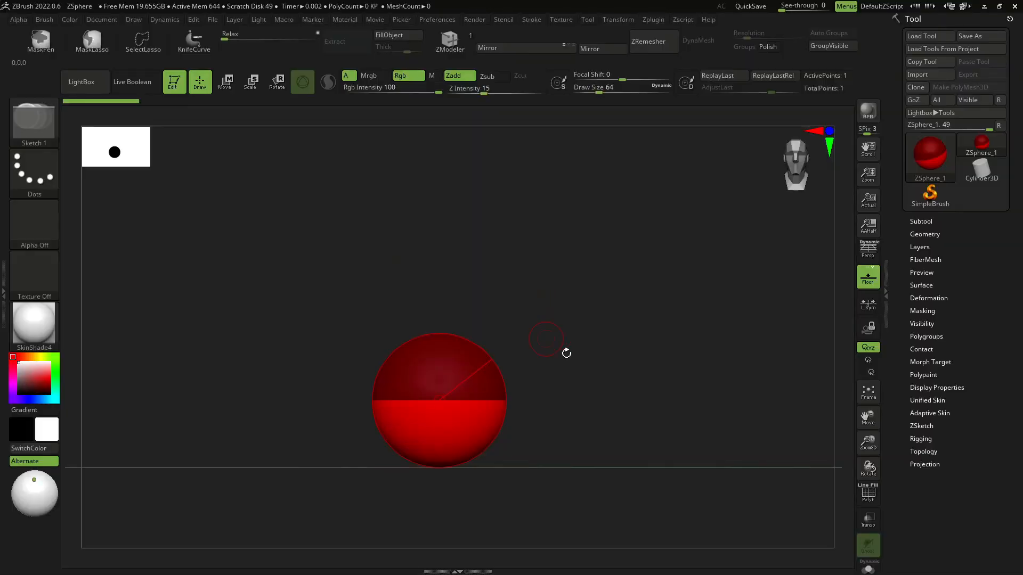
click(786, 6)
alt+drag(598, 371, 552, 305)
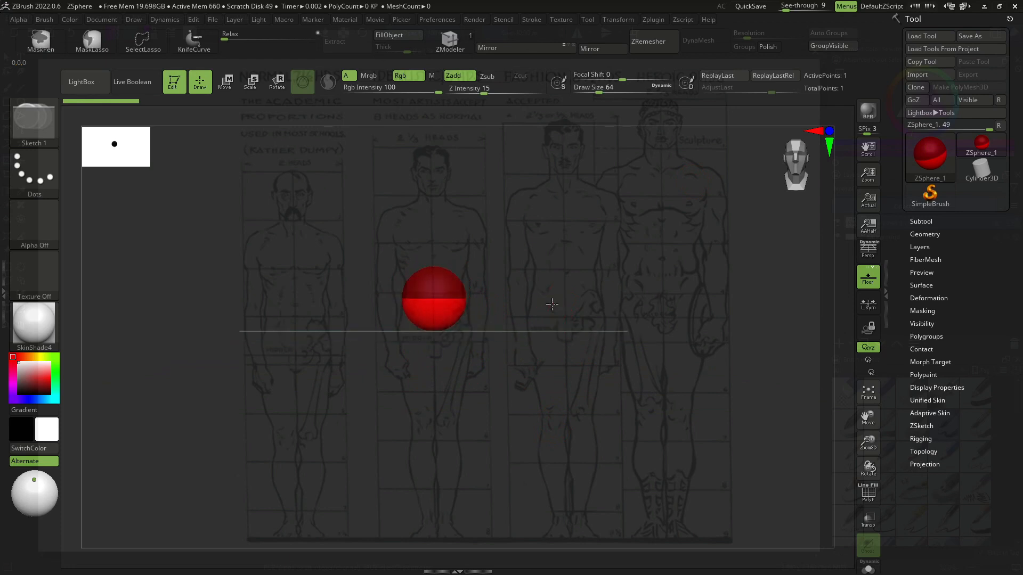
alt+drag(460, 287, 431, 305)
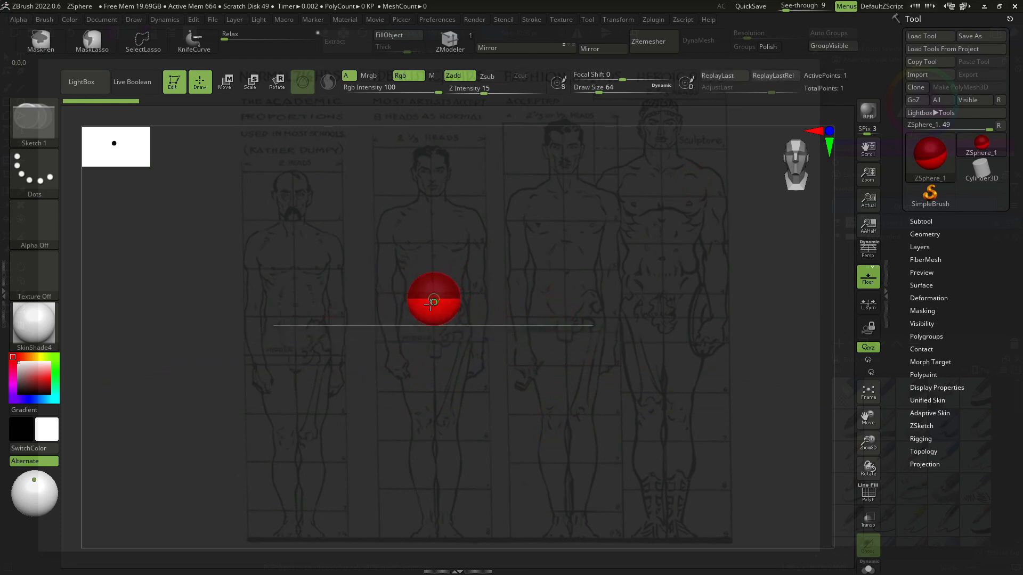
drag(519, 263, 513, 337)
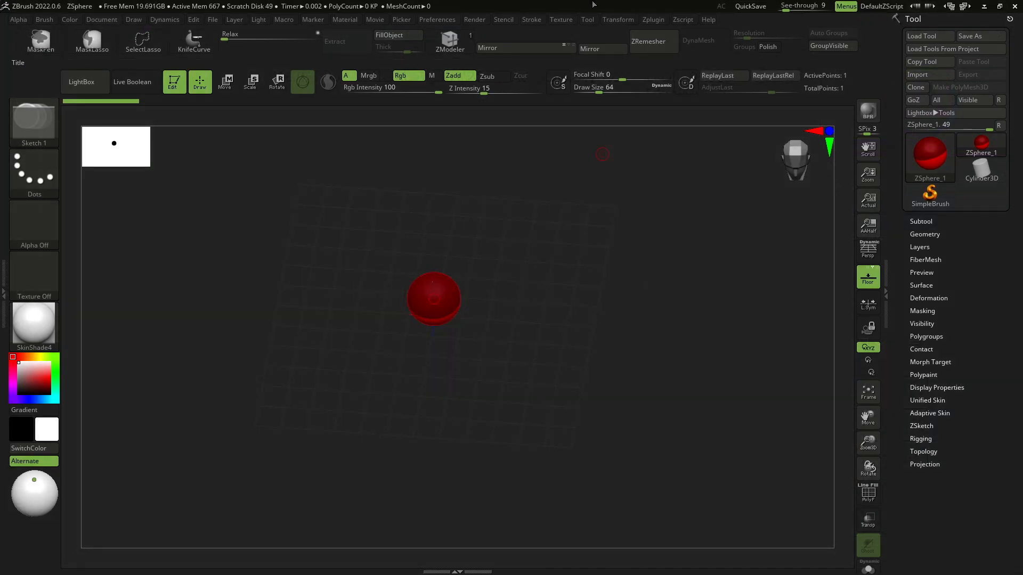
- Restore ZBrush's window, reposition the Krita window and maximize it behind
click(1000, 6)
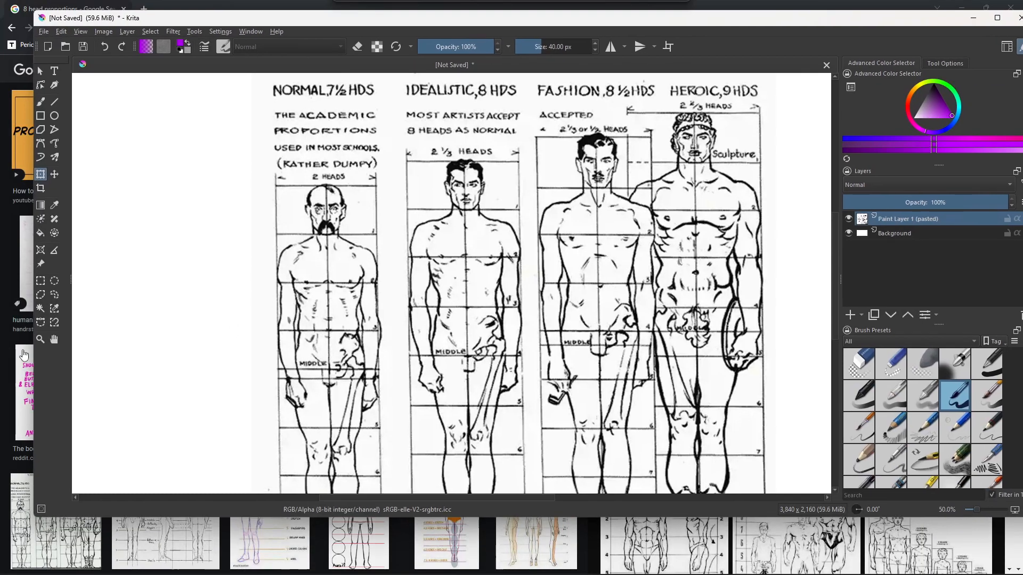
click(533, 5)
click(962, 7)
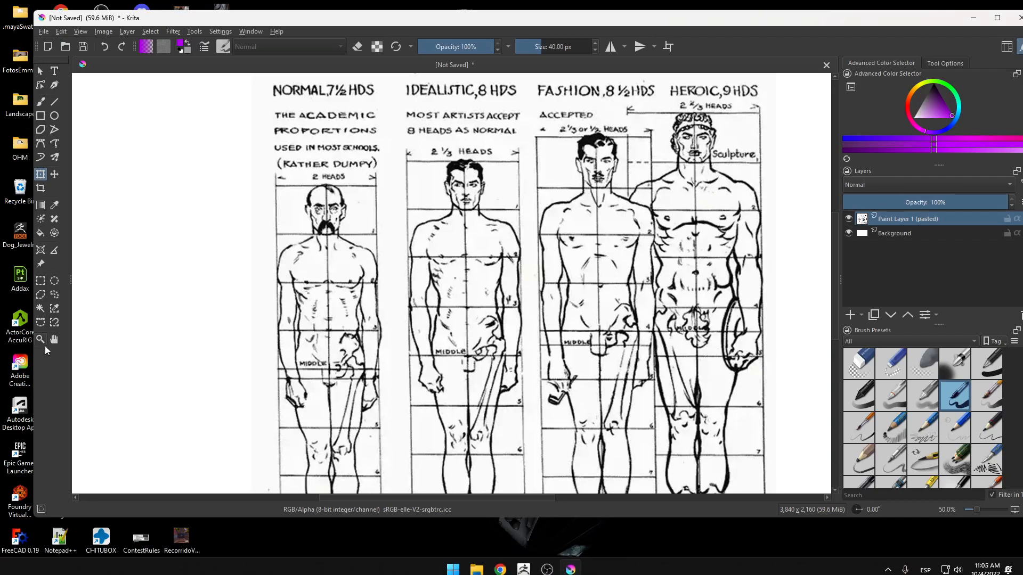
drag(34, 345, 172, 325)
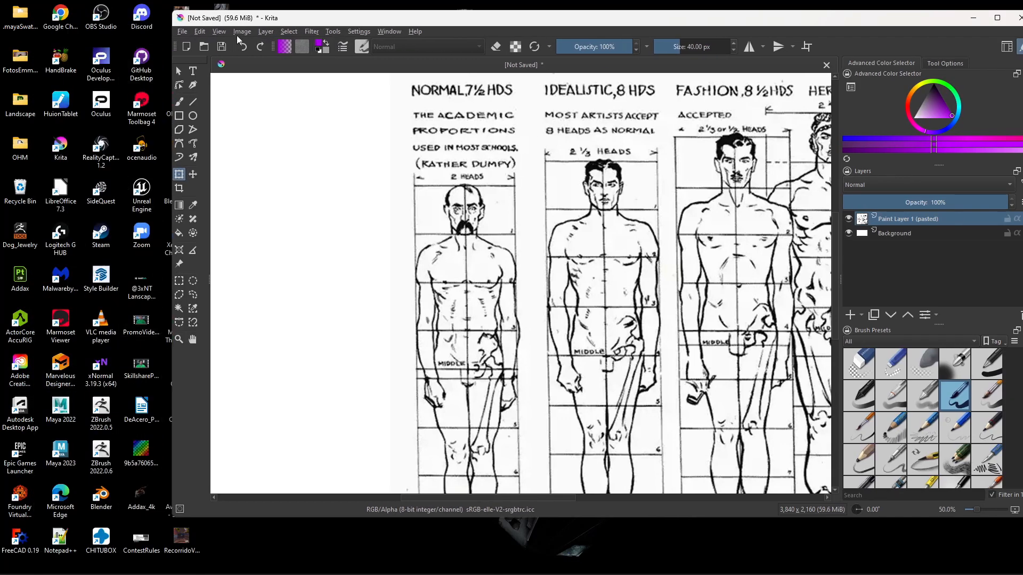
drag(323, 19, 457, 42)
double_click(182, 287)
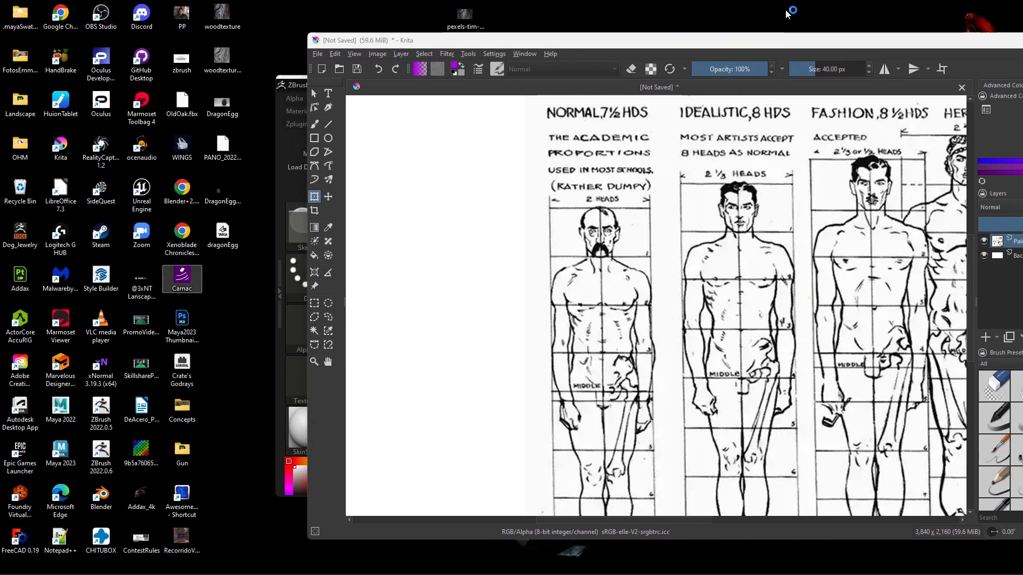
key(super+Up)
- Switch back to ZBrush and maximize its window over the reference
key(alt+Tab)
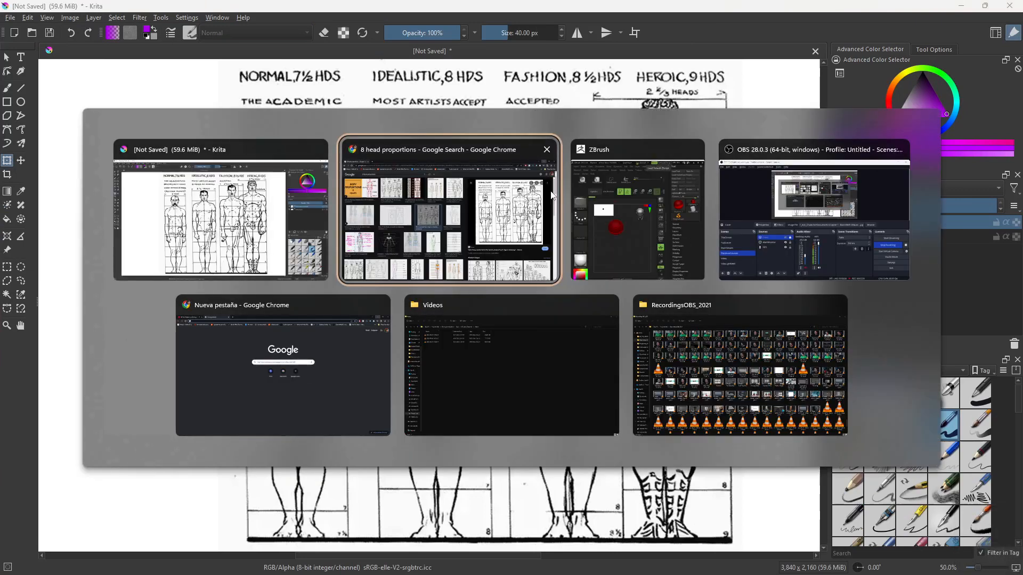
click(608, 205)
key(super+Up)
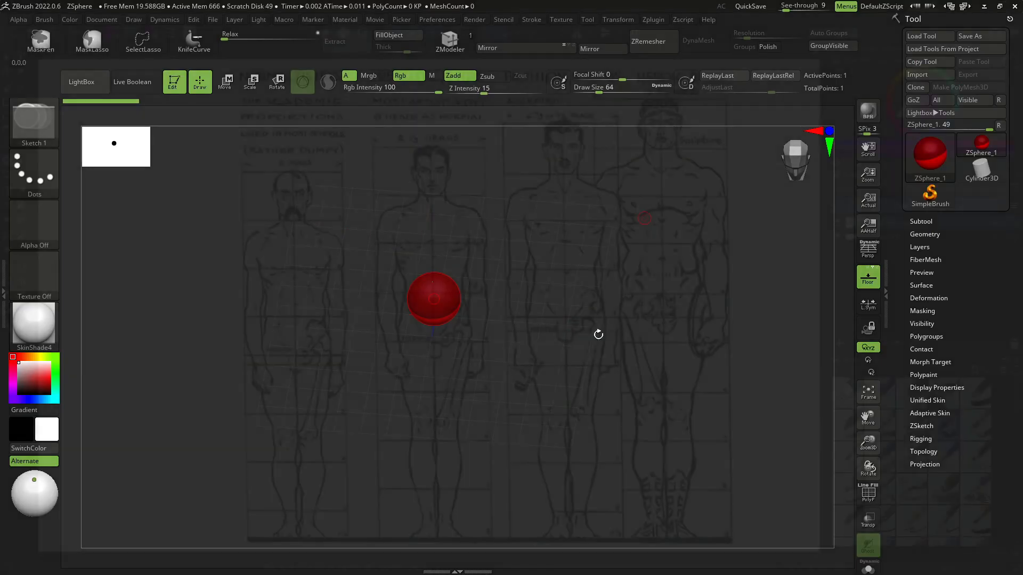
- Orbit back to the front view and draw a child ZSphere on the root sphere
shift+drag(598, 335, 571, 325)
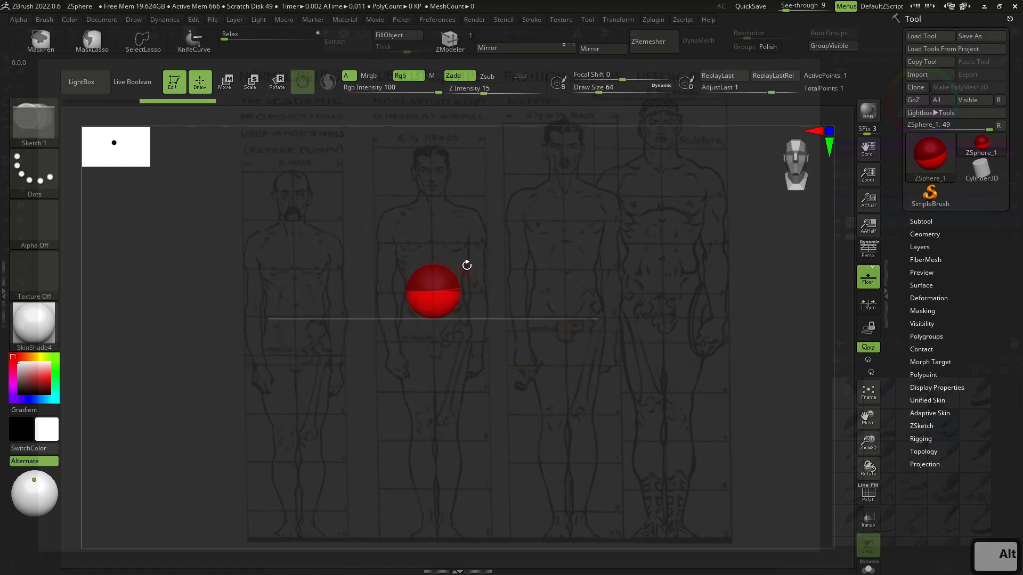
drag(508, 282, 488, 336)
key(q)
shift+drag(201, 201, 277, 184)
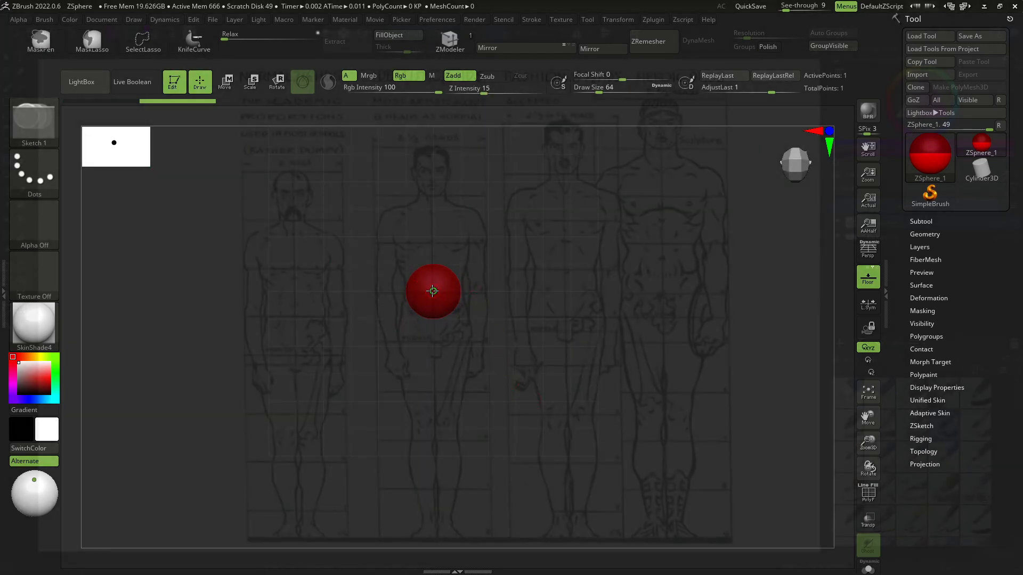
drag(432, 291, 457, 302)
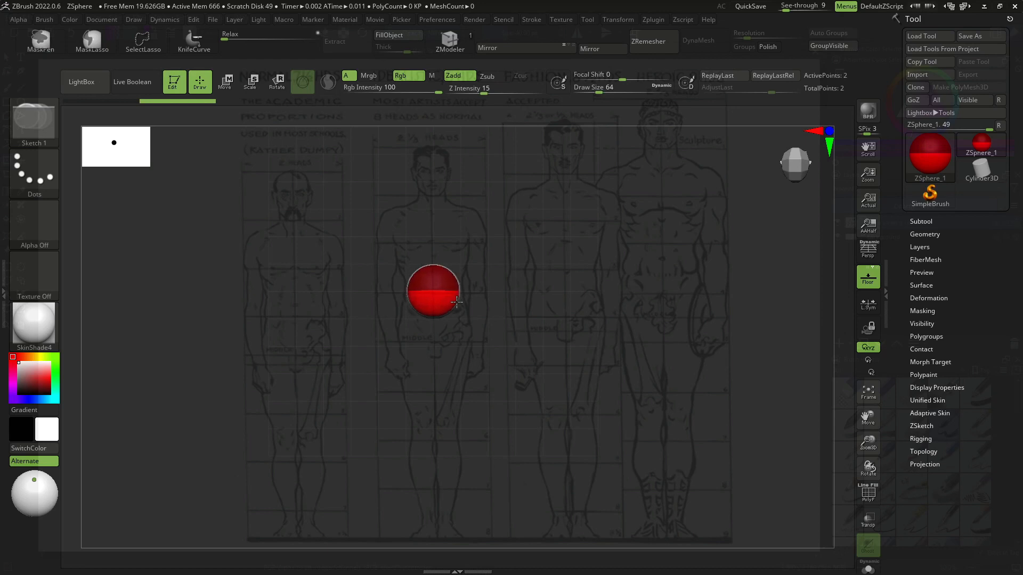
- Set the draw size to 1
shift+drag(589, 293, 598, 256)
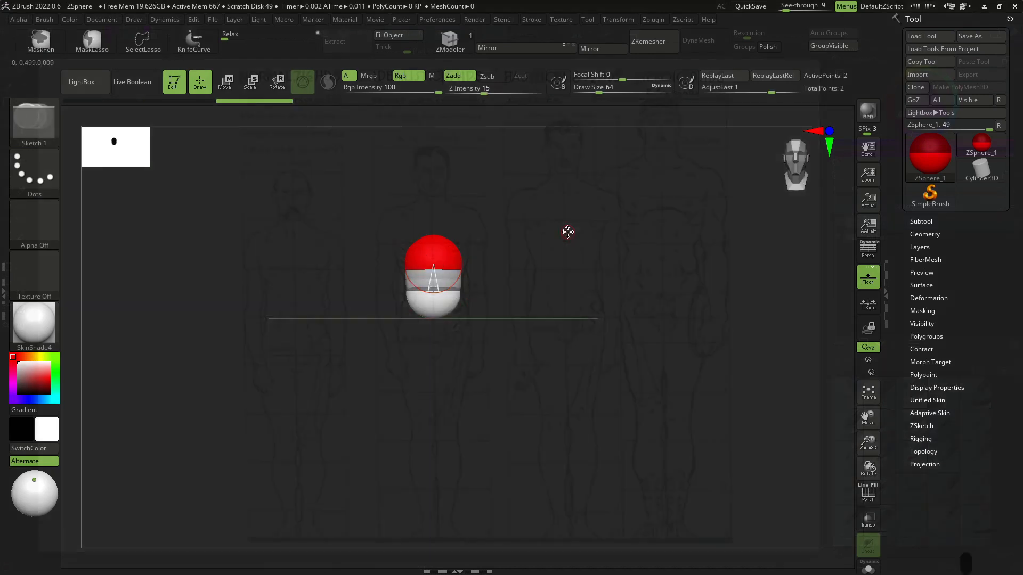
key(space)
drag(544, 230, 528, 231)
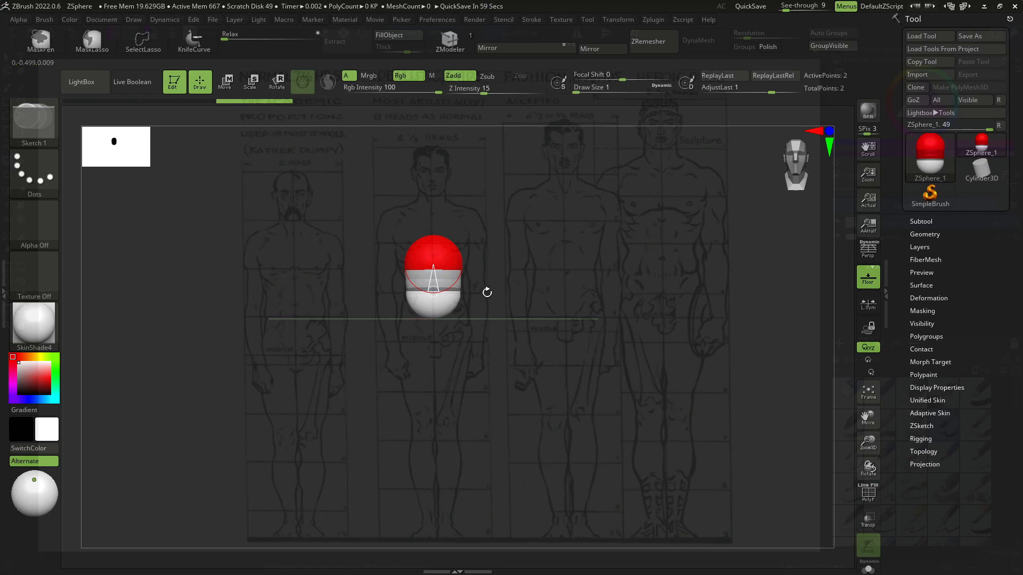
- Try adding another ZSphere on the root sphere, then undo it
drag(535, 344, 530, 278)
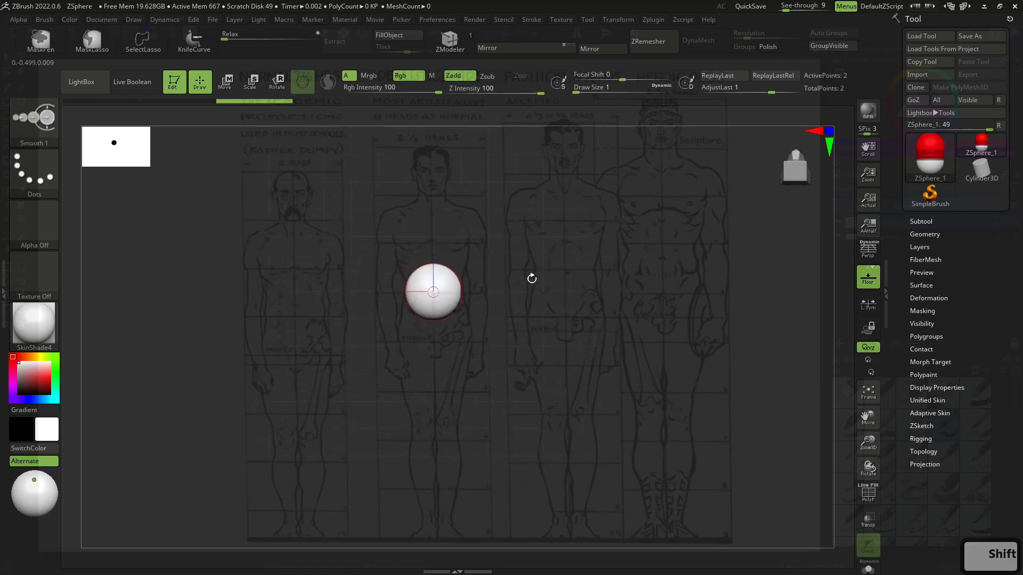
click(434, 290)
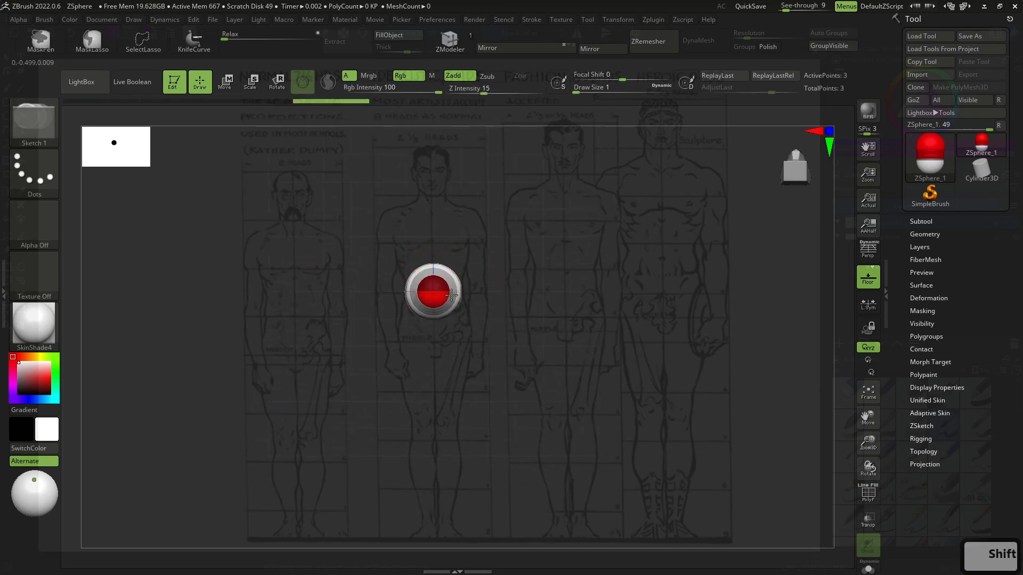
key(ctrl+z)
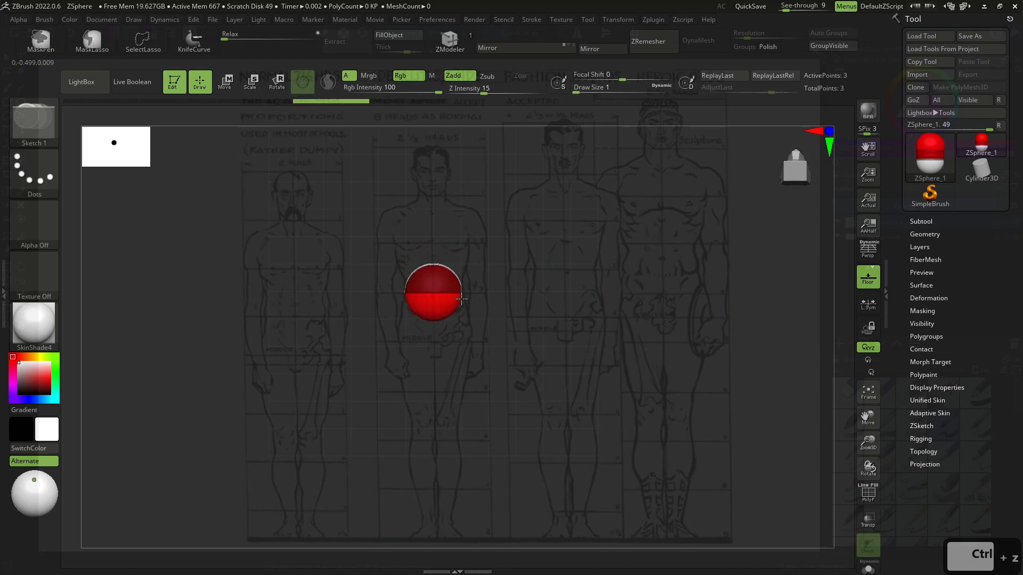
- Undo the extra ZSphere and return to the front view
shift+drag(547, 301, 537, 356)
key(ctrl+z)
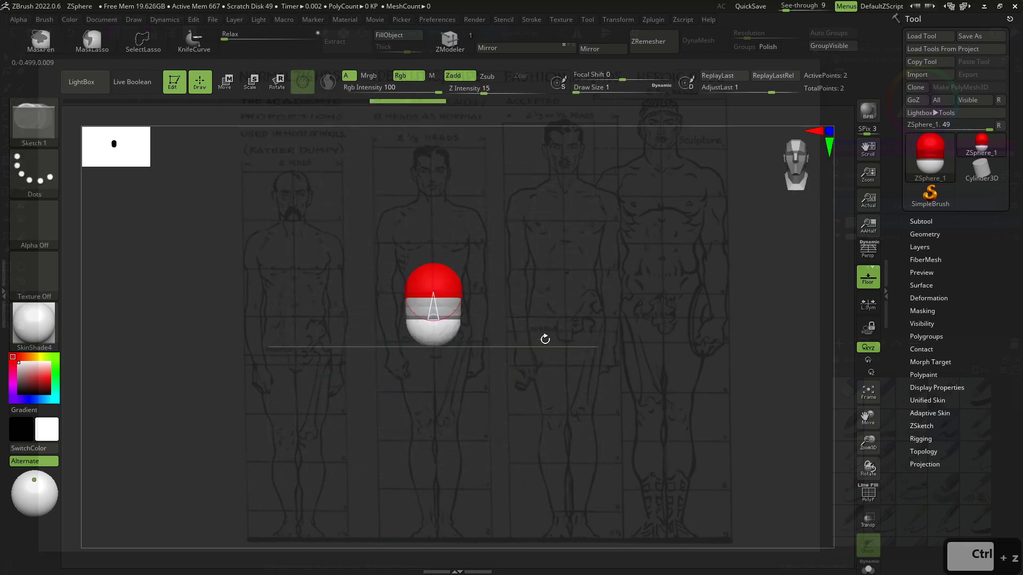
drag(515, 329, 497, 269)
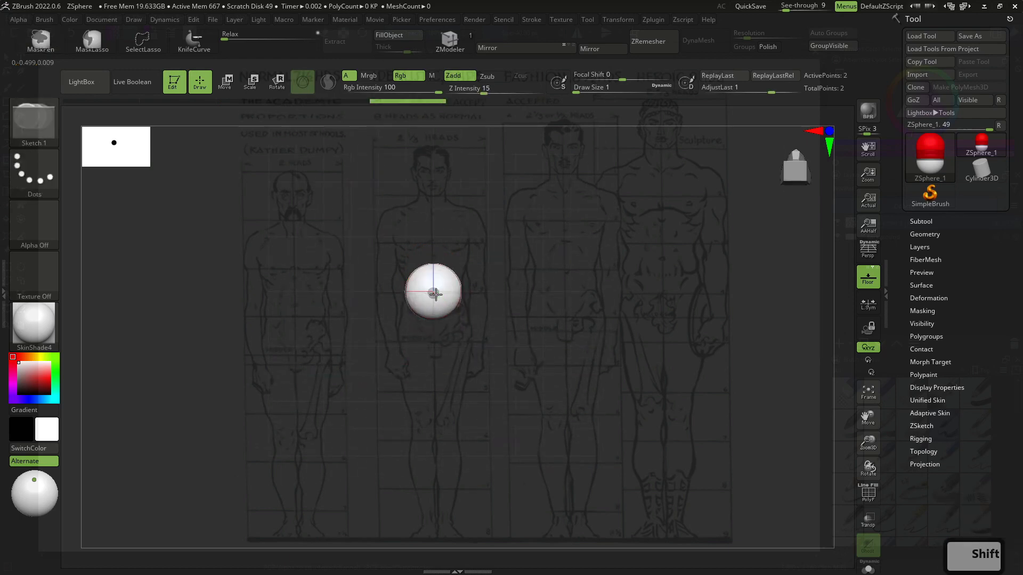
- Draw a child ZSphere on the root sphere and move it up to form the chest
shift+drag(430, 295, 497, 369)
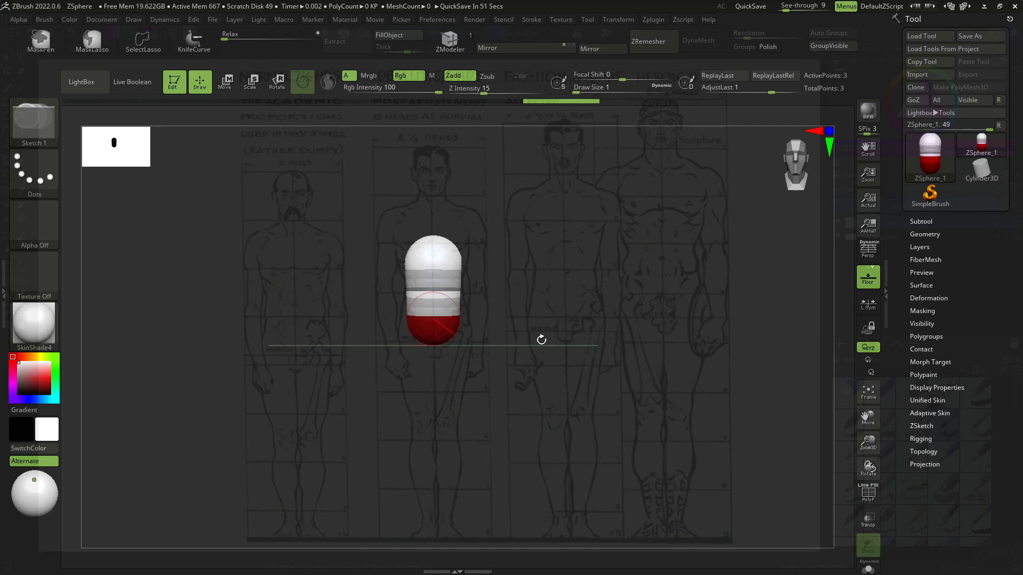
key(alt)
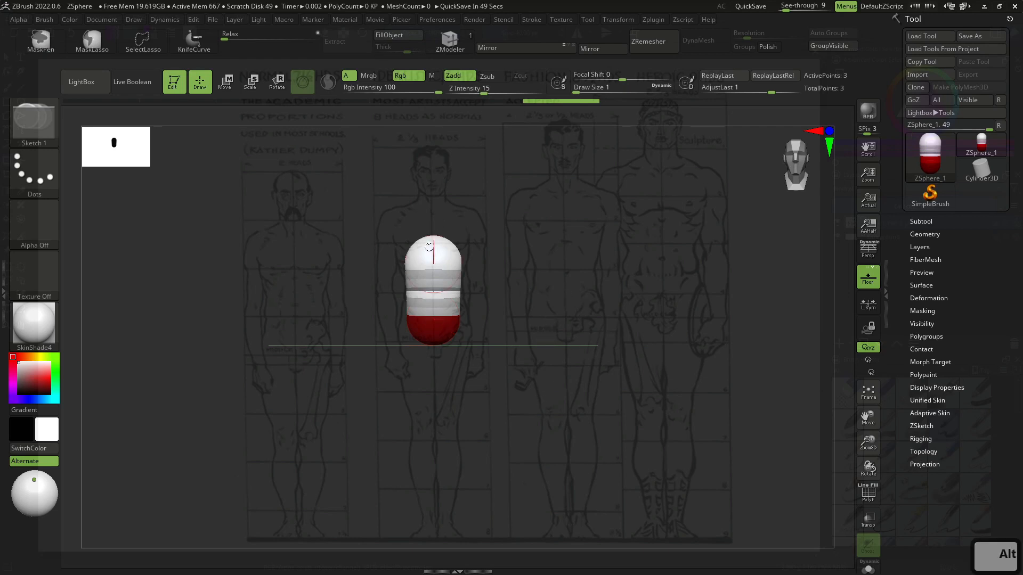
key(w)
click(435, 246)
drag(435, 246, 436, 243)
key(q)
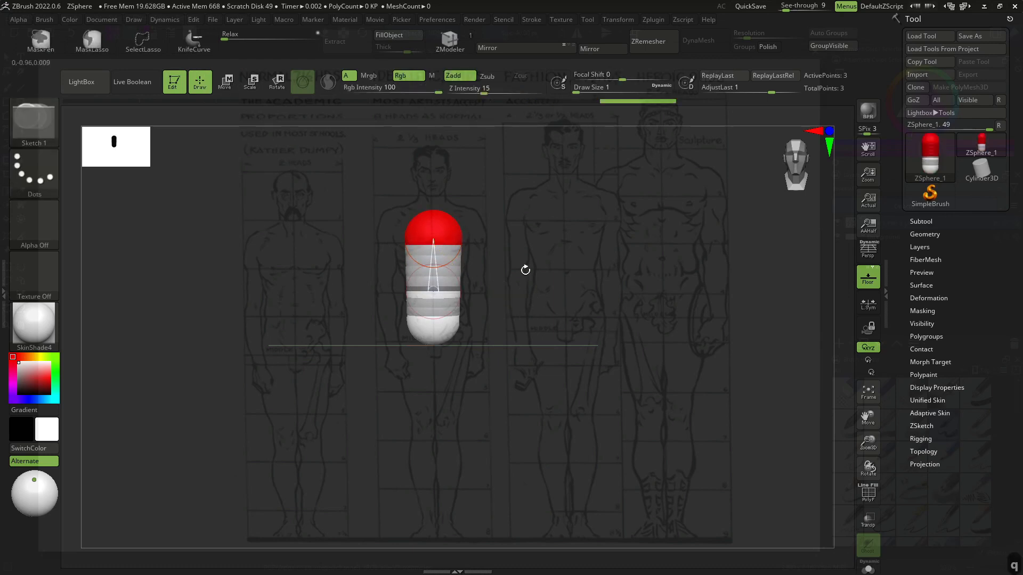
- Add a small neck ZSphere on top of the chest sphere from a top view
shift+drag(526, 270, 522, 341)
click(433, 265)
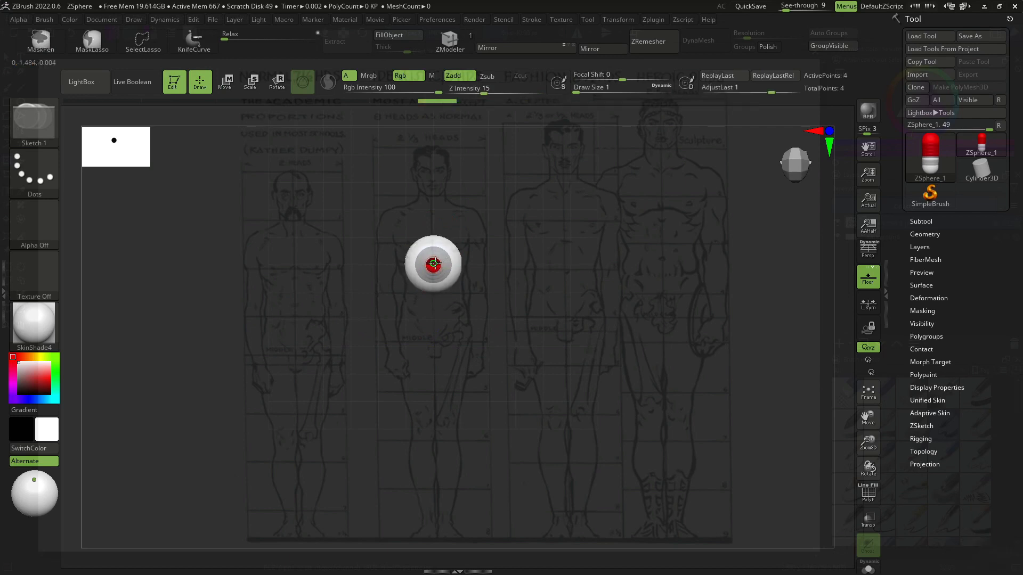
click(433, 265)
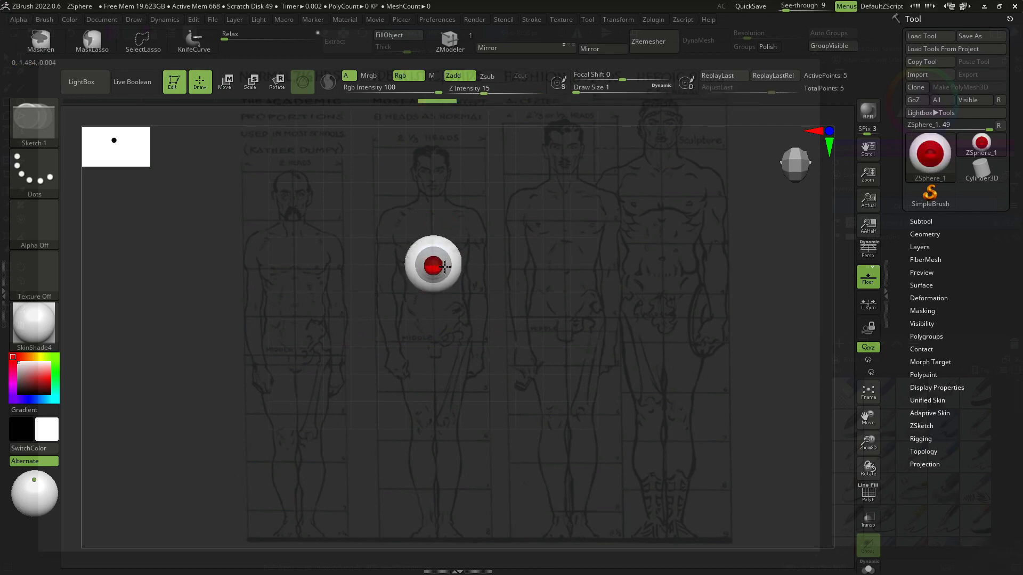
drag(531, 283, 529, 248)
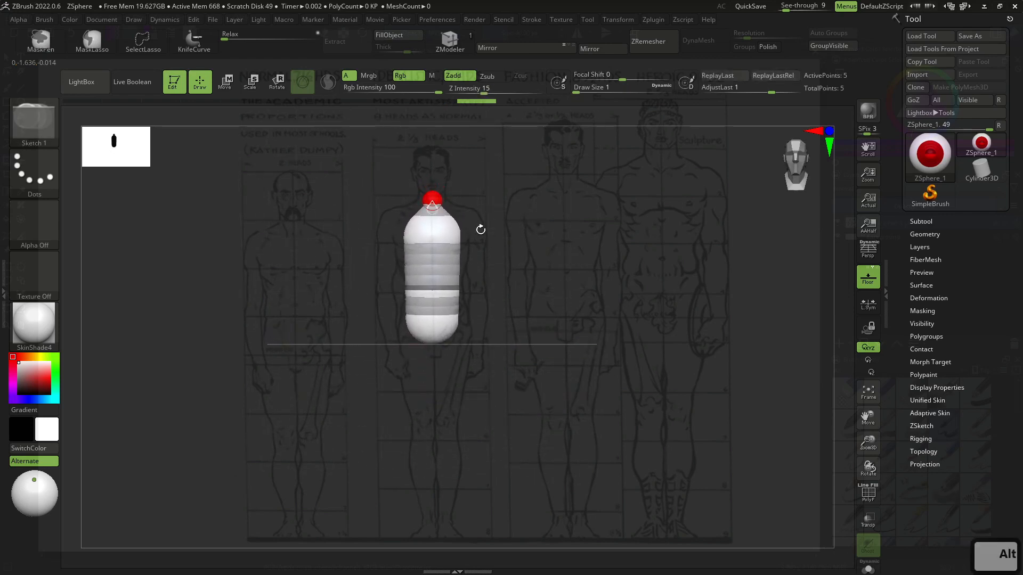
- Move the neck ZSphere up, resize it, and add a large head ZSphere above it
key(w)
drag(433, 199, 433, 183)
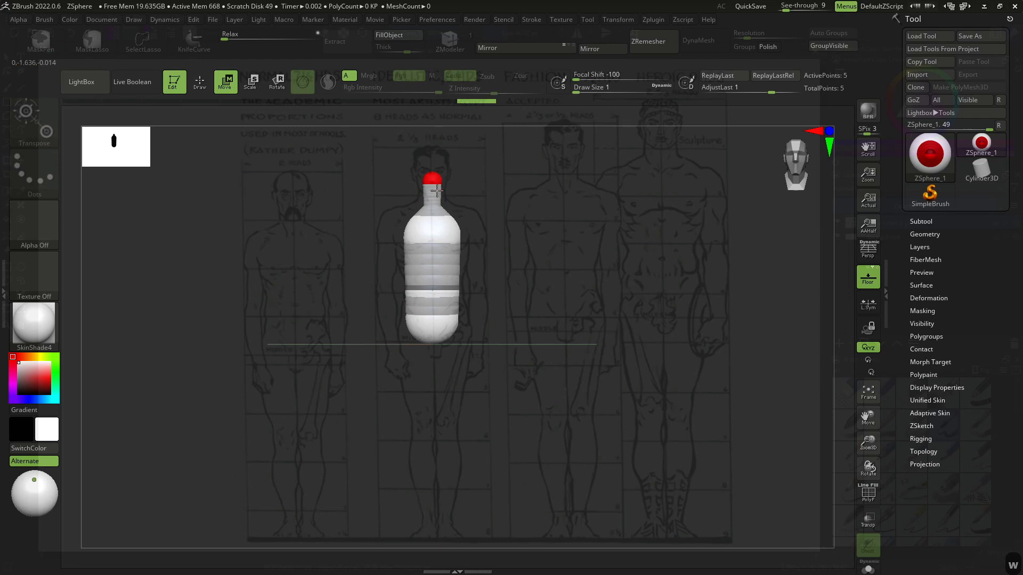
key(e)
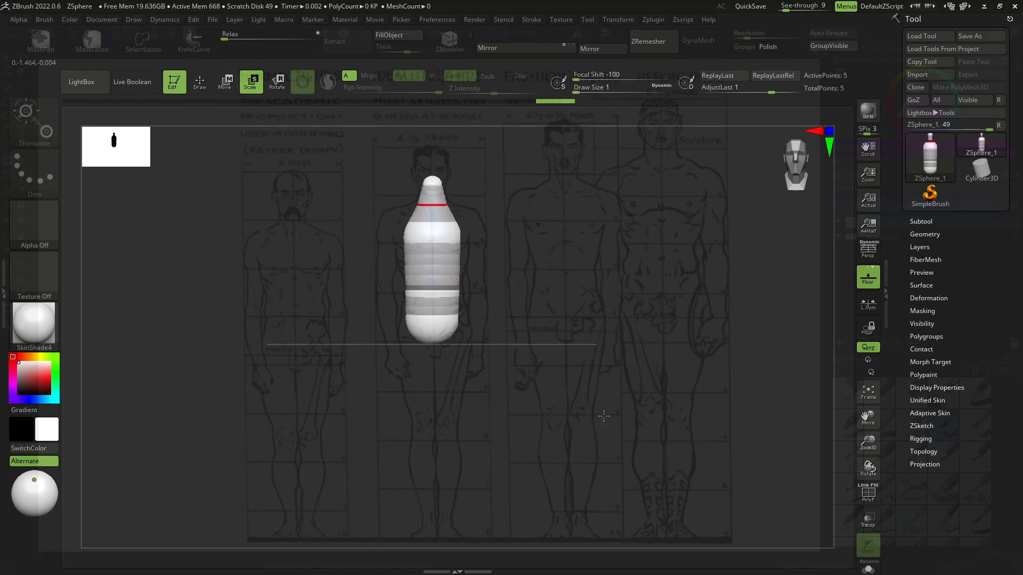
key(w)
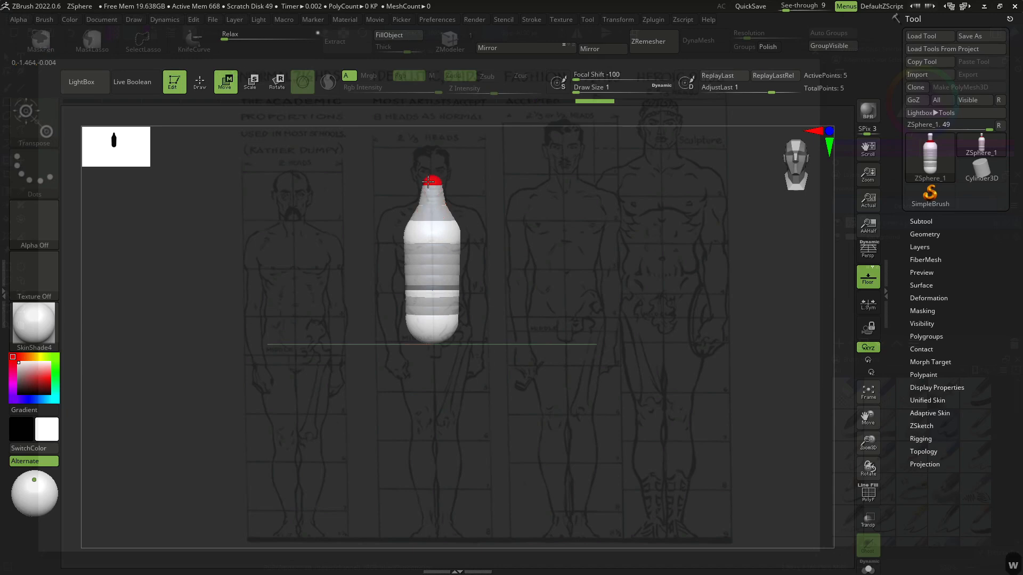
drag(488, 170, 490, 267)
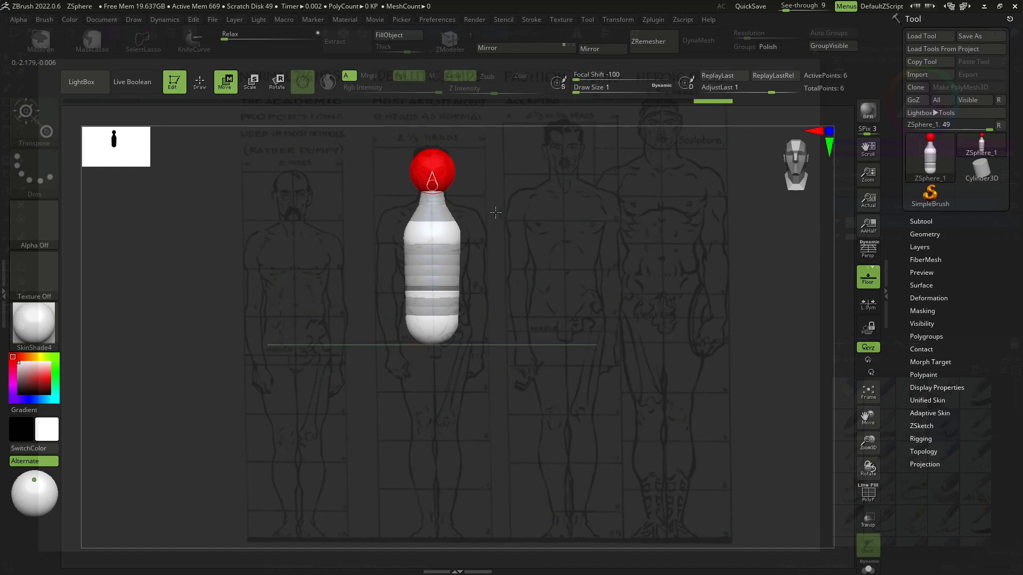
- Switch to the browser and search images for sculpture armature
key(alt+Tab)
click(585, 241)
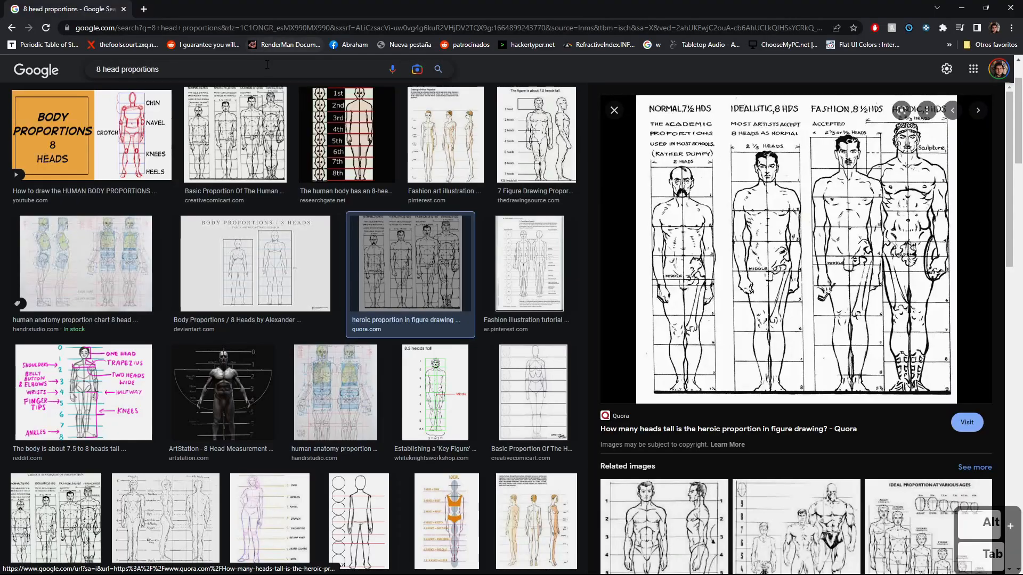
text(sculpture )
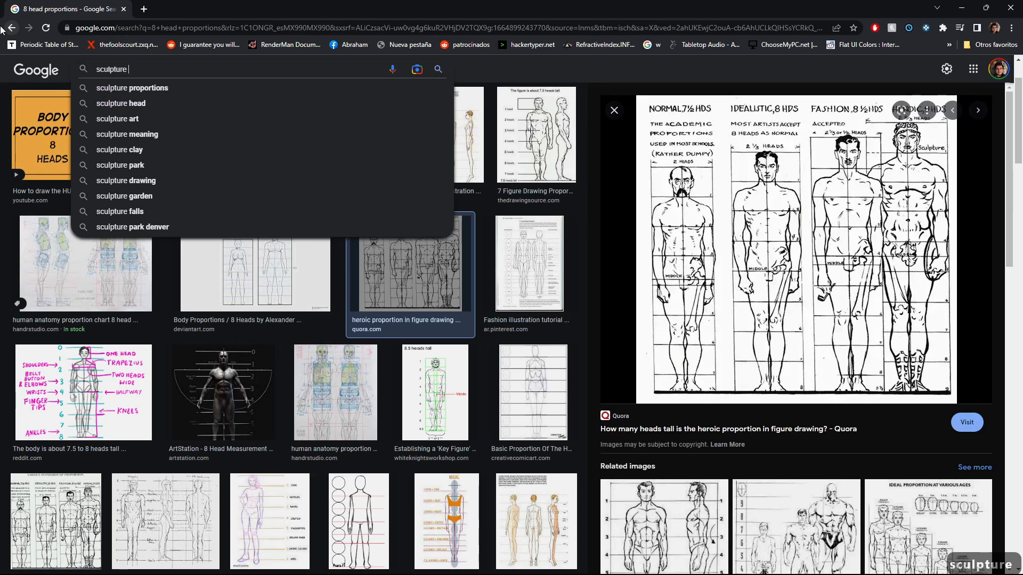
text(armature)
key(Return)
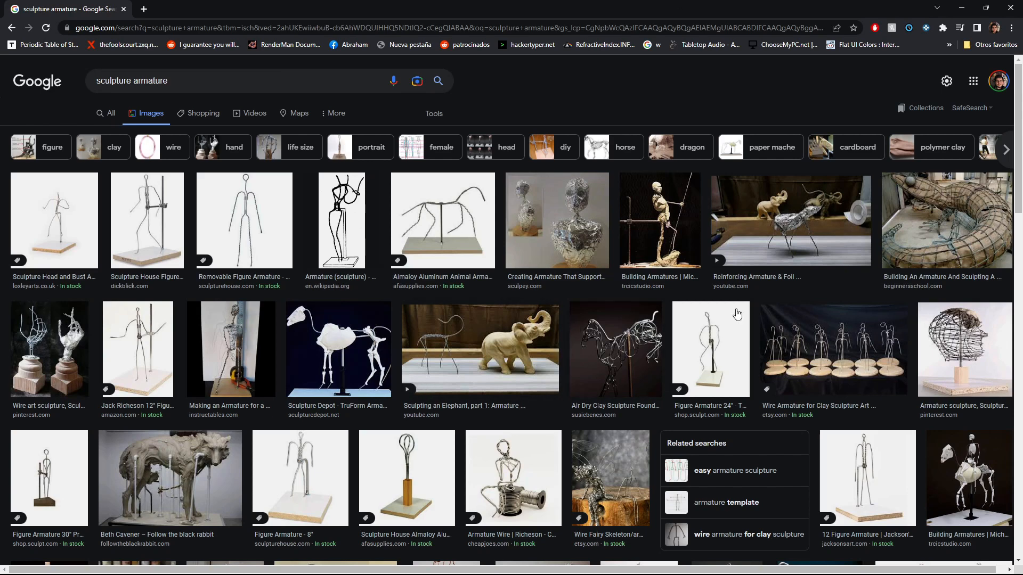
- Return to ZBrush and add mirrored shoulder ZSpheres on the upper chest sphere
key(alt+Tab)
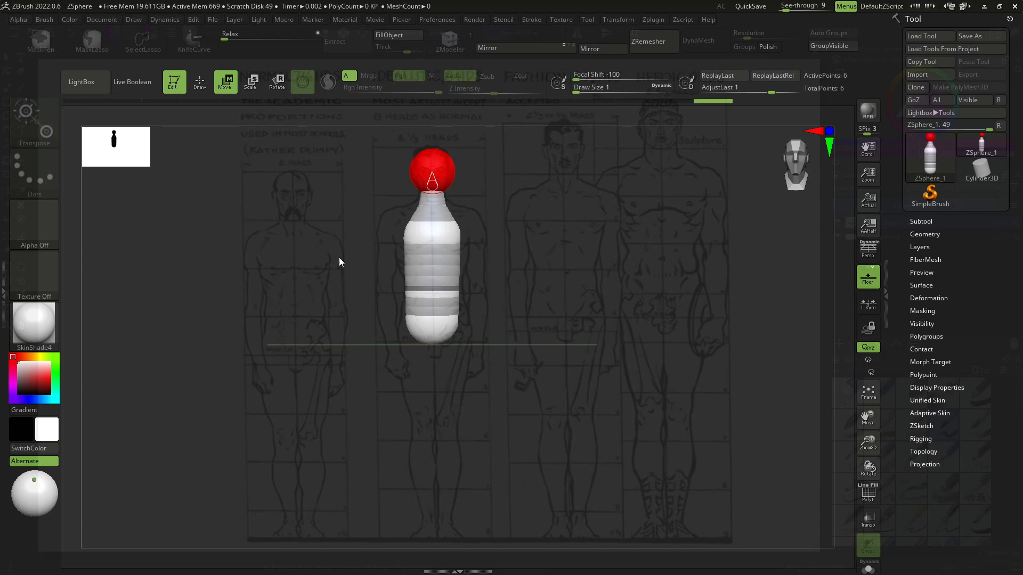
key(q)
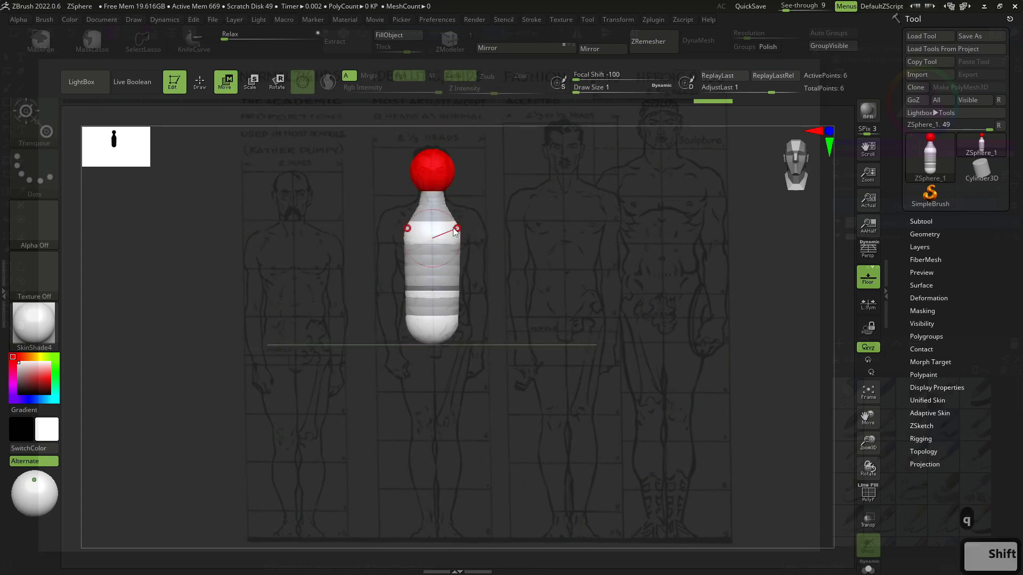
key(w)
click(433, 234)
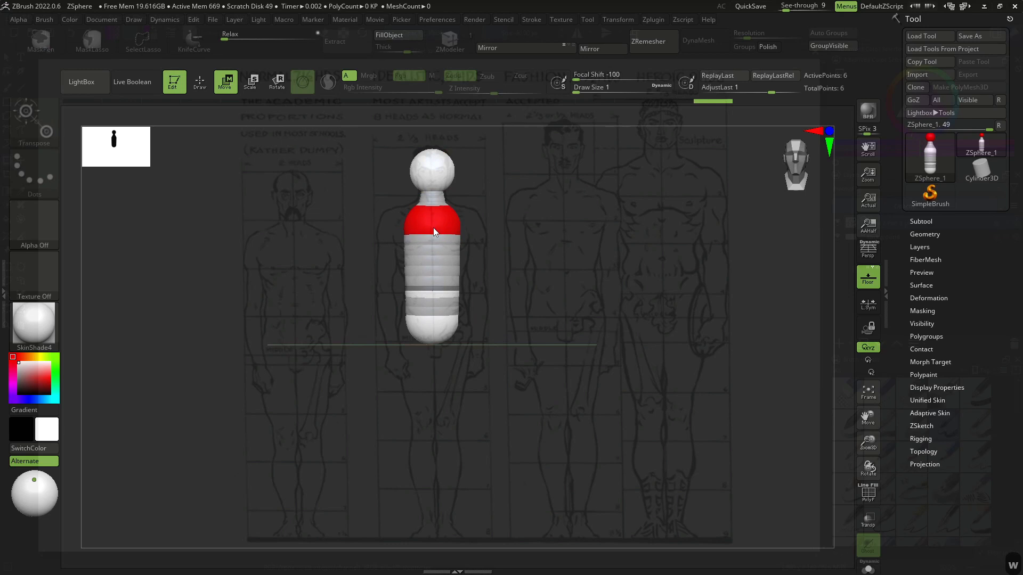
key(q)
mouse_move(491, 220)
mouse_down()
mouse_move(471, 232)
mouse_move(427, 222)
mouse_up()
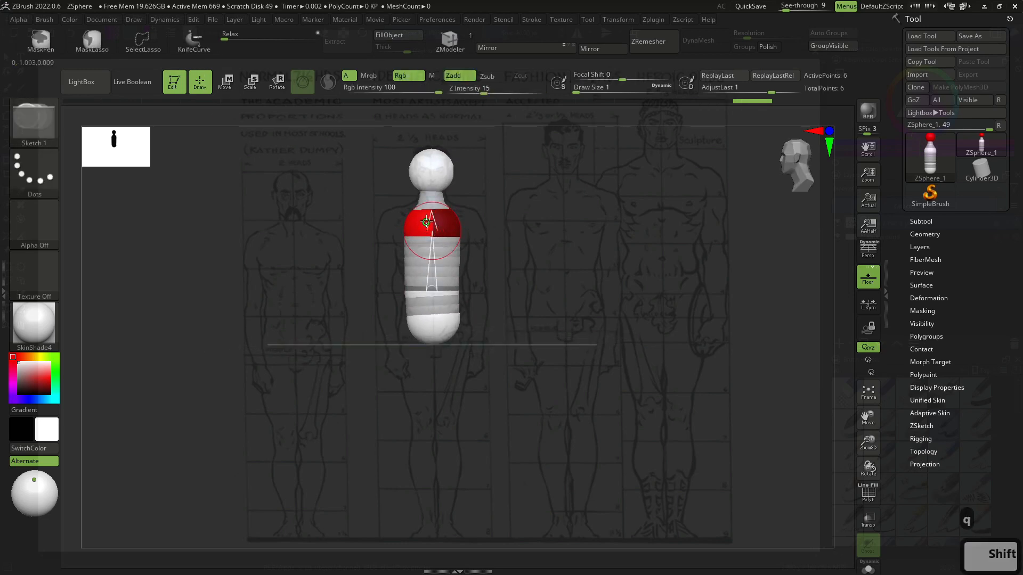
click(432, 225)
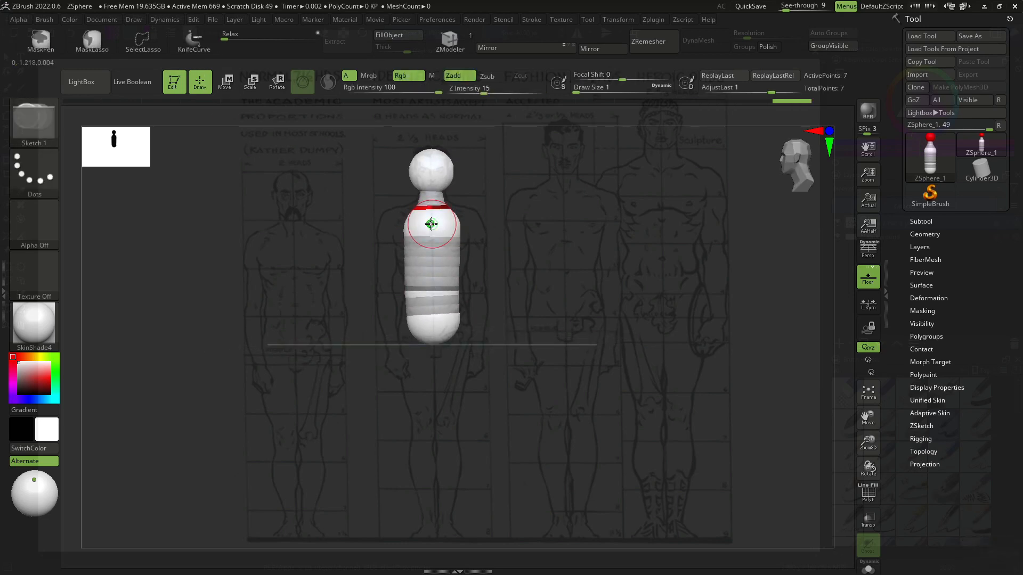
key(w)
key(q)
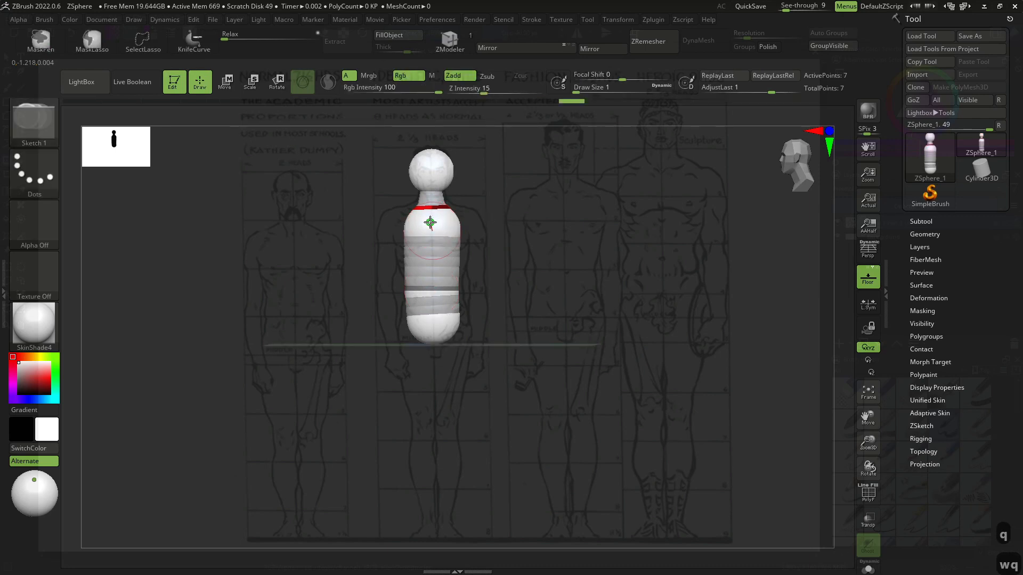
drag(435, 222, 439, 224)
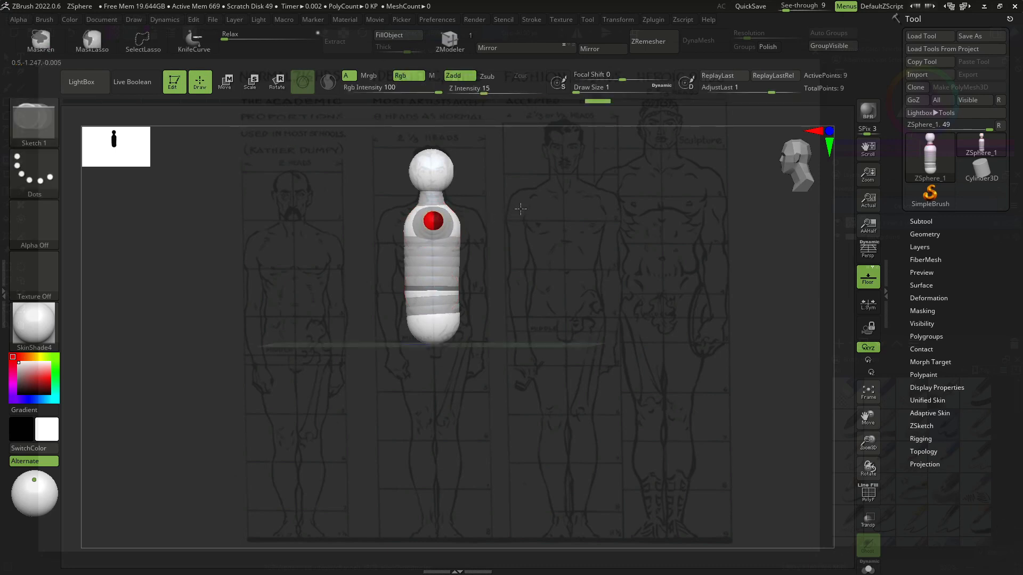
- Move the shoulder ZSphere outward to the shoulder line of the reference
drag(521, 210, 557, 207)
key(w)
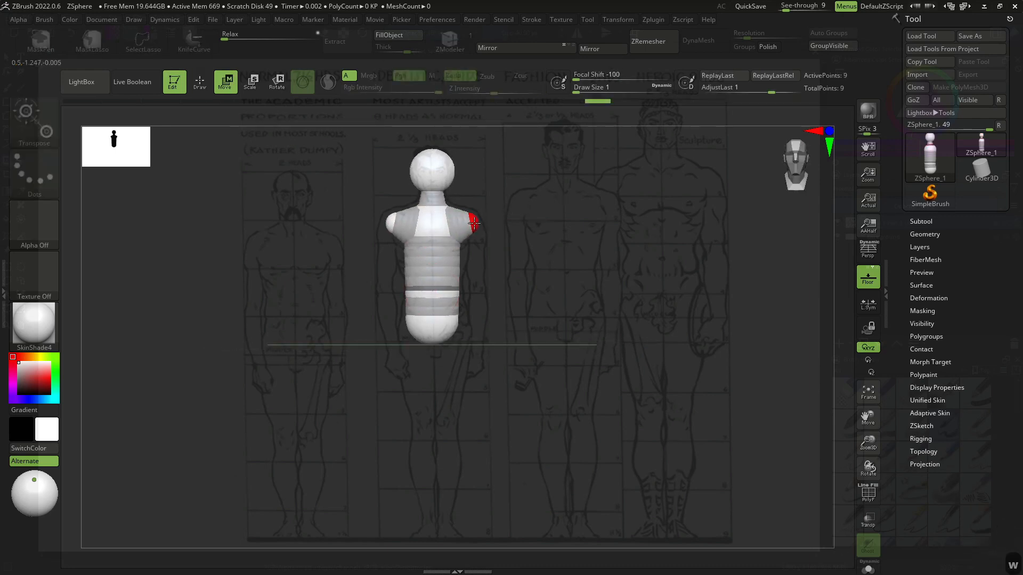
drag(474, 223, 479, 214)
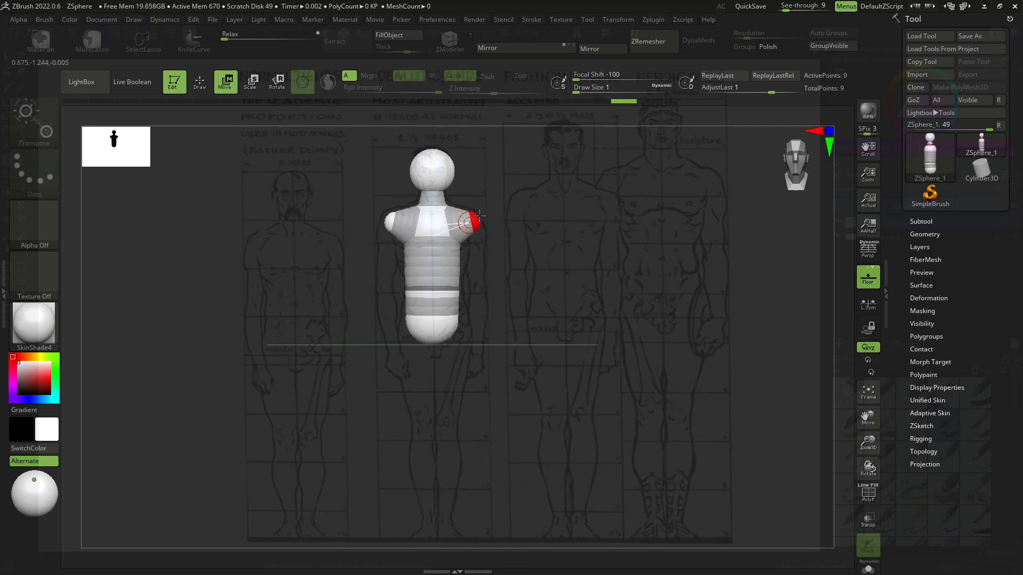
- Add mirrored hip ZSpheres at the base of the torso
key(q)
mouse_move(496, 297)
shift+mouse_down()
mouse_move(462, 336)
mouse_move(555, 349)
mouse_move(490, 341)
mouse_move(489, 351)
mouse_move(499, 348)
shift+mouse_up()
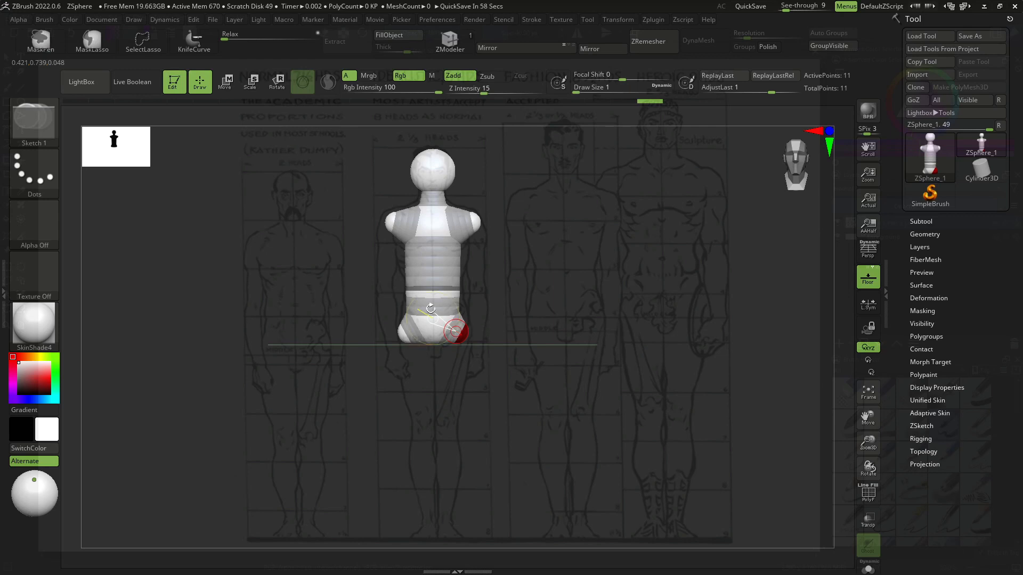
key(w)
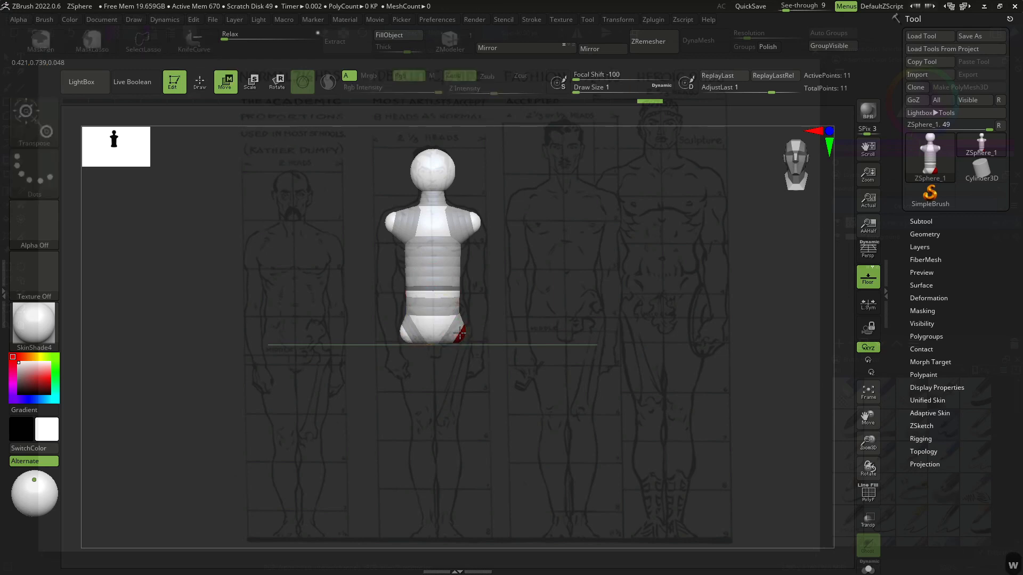
key(q)
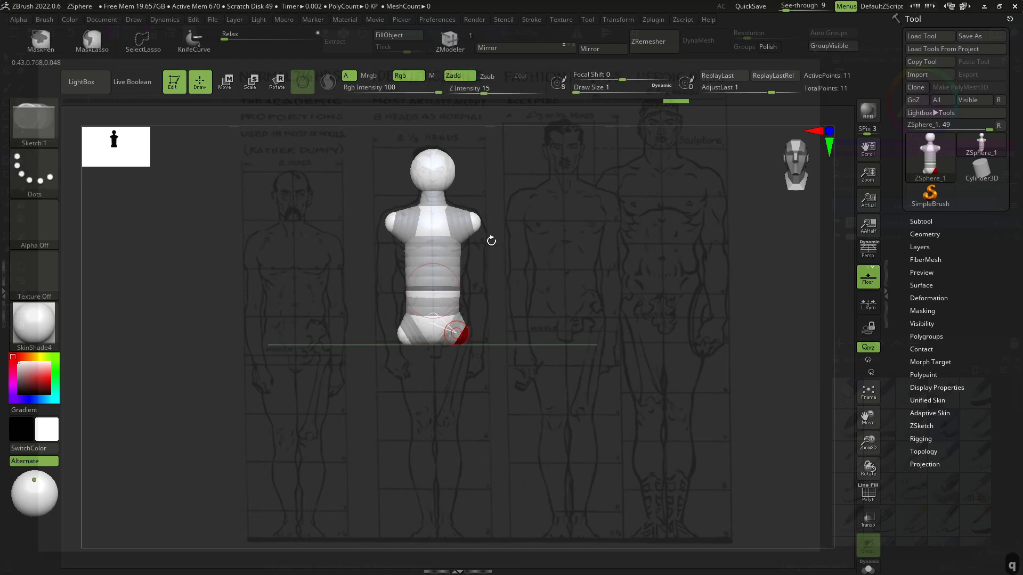
- Add arm ZSpheres at the shoulders and pull them down to hip level
click(478, 225)
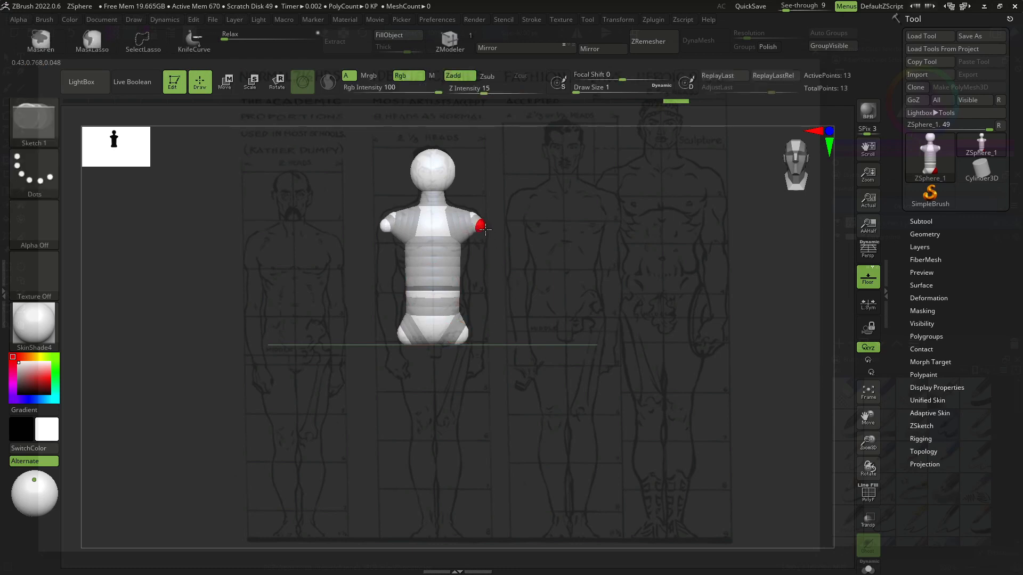
key(shift)
shift+drag(486, 229, 487, 231)
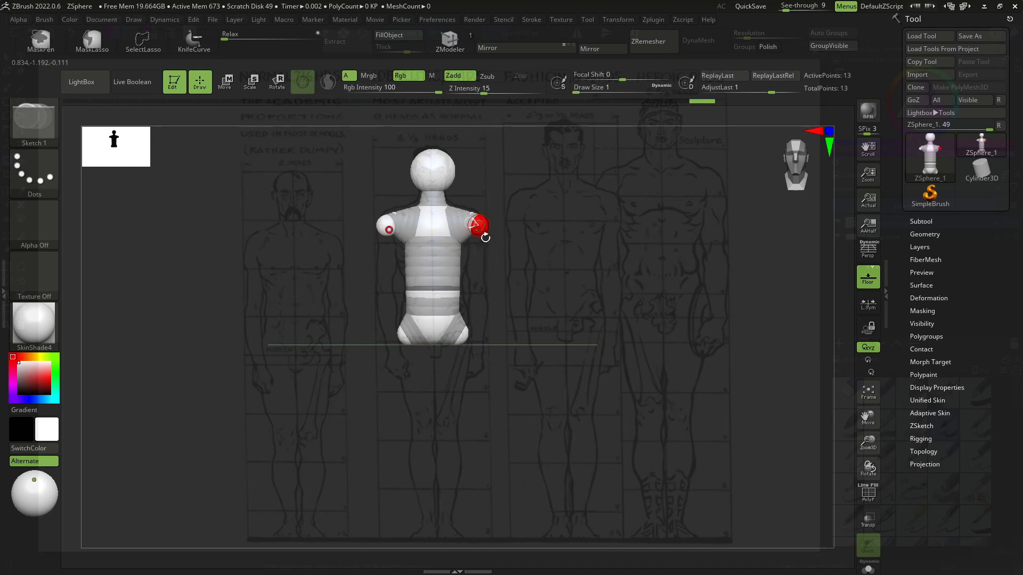
key(w)
mouse_move(478, 227)
mouse_down()
mouse_move(496, 272)
mouse_move(488, 353)
mouse_move(473, 353)
mouse_move(450, 257)
mouse_up()
key(e)
key(w)
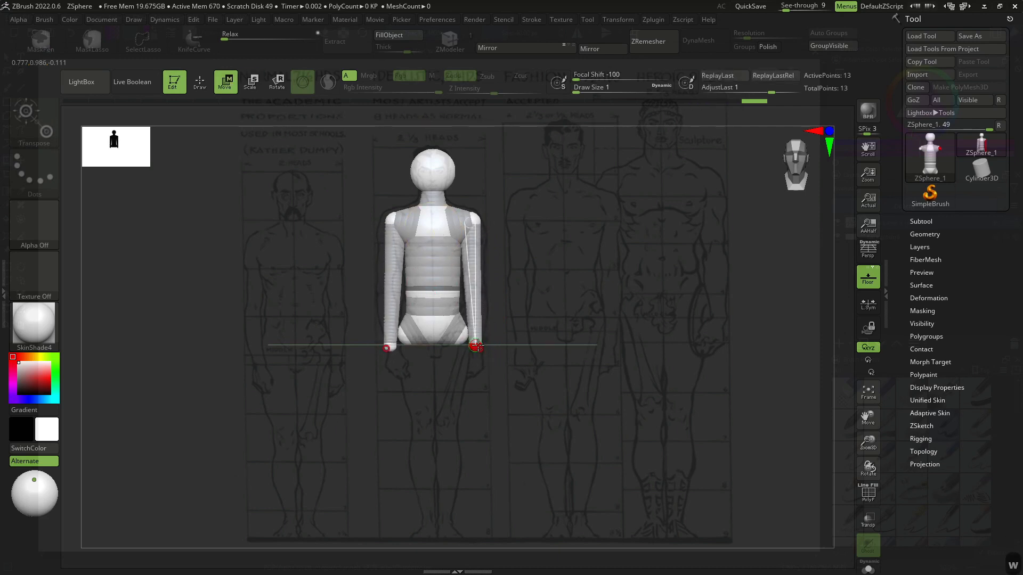
drag(473, 347, 478, 344)
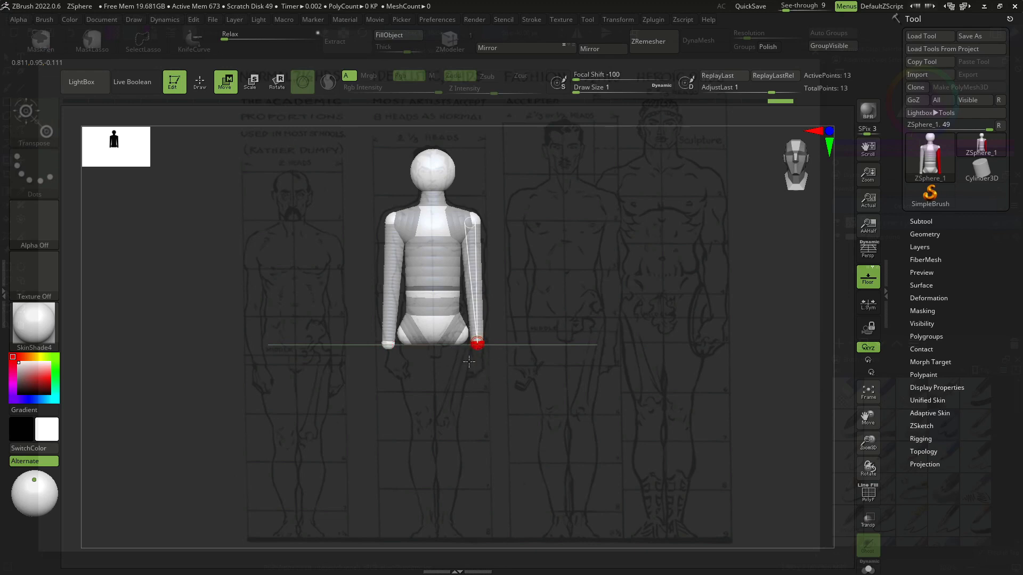
key(q)
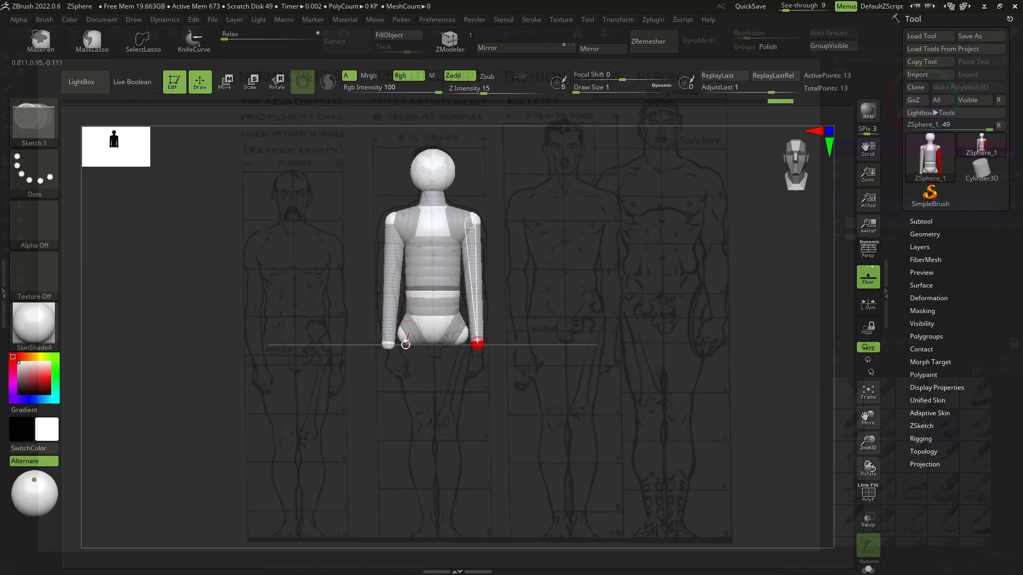
- Draw leg ZSpheres from the hips and move them down to the reference's feet
drag(405, 342, 392, 418)
key(w)
key(e)
key(w)
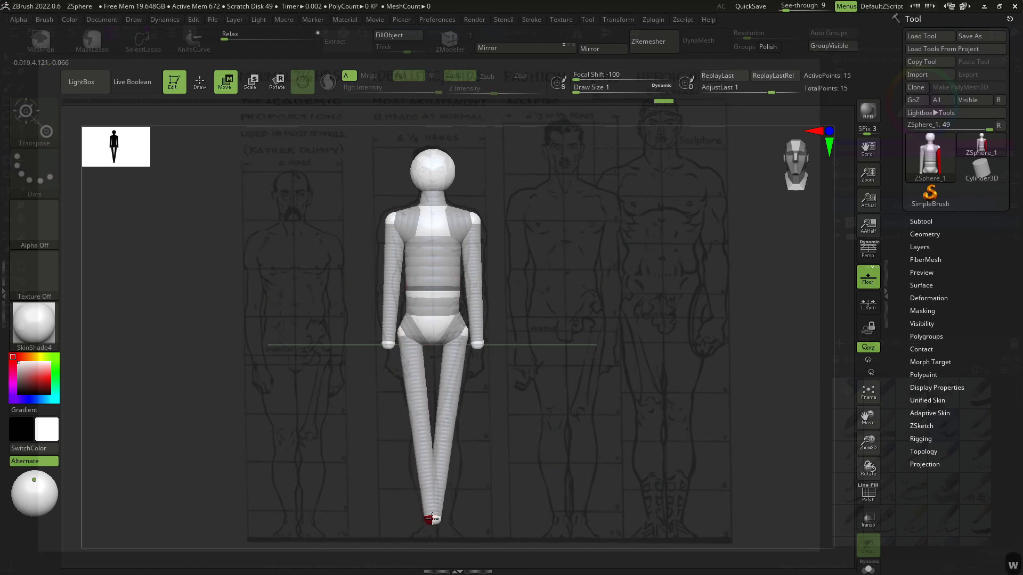
alt+drag(543, 456, 544, 456)
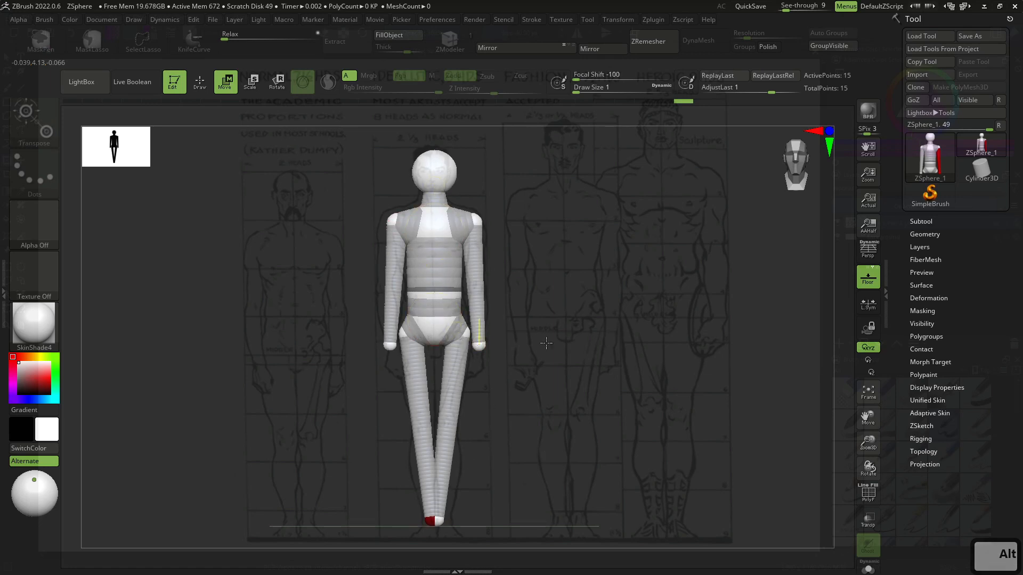
key(q)
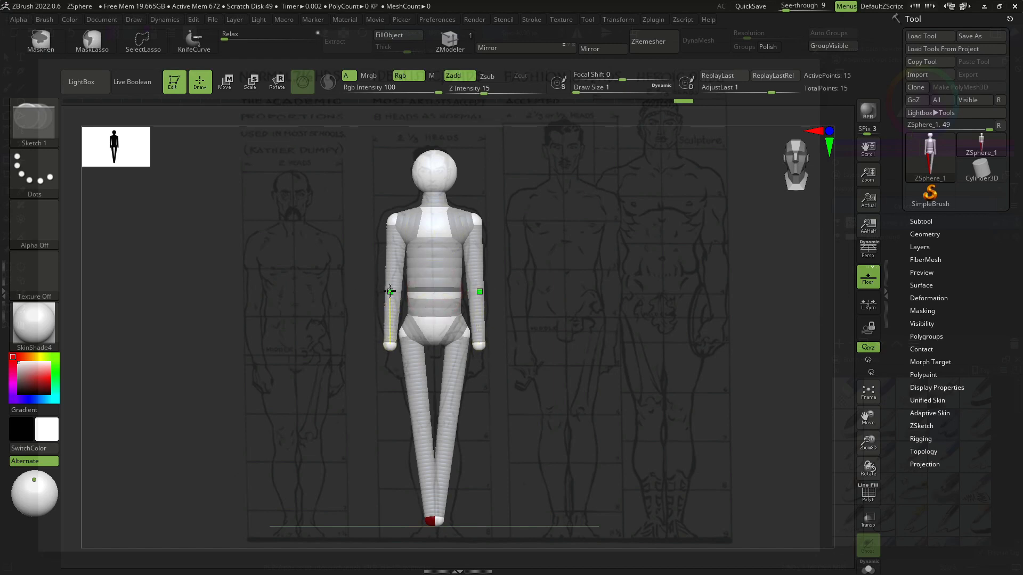
- Try adding an elbow ZSphere on the arm and a knee ZSphere on the leg, checking the figure from the side
click(395, 289)
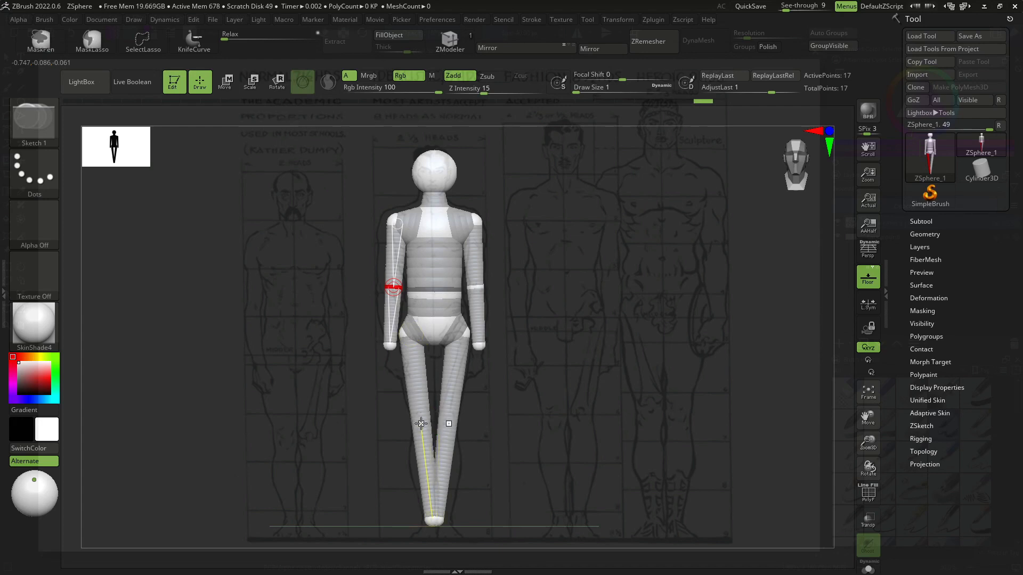
click(421, 424)
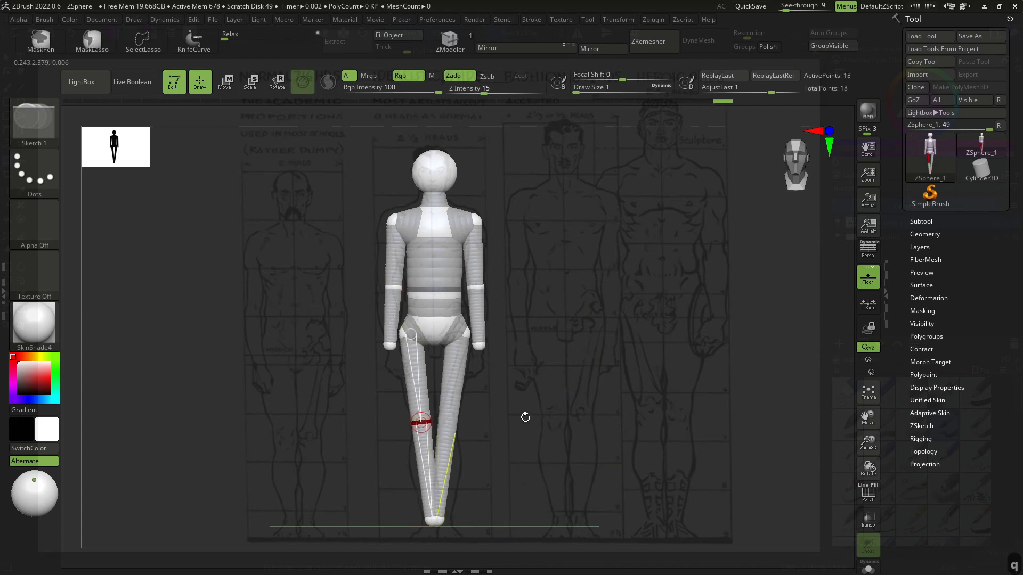
mouse_move(524, 417)
mouse_down()
mouse_move(474, 420)
mouse_move(551, 414)
mouse_move(486, 404)
mouse_move(540, 403)
mouse_move(498, 400)
mouse_up()
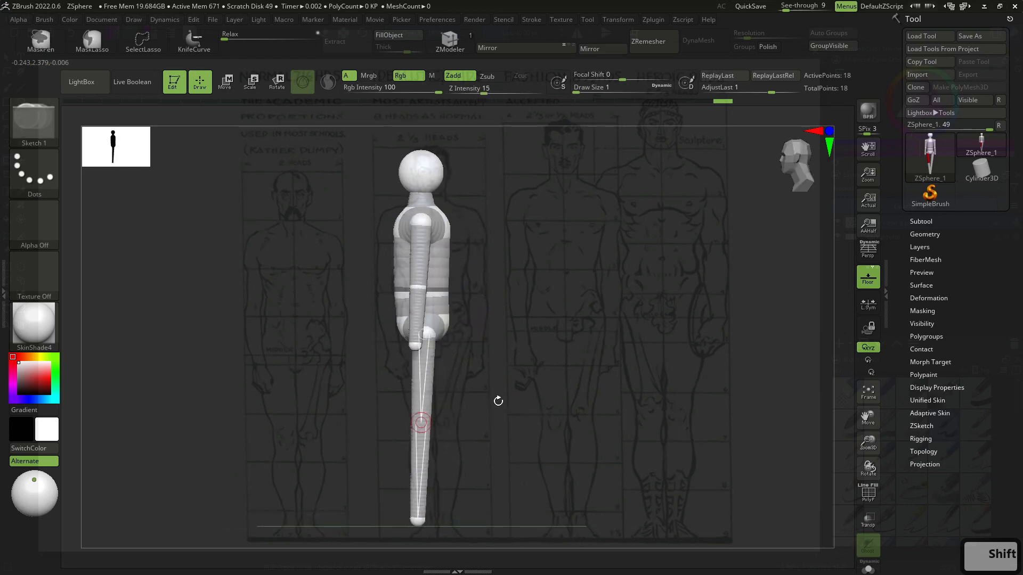
drag(498, 409, 544, 409)
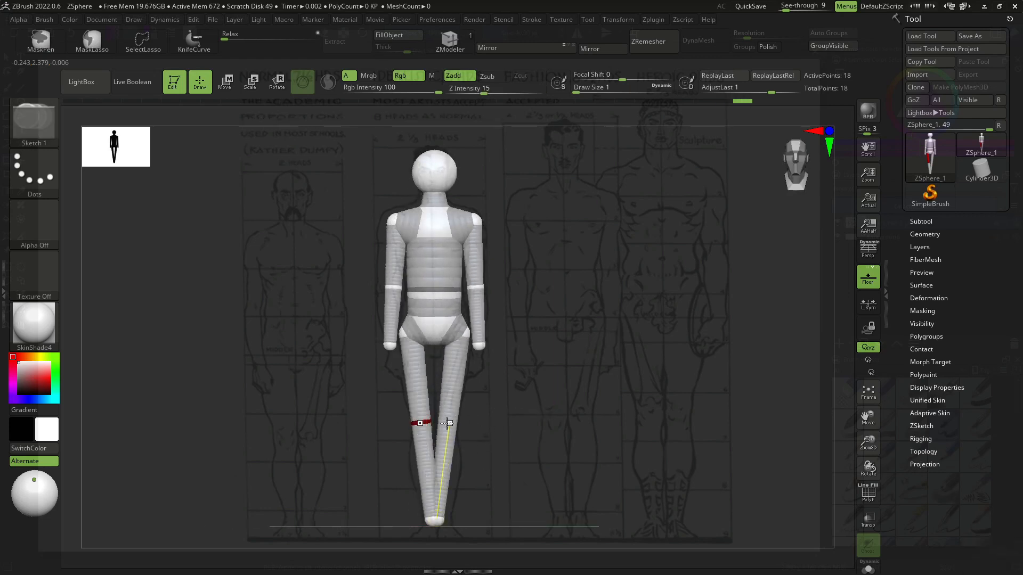
key(ctrl+z)
key(ctrl+z)
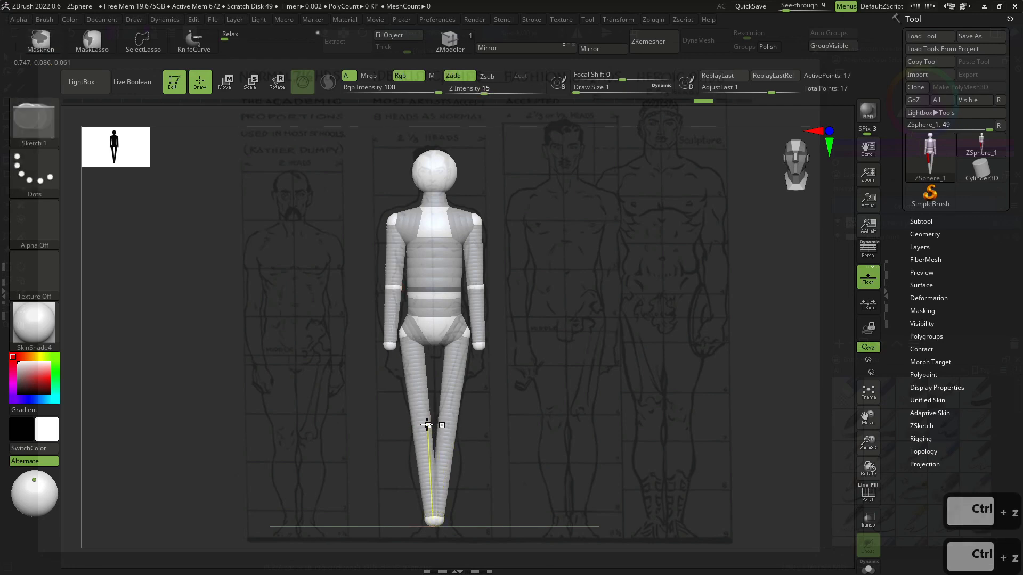
- Add a knee ZSphere again, then undo the recent joint additions back to the legs at hip level
click(420, 422)
right_drag(456, 439, 418, 425)
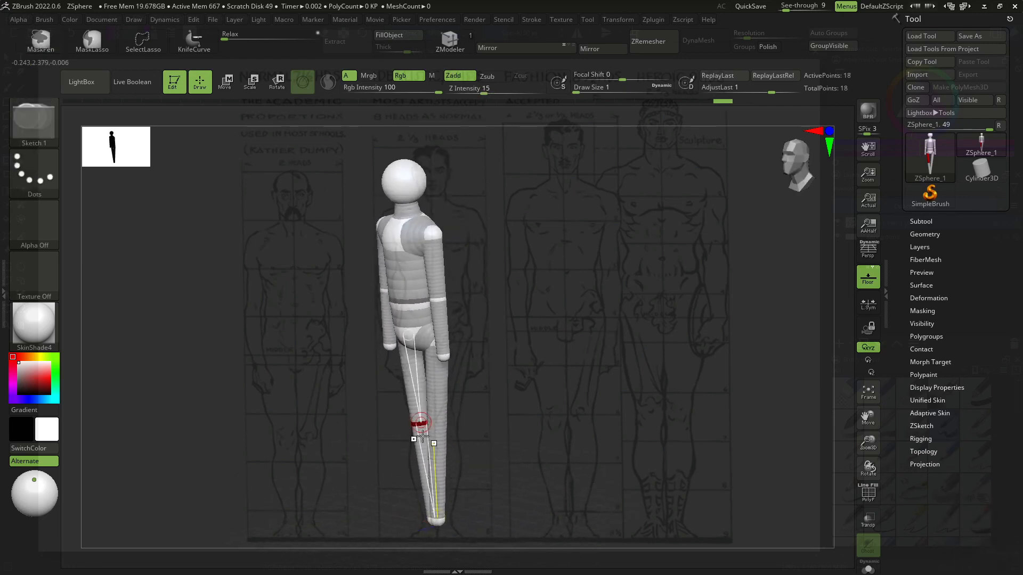
key(w)
key(ctrl+z)
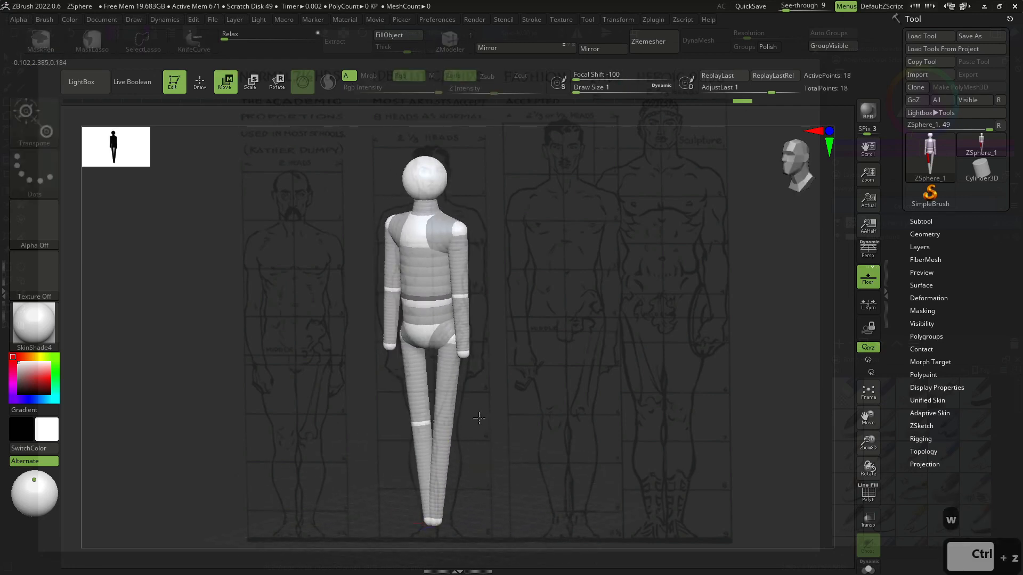
key(x)
key(ctrl+z)
key(ctrl+z)
key(ctrl+z)
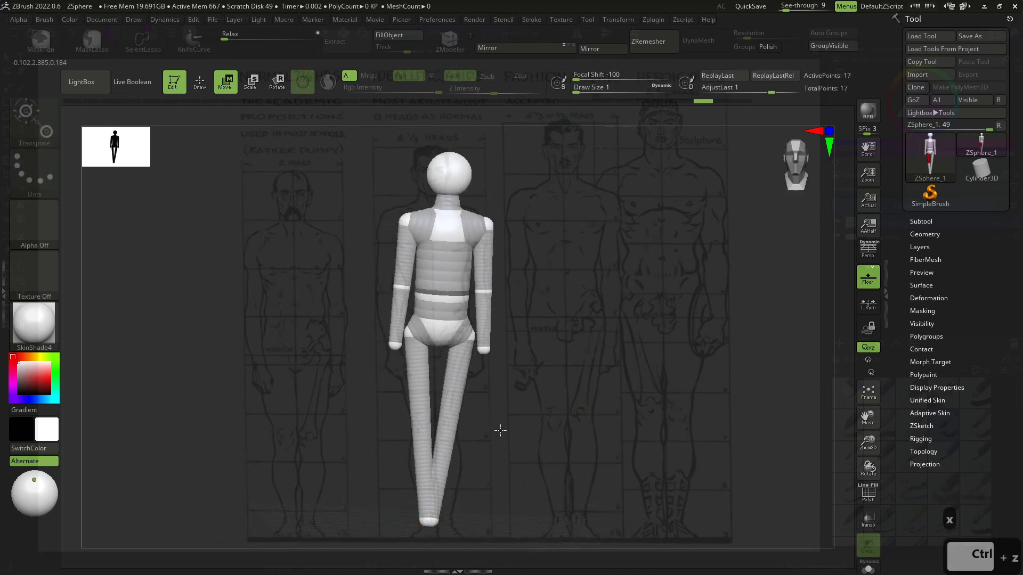
key(ctrl+z)
key(w)
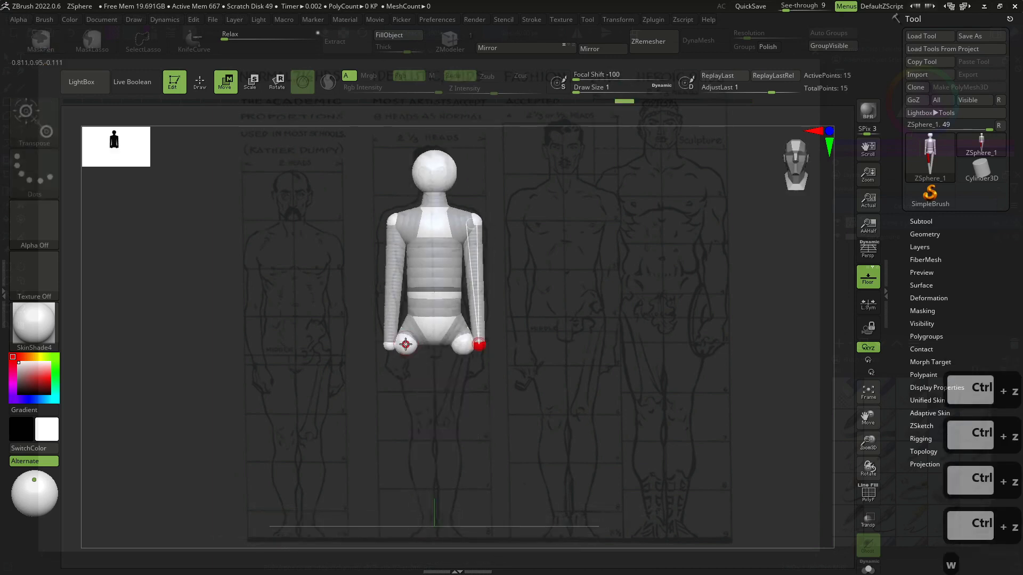
- With symmetry turned on, move the leg ZSpheres down from the hips to the reference's feet
drag(406, 345, 431, 505)
key(ctrl+z)
key(x)
mouse_move(408, 344)
mouse_down()
mouse_move(421, 527)
mouse_move(430, 526)
mouse_up()
key(e)
key(w)
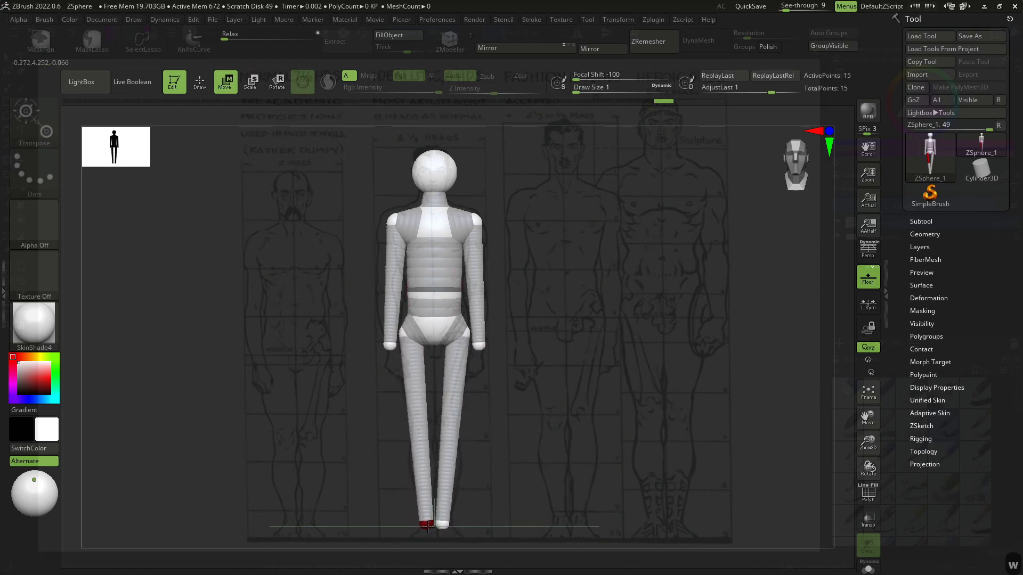
- Add knee ZSpheres partway down both legs
key(q)
click(417, 419)
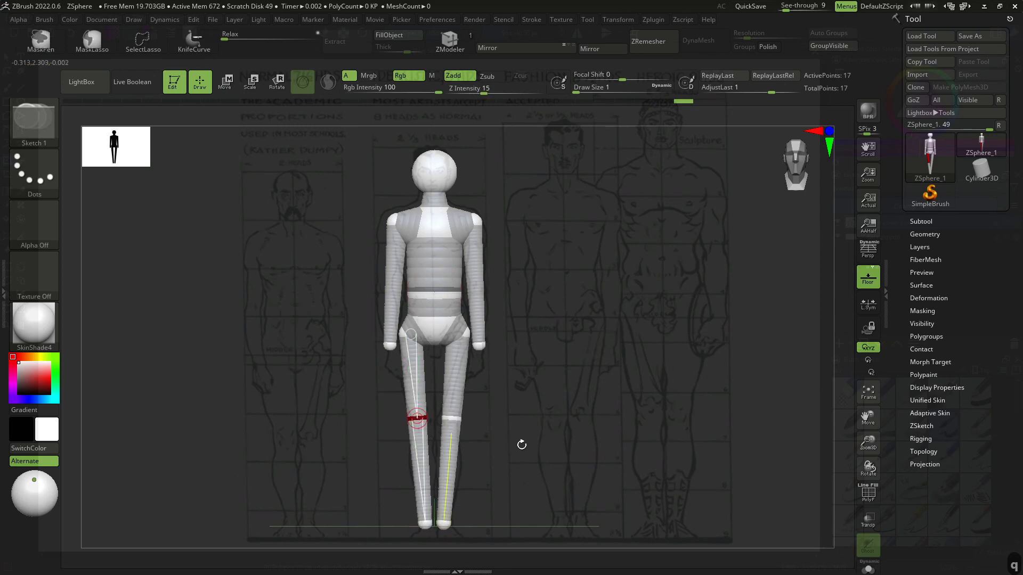
key(shift)
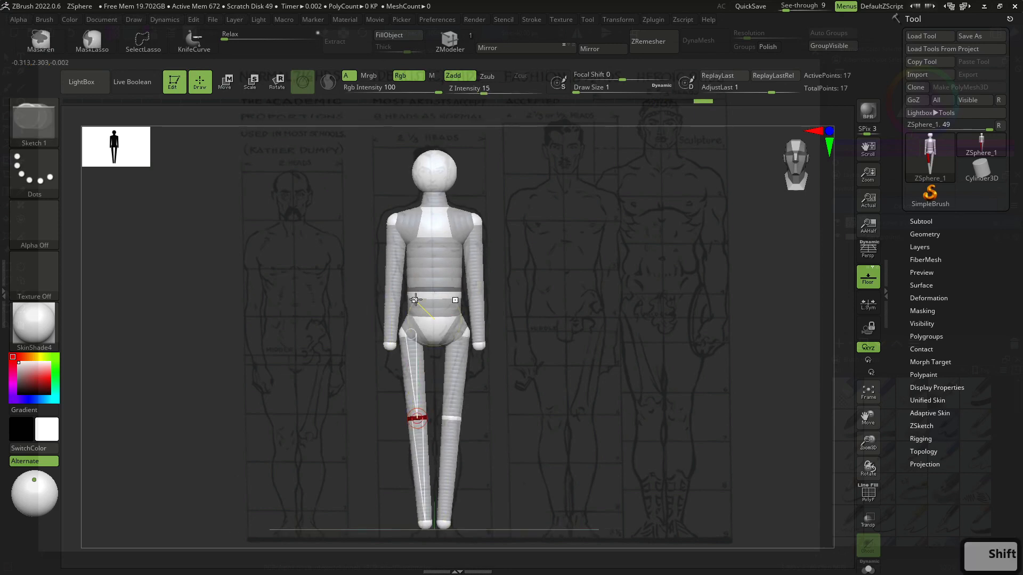
alt+drag(347, 329, 345, 328)
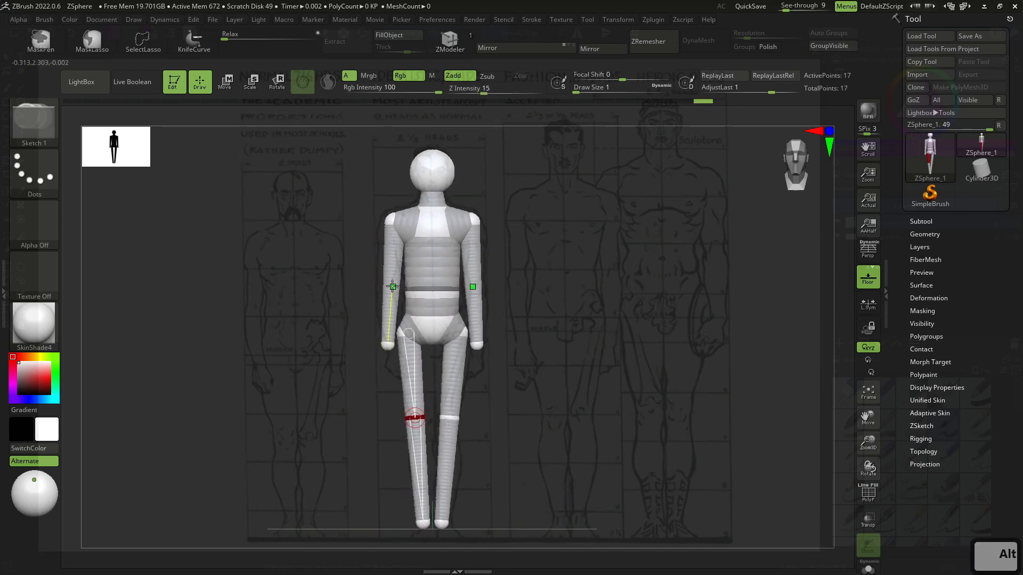
- Add elbow ZSpheres to both arms and adjust the elbow, hand and foot positions from a side view
click(393, 287)
drag(607, 320, 475, 276)
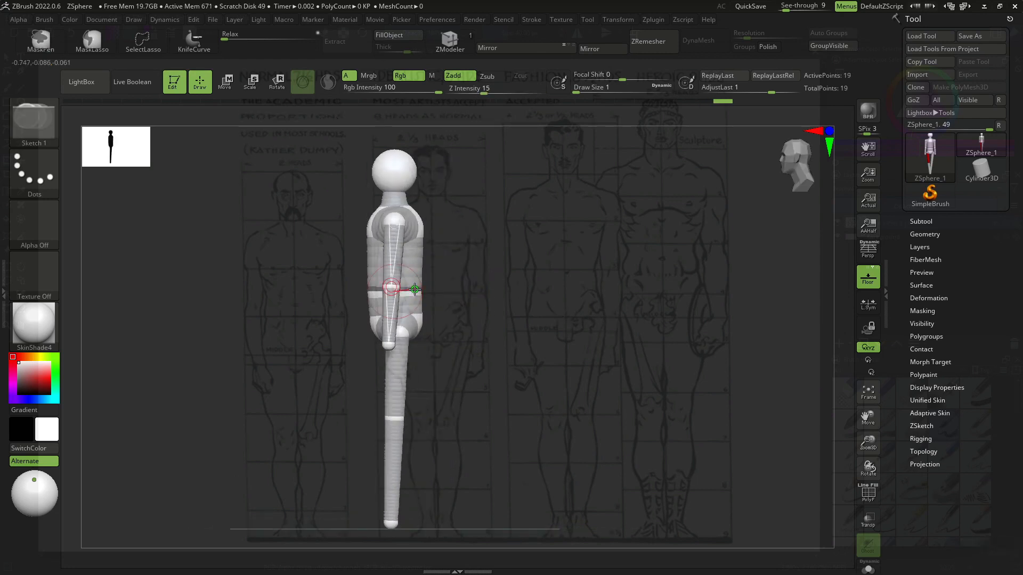
key(w)
drag(414, 289, 404, 289)
key(ctrl+z)
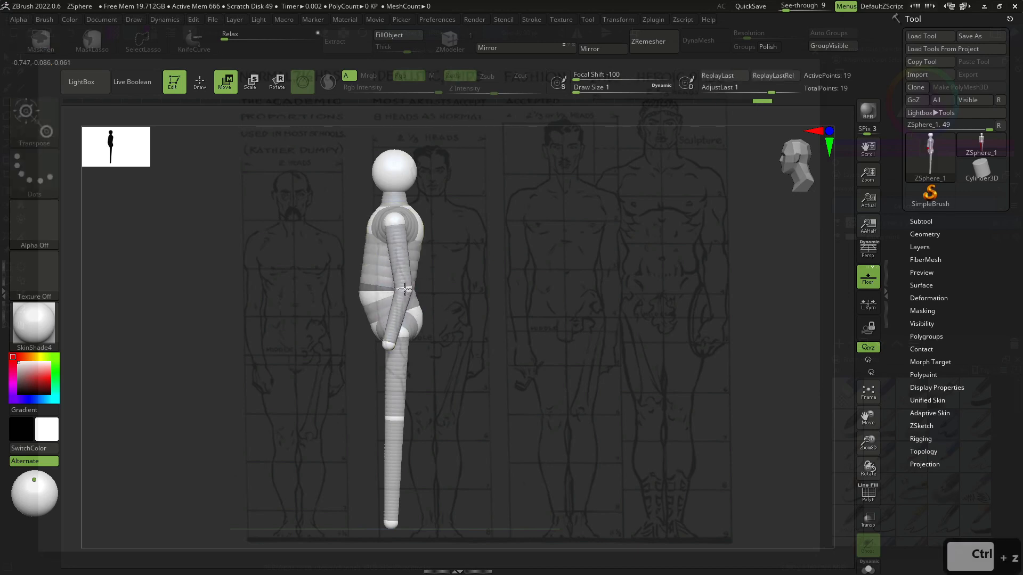
drag(389, 348, 379, 354)
drag(365, 294, 366, 294)
alt+drag(507, 377, 507, 328)
drag(390, 475, 411, 478)
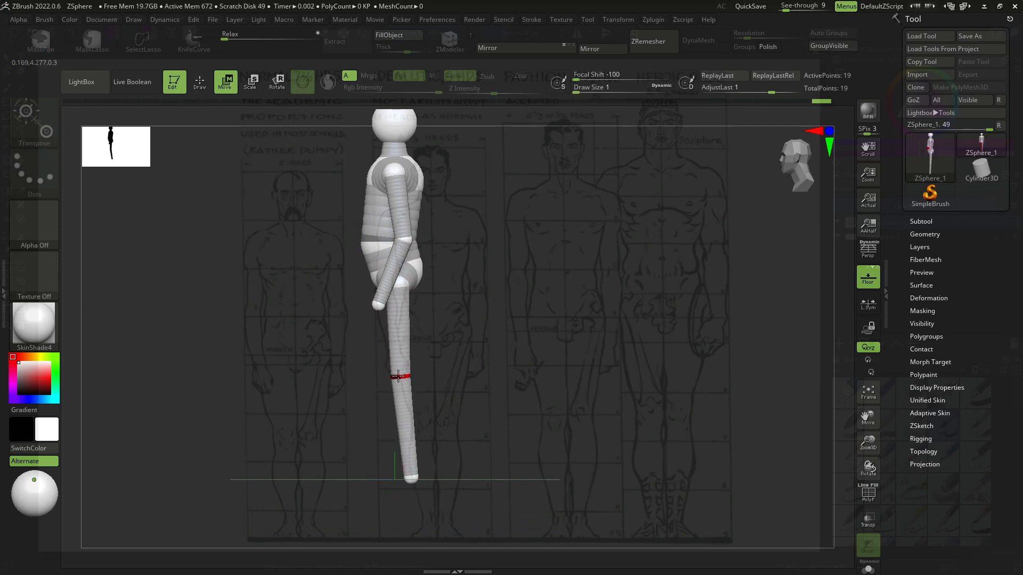
mouse_move(457, 379)
shift+mouse_down()
mouse_move(501, 383)
mouse_move(442, 371)
shift+mouse_up()
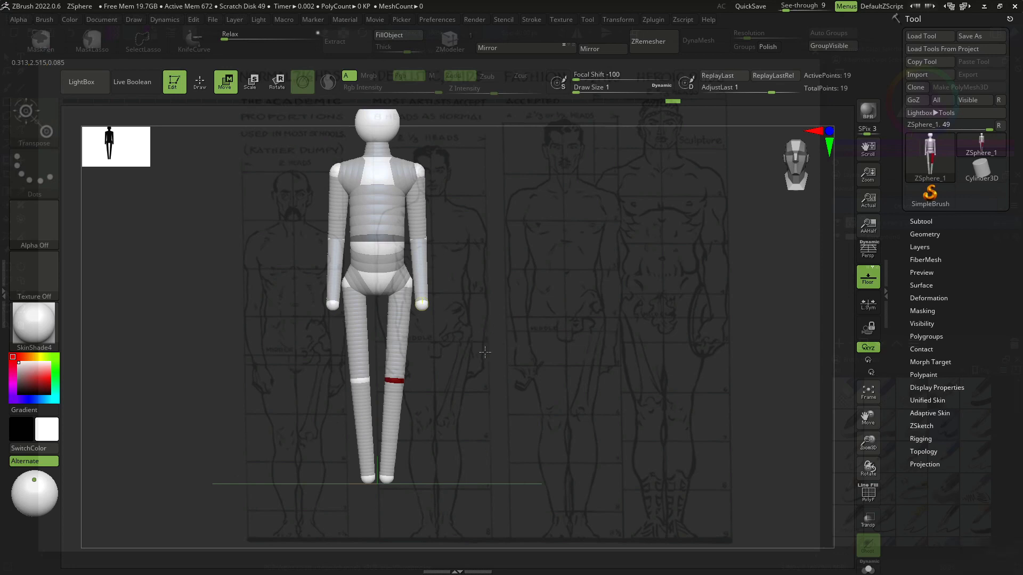
alt+drag(553, 349, 571, 378)
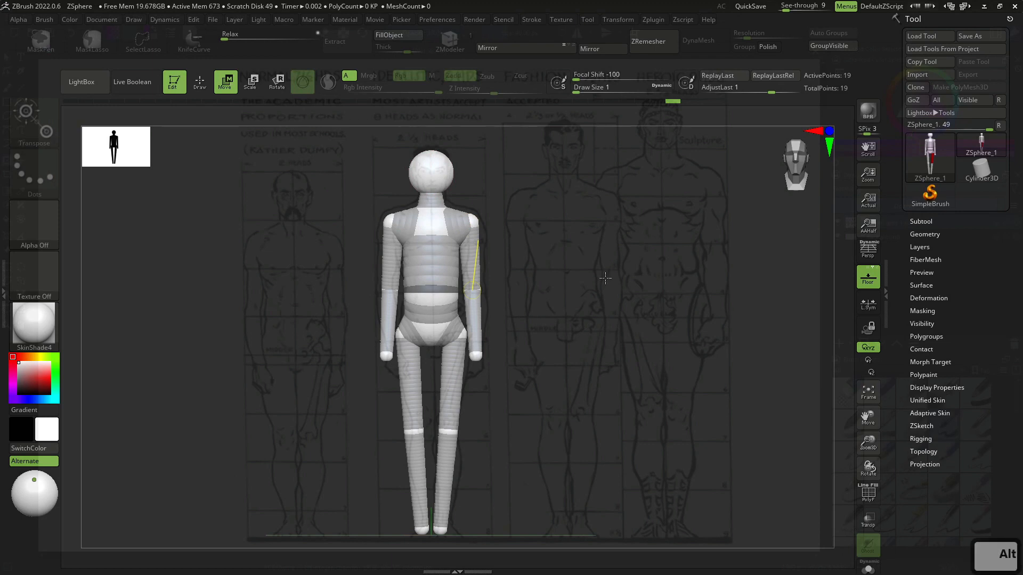
- Switch to Chrome and search the web for "t pose"
key(alt+Tab)
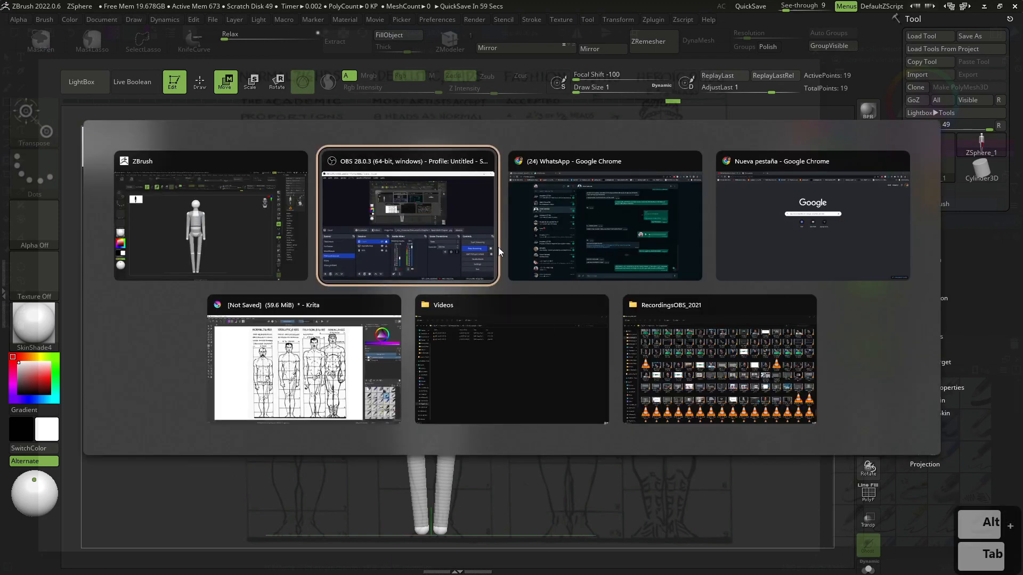
key(Escape)
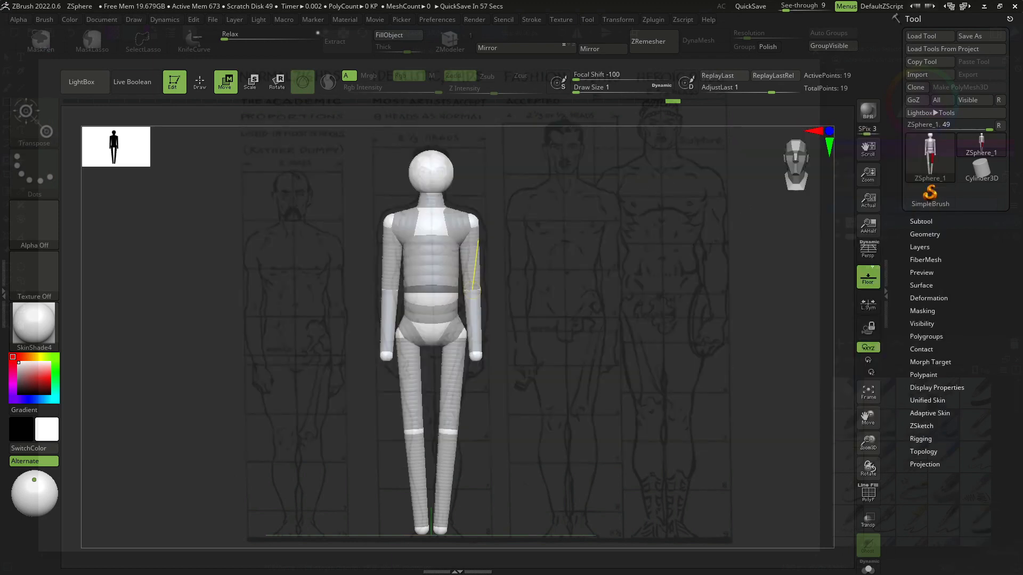
drag(1, 11, 2, 4)
drag(181, 10, 368, 1)
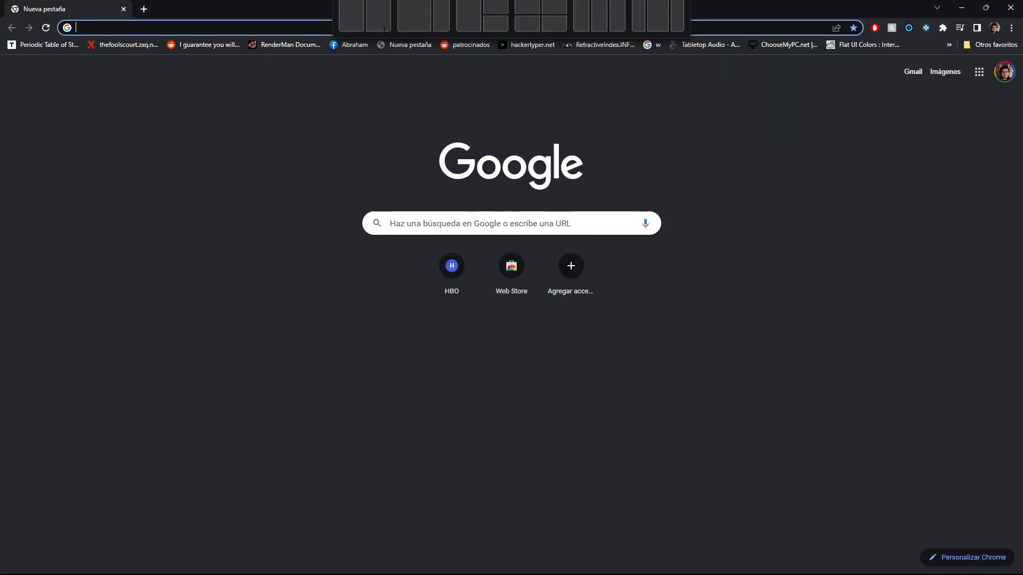
click(373, 31)
text(t pose)
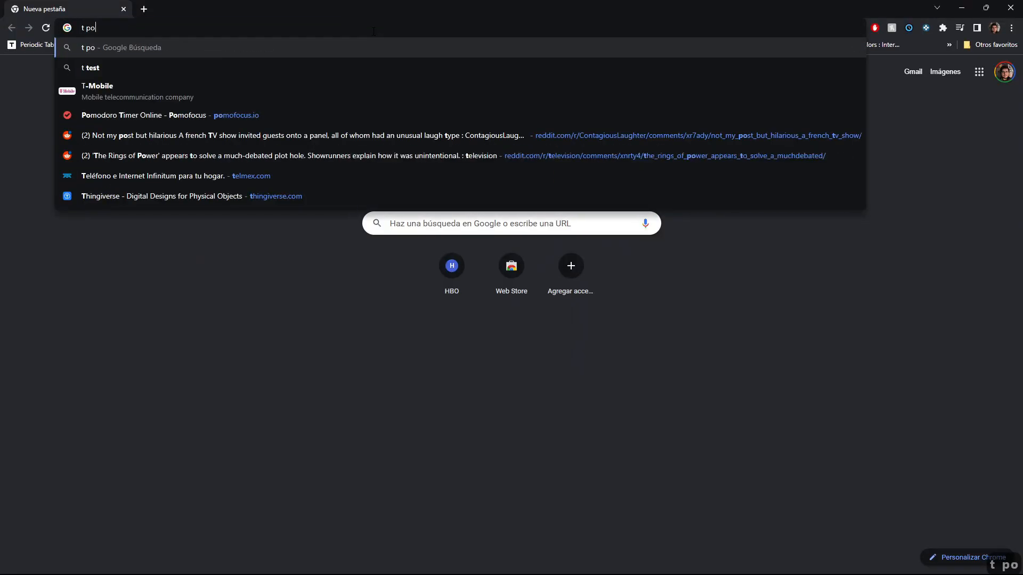
key(Return)
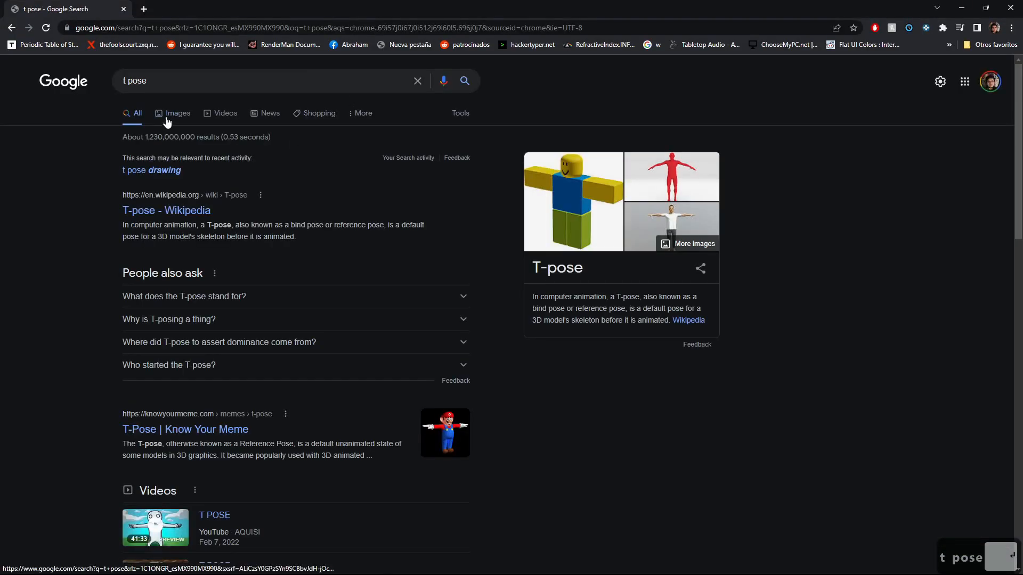
- Browse the T-pose image results and open a 3D T-pose body reference
click(165, 119)
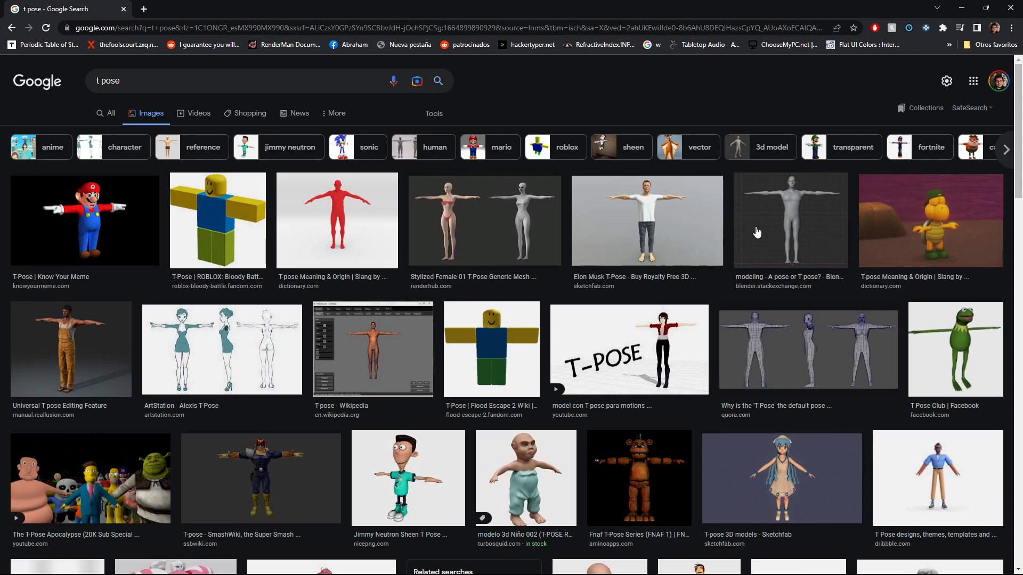
click(775, 194)
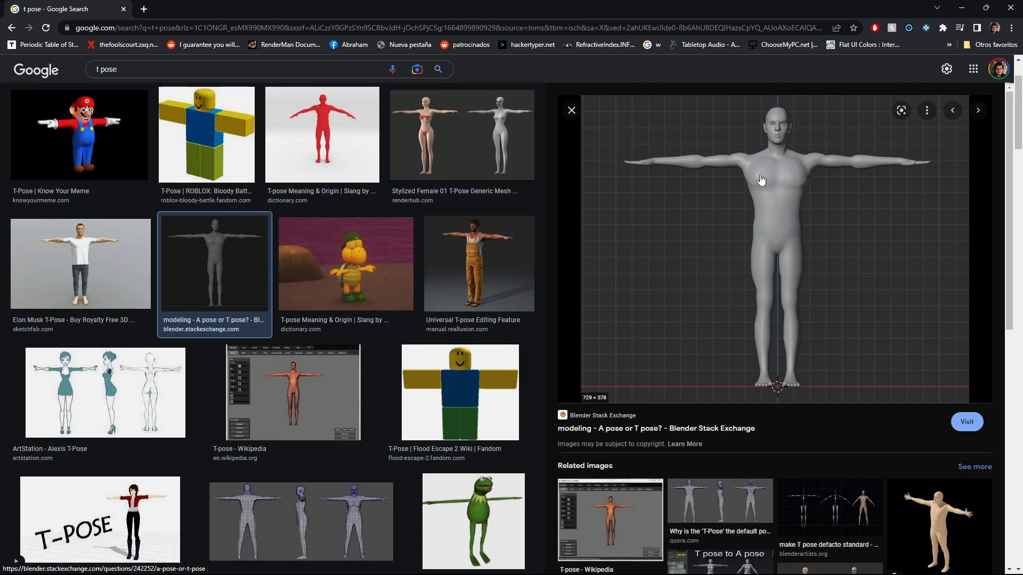
scroll(707, 216, down, 4)
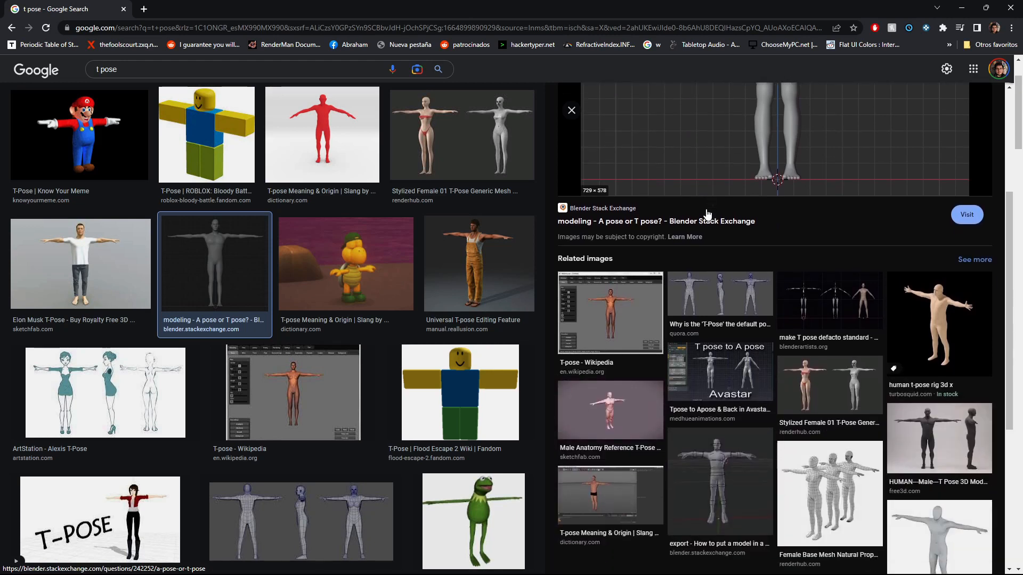
scroll(347, 283, up, 3)
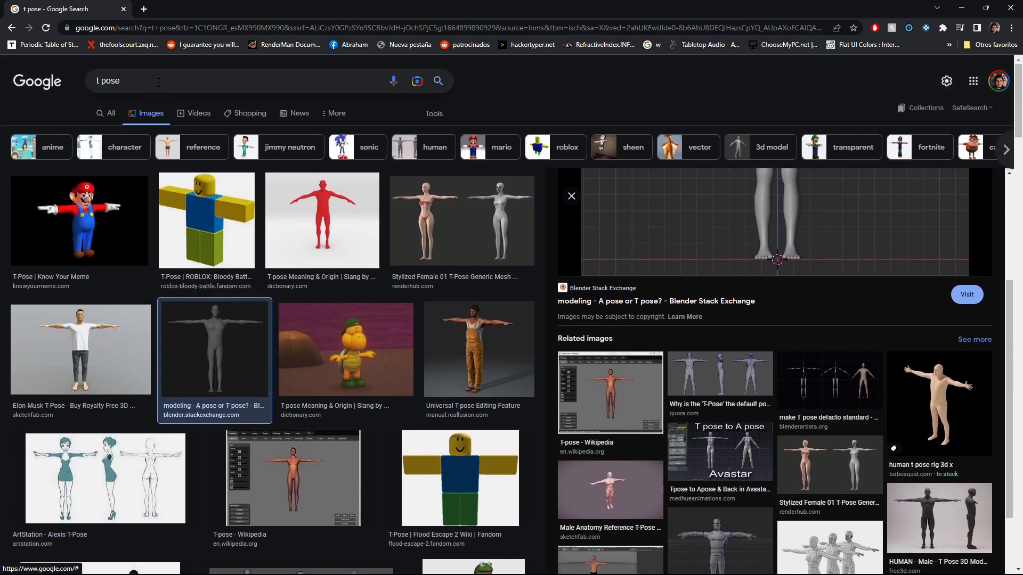
- Search images for "A pose 3d", open one result, and return to ZBrush
triple_click(158, 82)
text(AS pose)
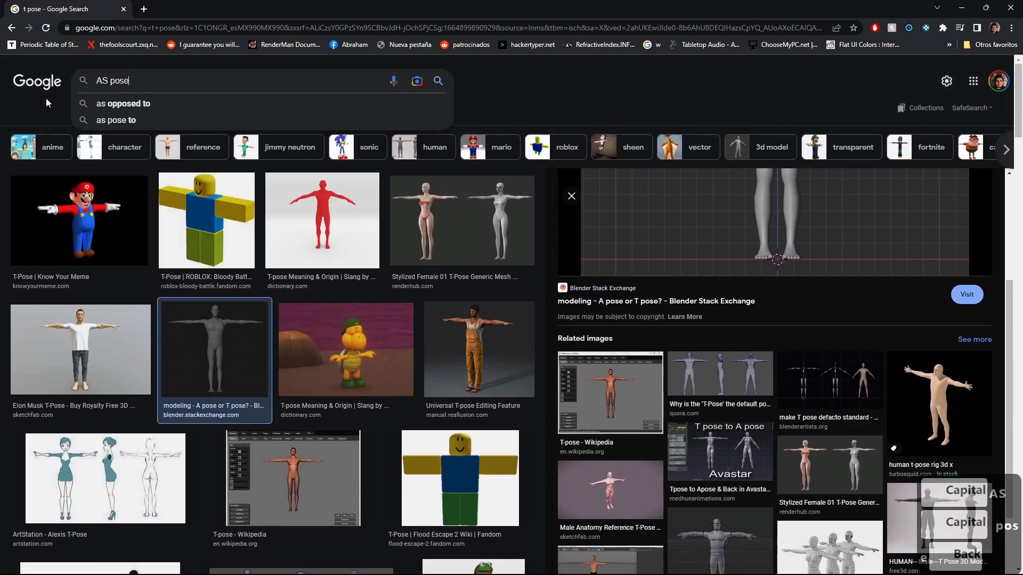
key(BackSpace)
key(BackSpace)
key(BackSpace)
key(BackSpace)
key(BackSpace)
key(BackSpace)
text(pose 3)
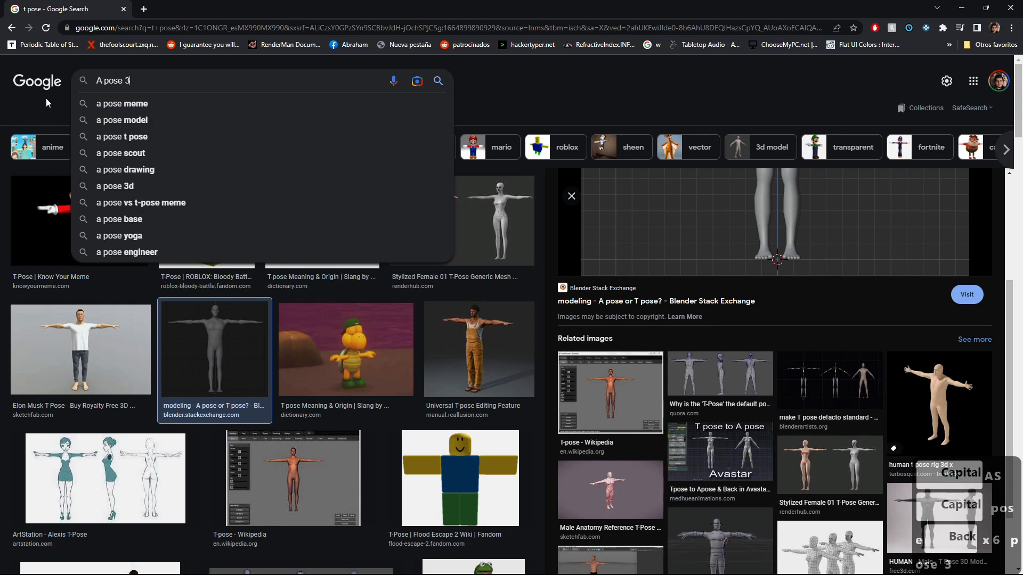
text(d)
key(Return)
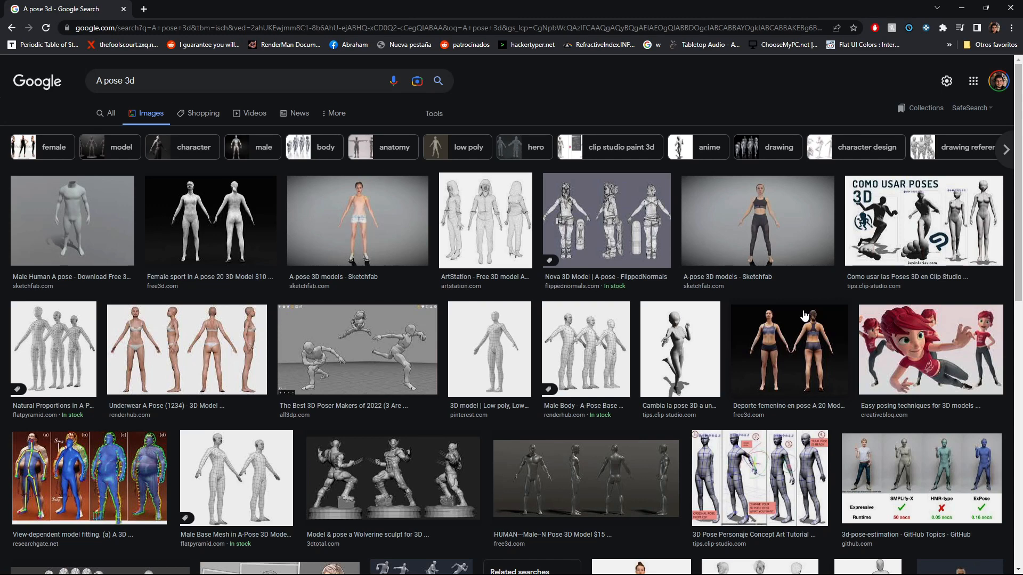
scroll(802, 304, down, 4)
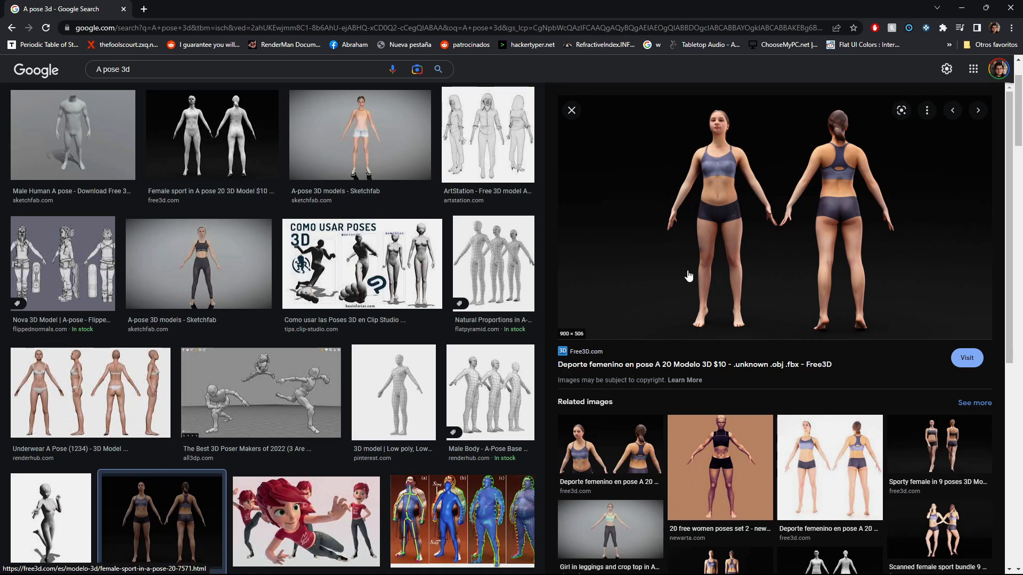
click(954, 7)
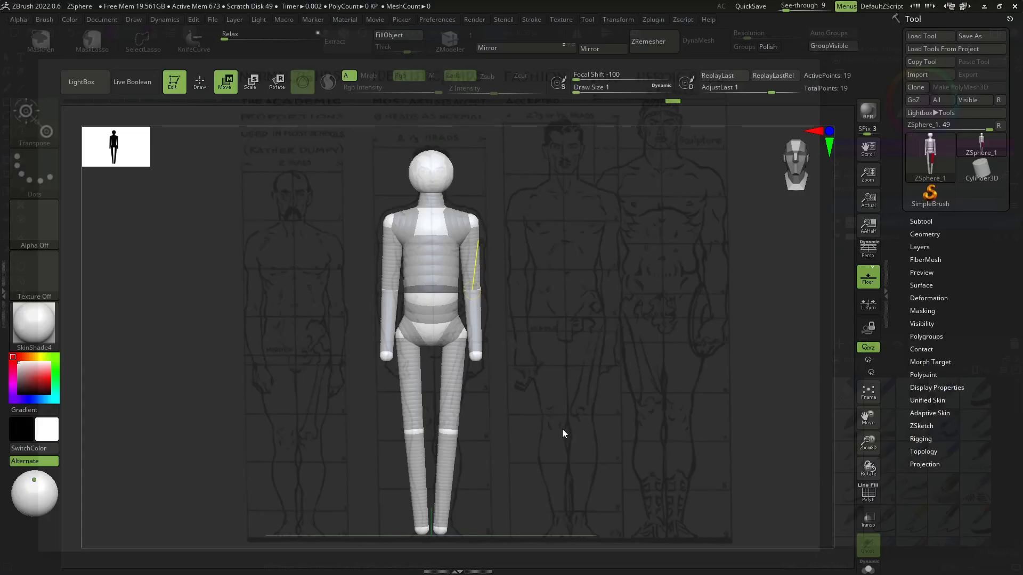
- Try to spread one leg by moving its knee and foot ZSpheres outward
drag(453, 432, 462, 434)
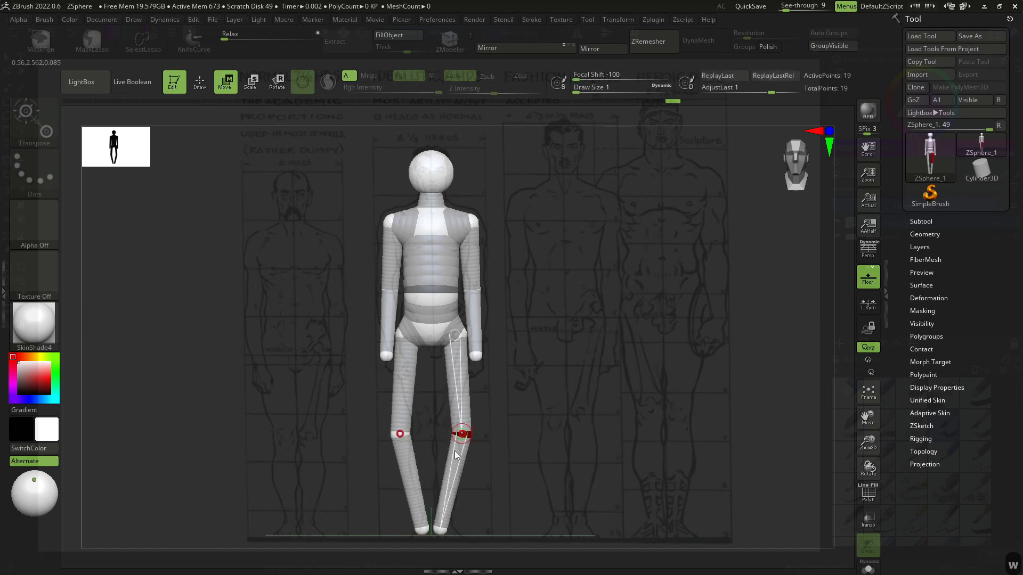
drag(439, 530, 484, 527)
key(ctrl+z)
key(ctrl+z)
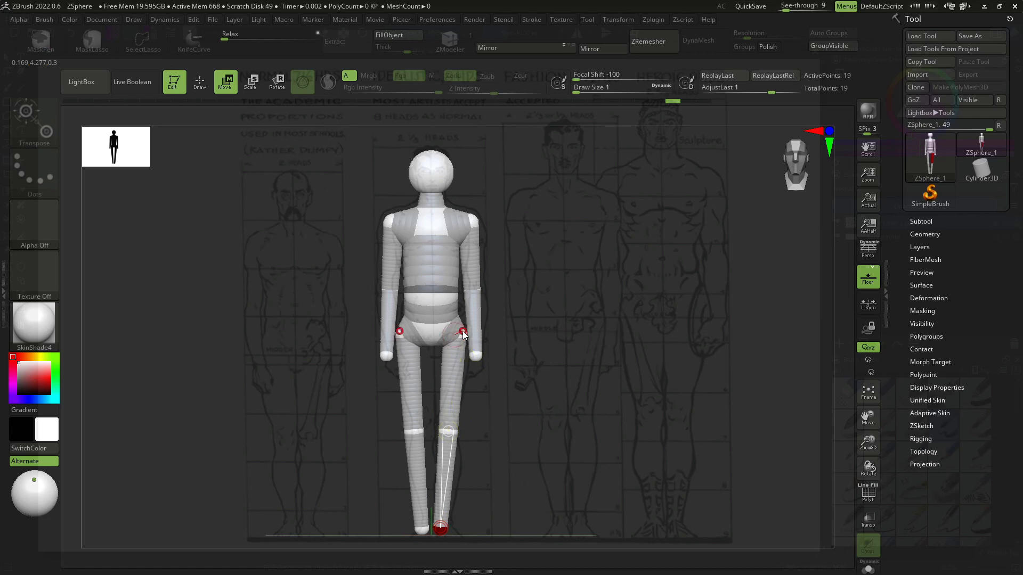
key(r)
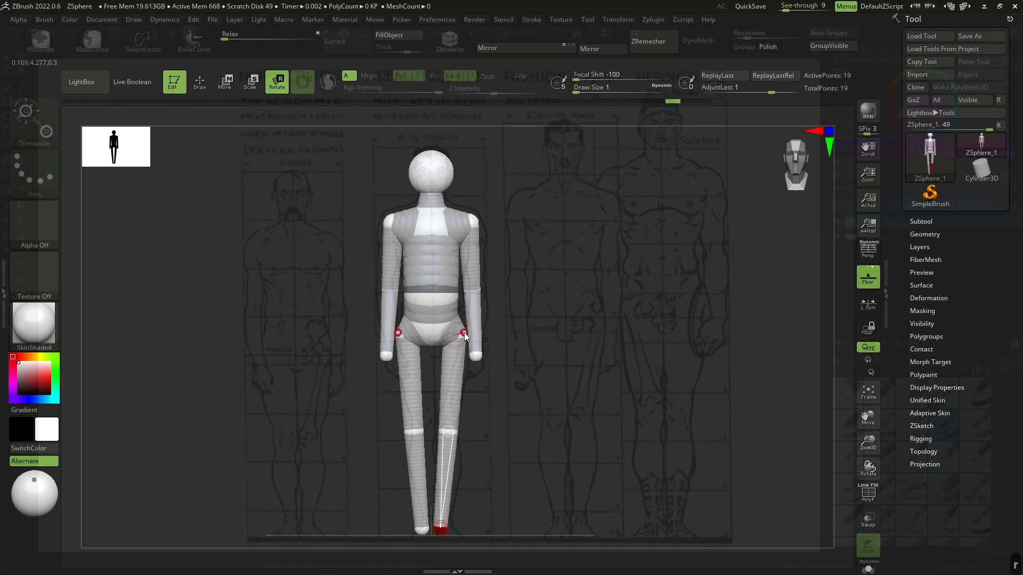
- Rotate the arms outward from the shoulders into an A-pose
mouse_move(452, 366)
mouse_down()
mouse_move(471, 369)
mouse_move(461, 369)
mouse_up()
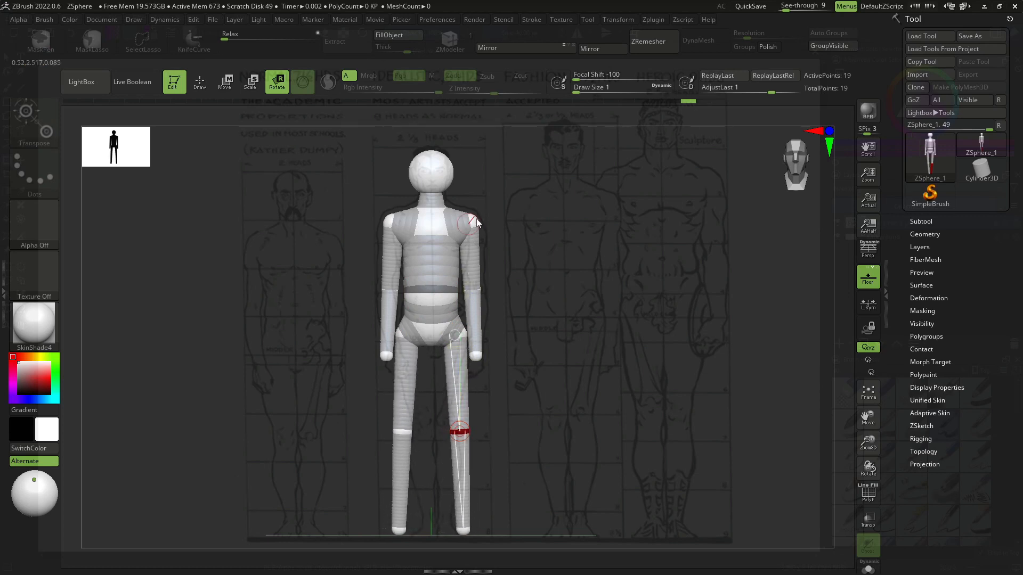
drag(470, 265, 493, 259)
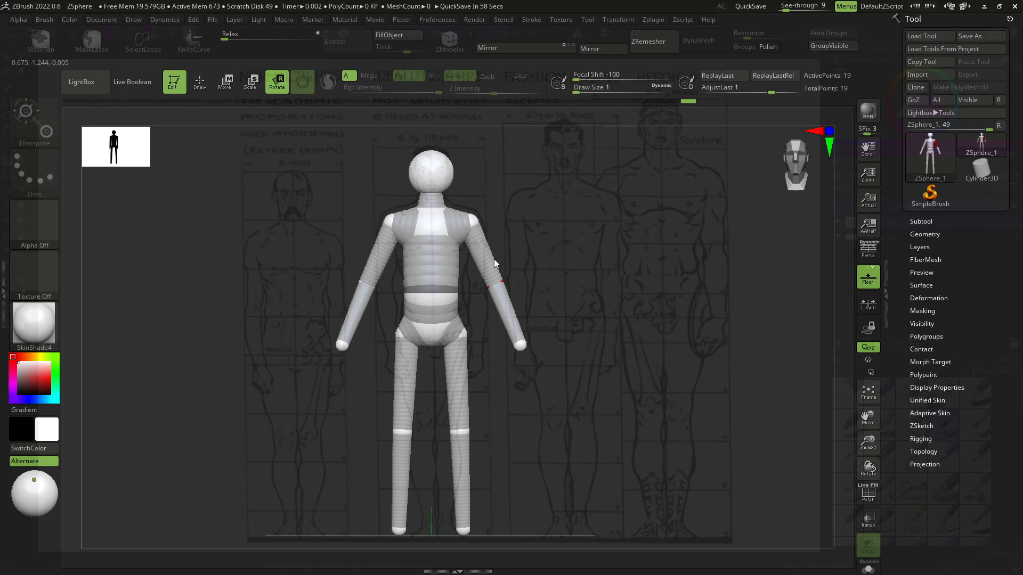
drag(494, 259, 526, 270)
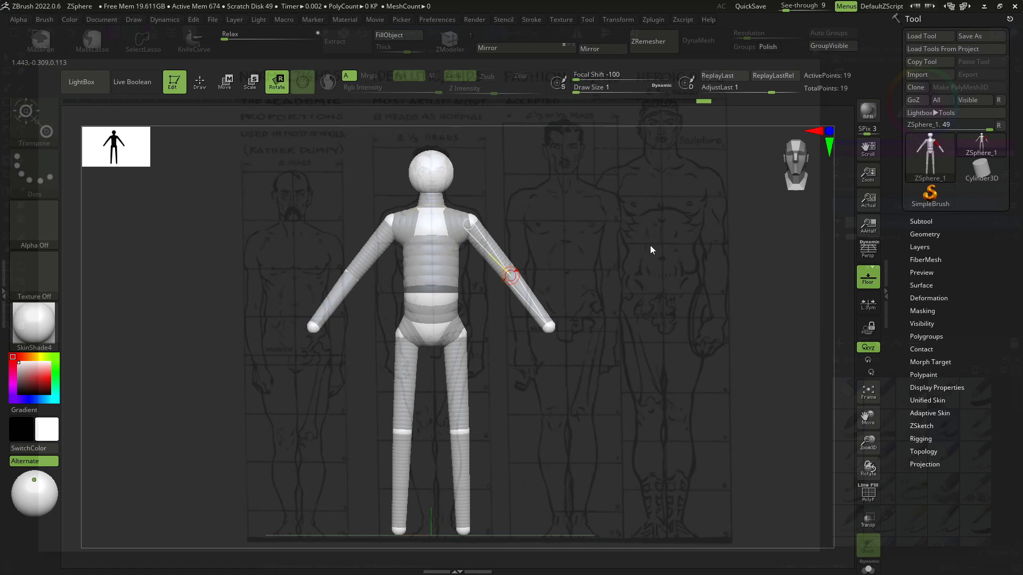
- Switch to the browser and search images for "spiderman", browsing the results
key(alt+Tab)
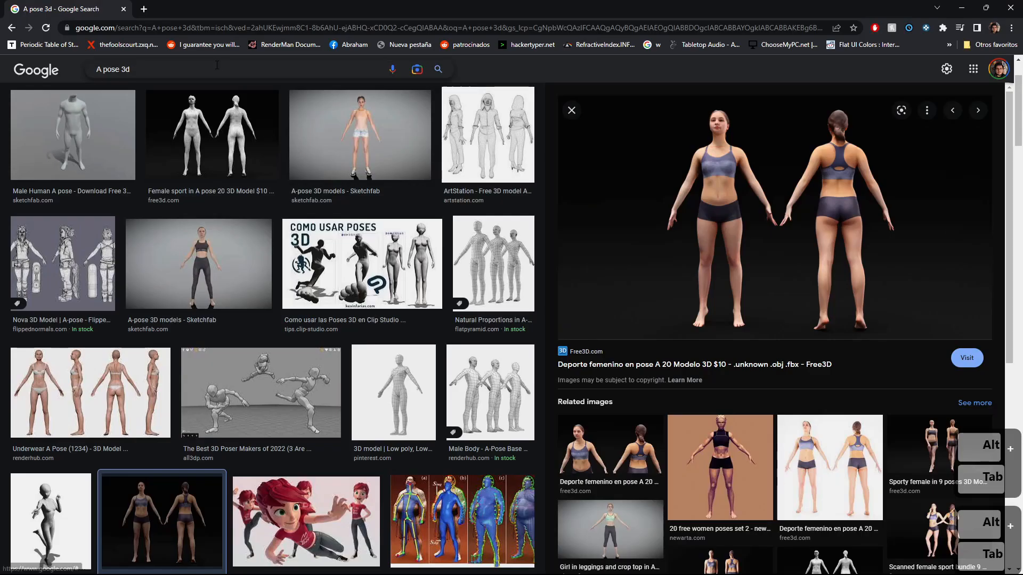
triple_click(217, 64)
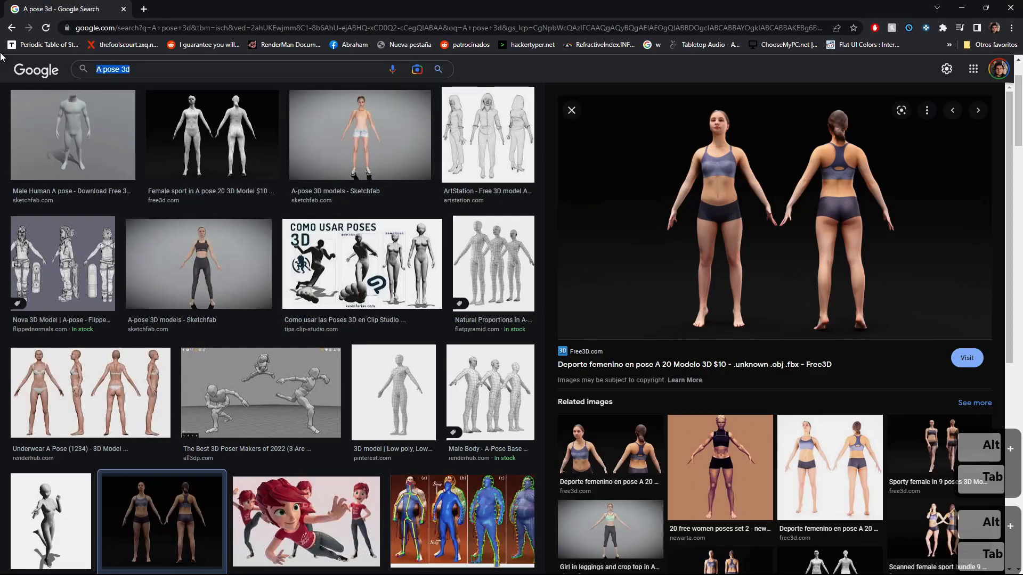
text(spiderman)
key(Return)
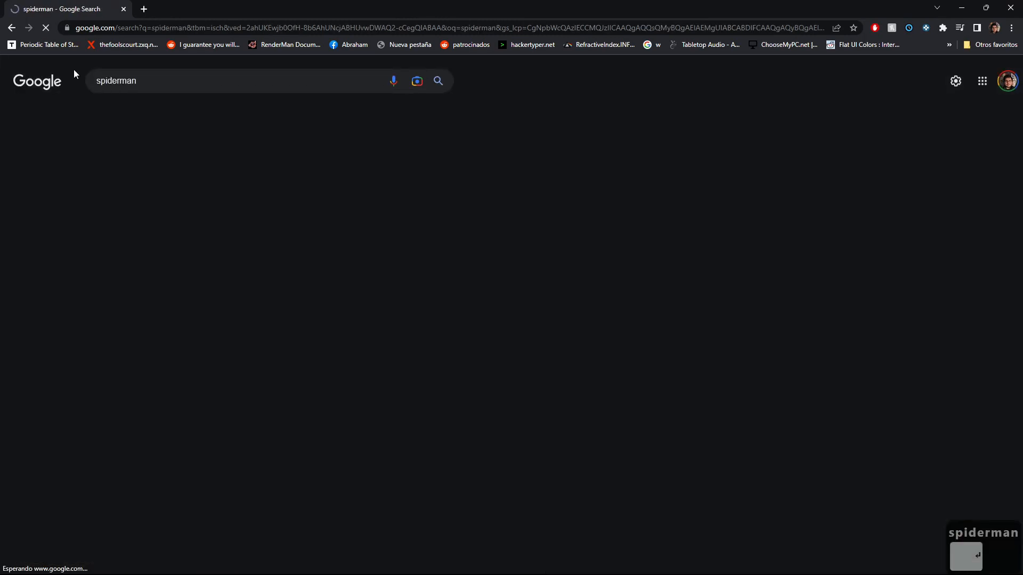
scroll(500, 312, down, 3)
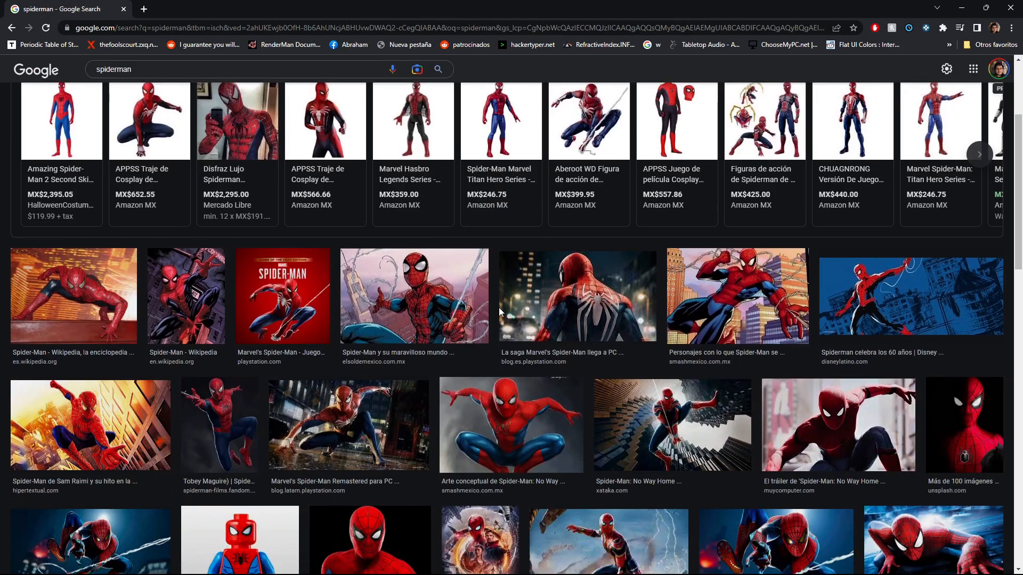
scroll(499, 311, down, 4)
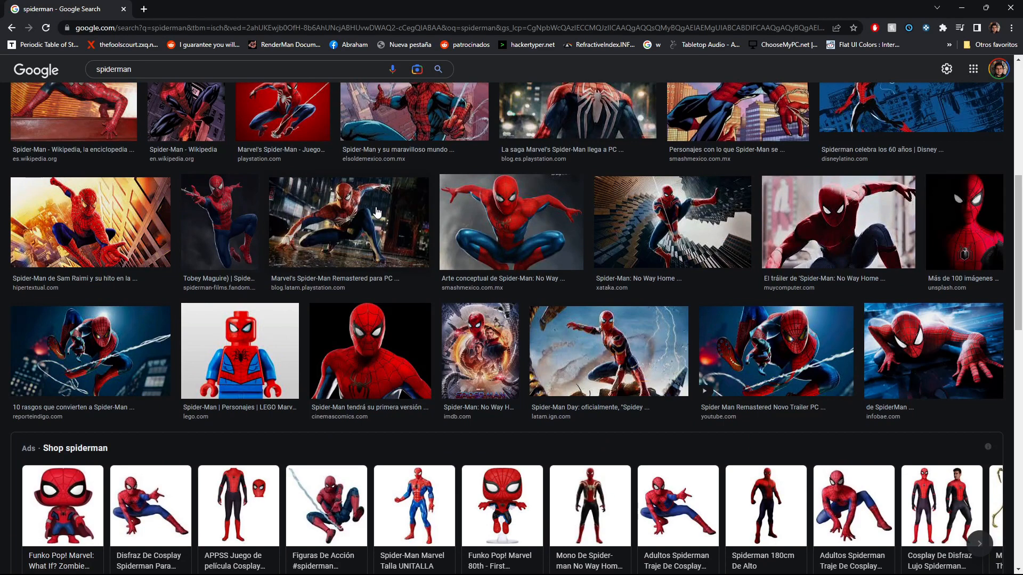
scroll(377, 212, down, 2)
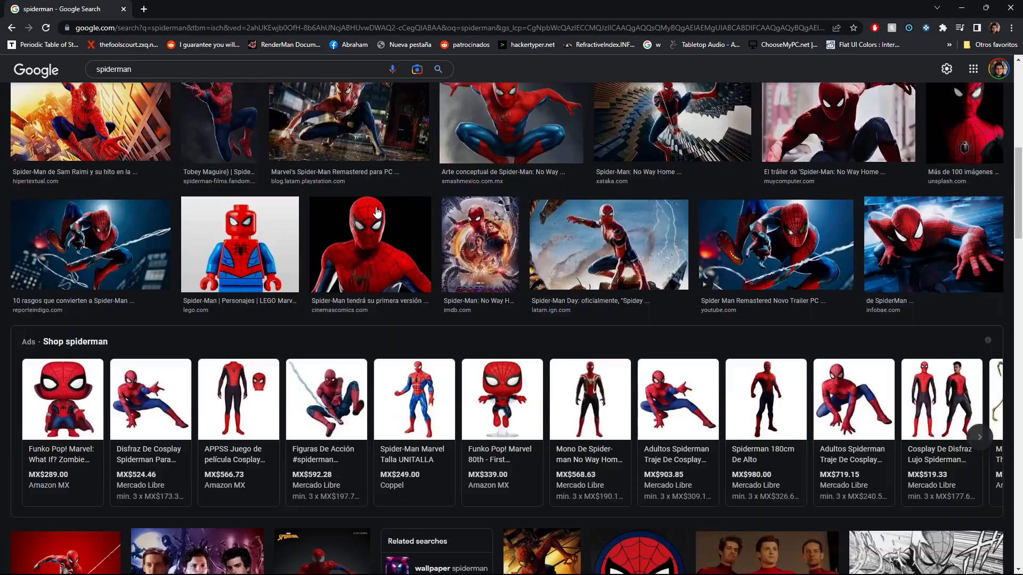
scroll(377, 212, up, 9)
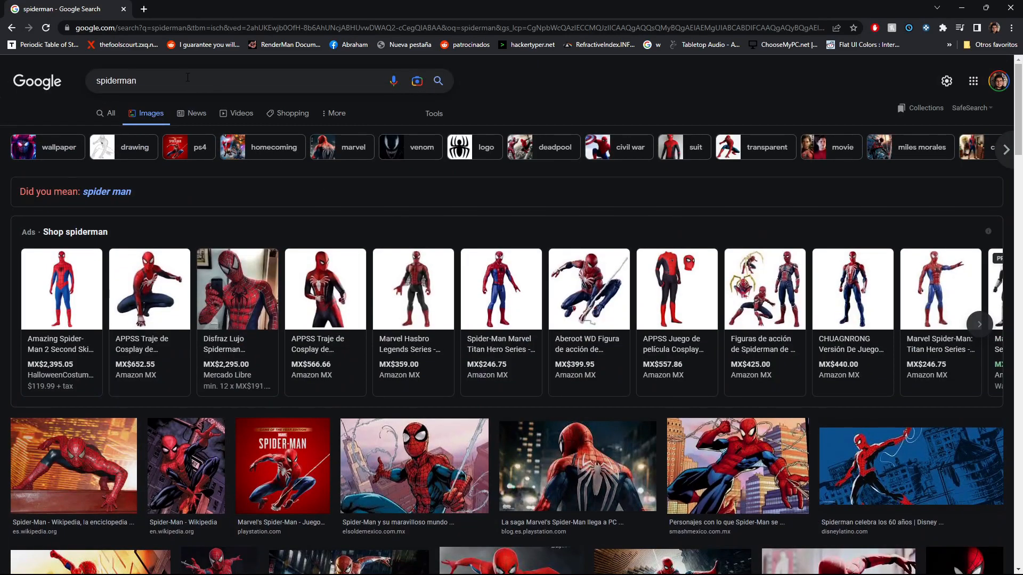
- Search images for "dwarf", open one result, and return to ZBrush
double_click(188, 77)
text(dwarf)
key(Return)
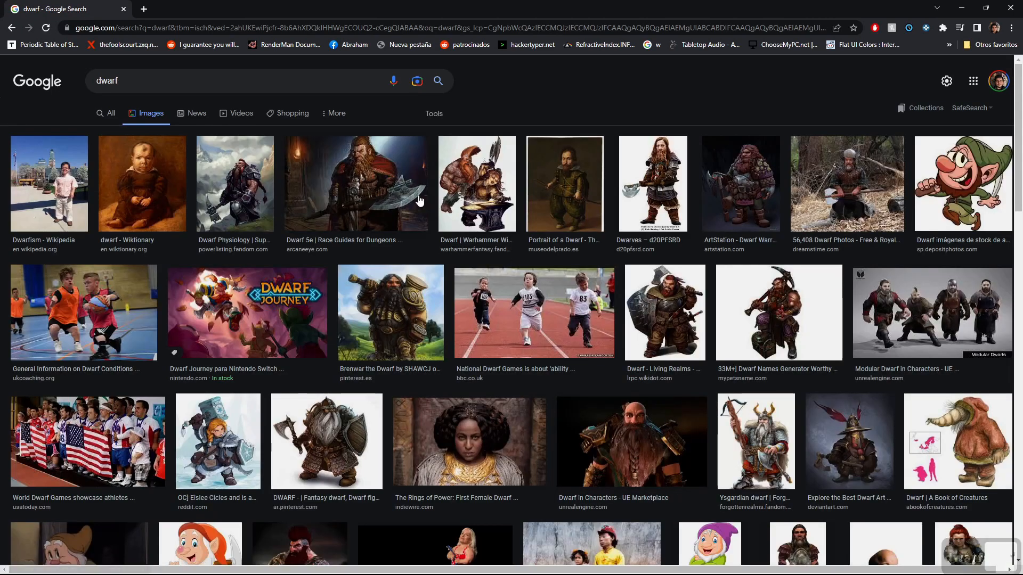
click(380, 190)
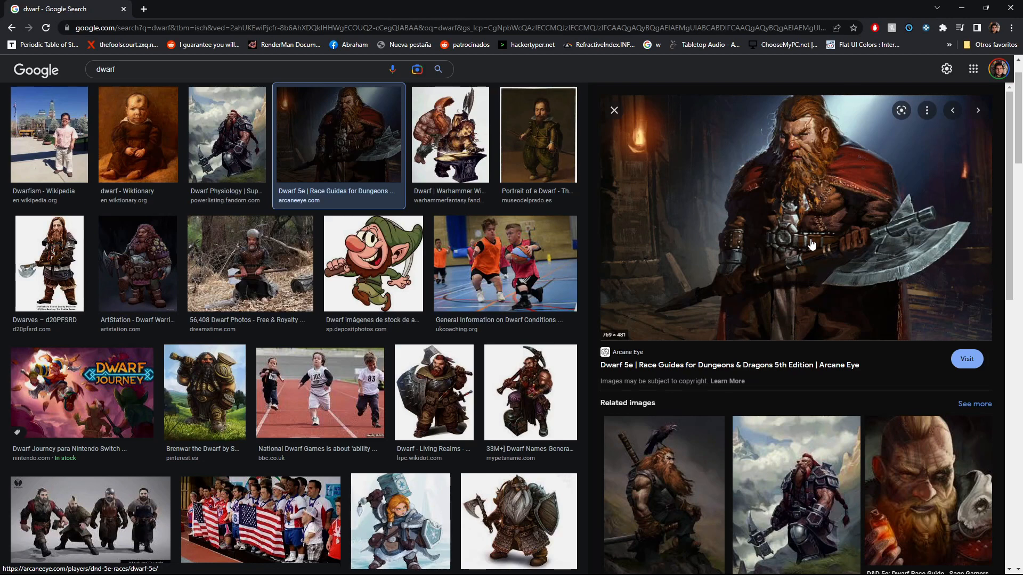
scroll(811, 245, down, 3)
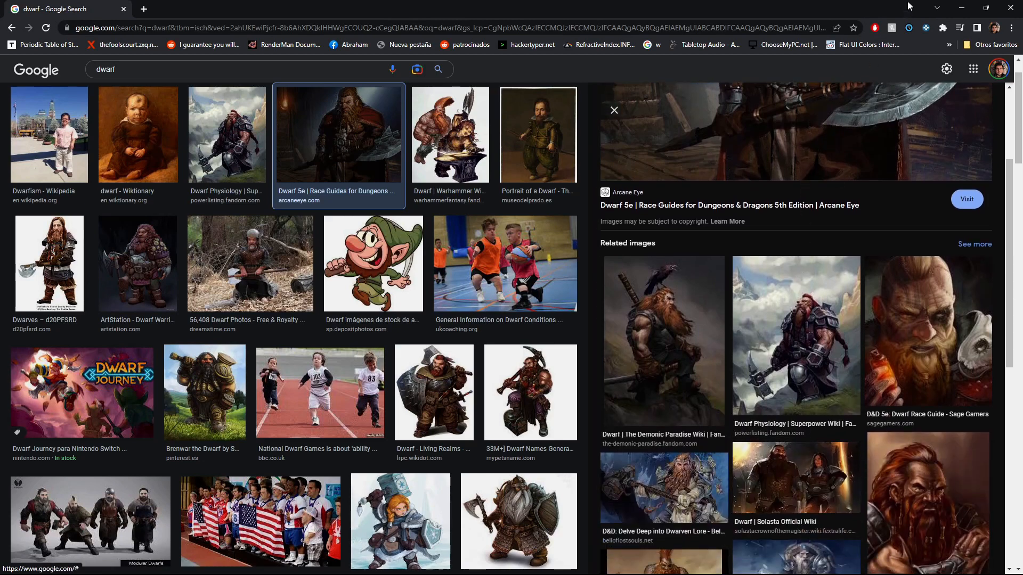
click(961, 7)
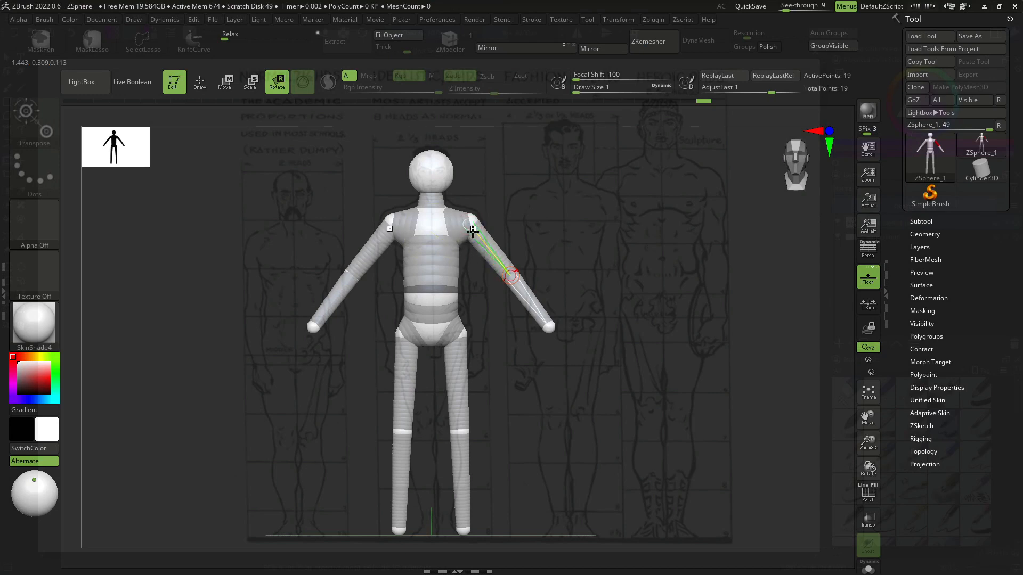
- Adjust the arms' angle at the shoulders, checking the pose from the side view
drag(472, 231, 487, 237)
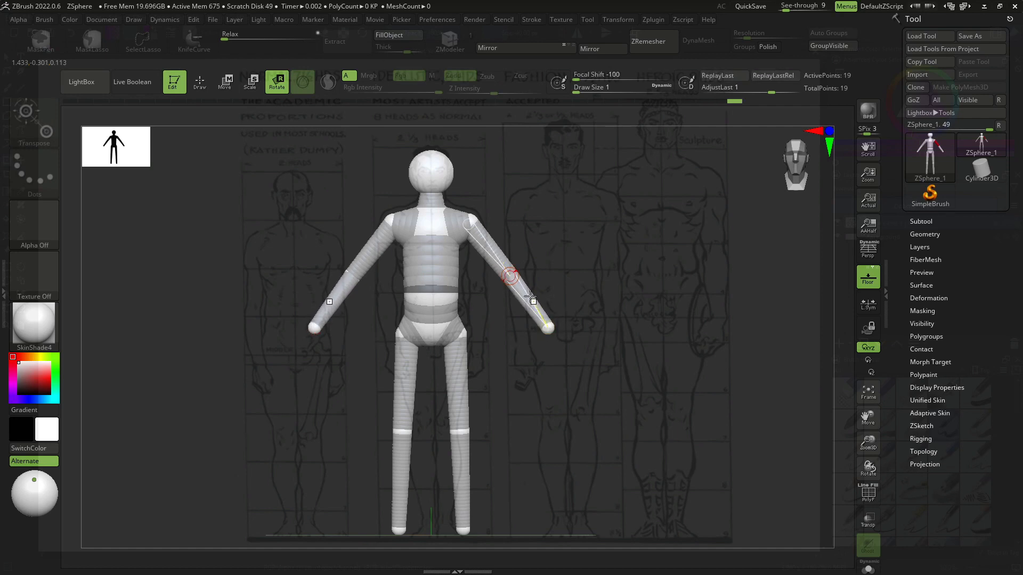
drag(529, 295, 531, 289)
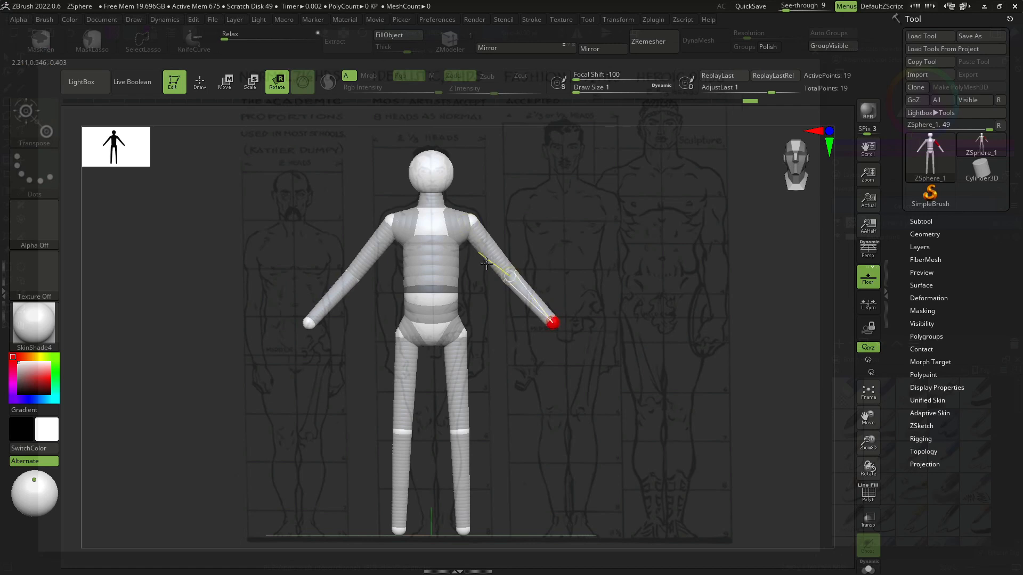
drag(596, 354, 587, 255)
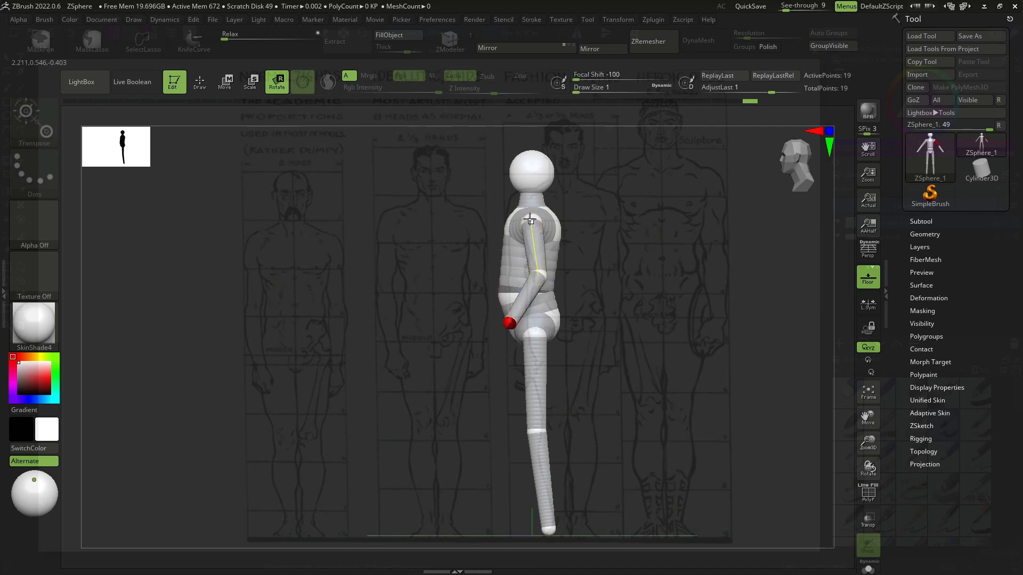
drag(530, 221, 531, 254)
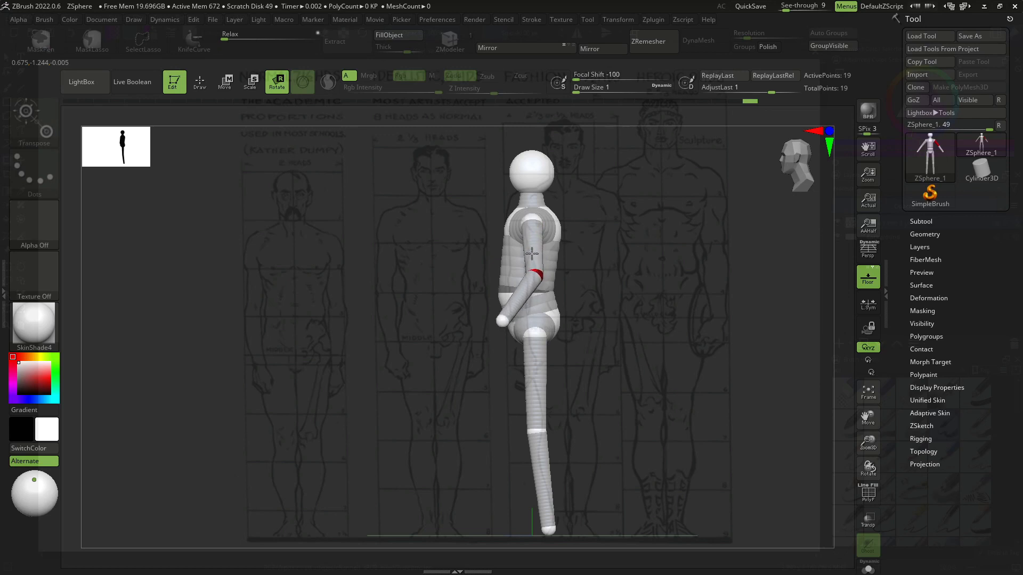
shift+drag(599, 282, 621, 277)
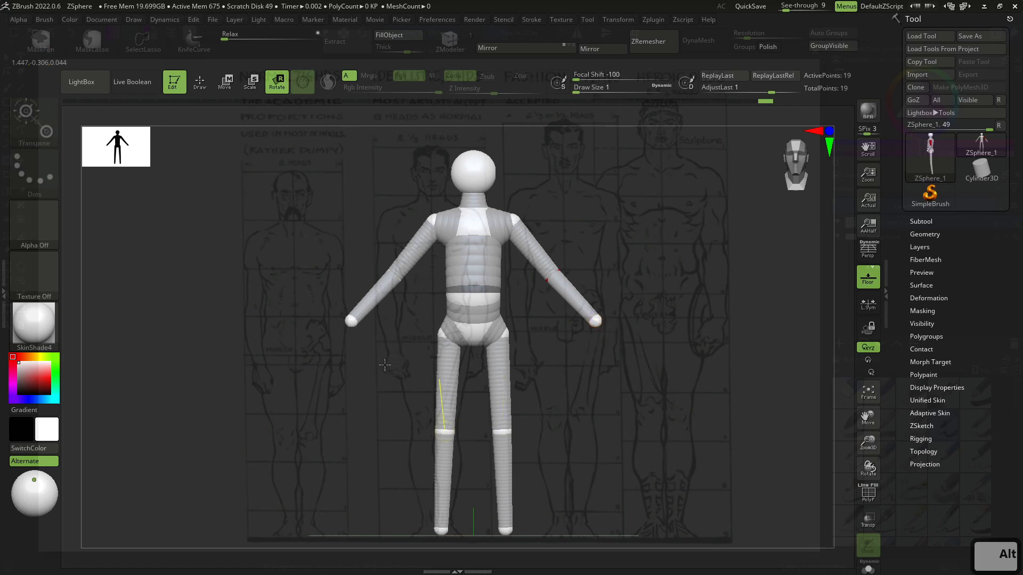
- Try to add a foot ZSphere at the ankle and pull it forward, then undo it
mouse_move(396, 349)
alt+mouse_down()
mouse_move(354, 364)
mouse_move(420, 369)
mouse_move(409, 348)
alt+mouse_up()
drag(409, 348, 357, 341)
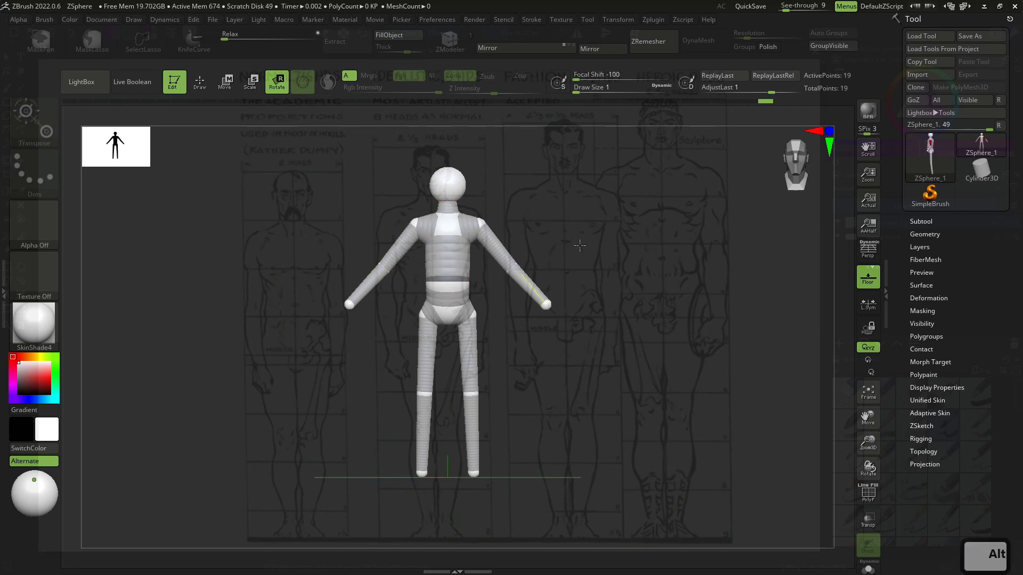
alt+drag(580, 248, 594, 189)
drag(592, 334, 612, 337)
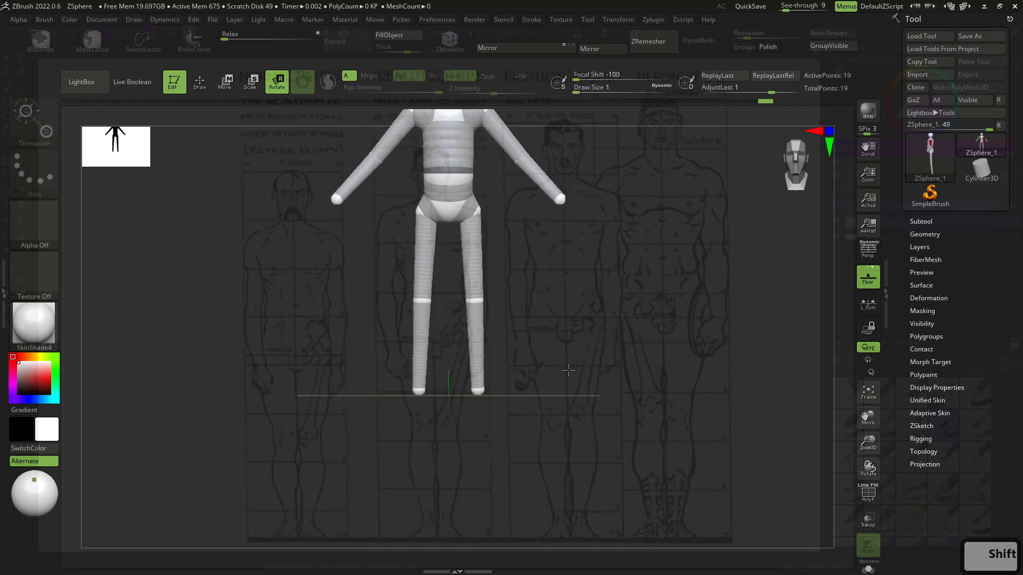
alt+drag(569, 369, 517, 369)
key(q)
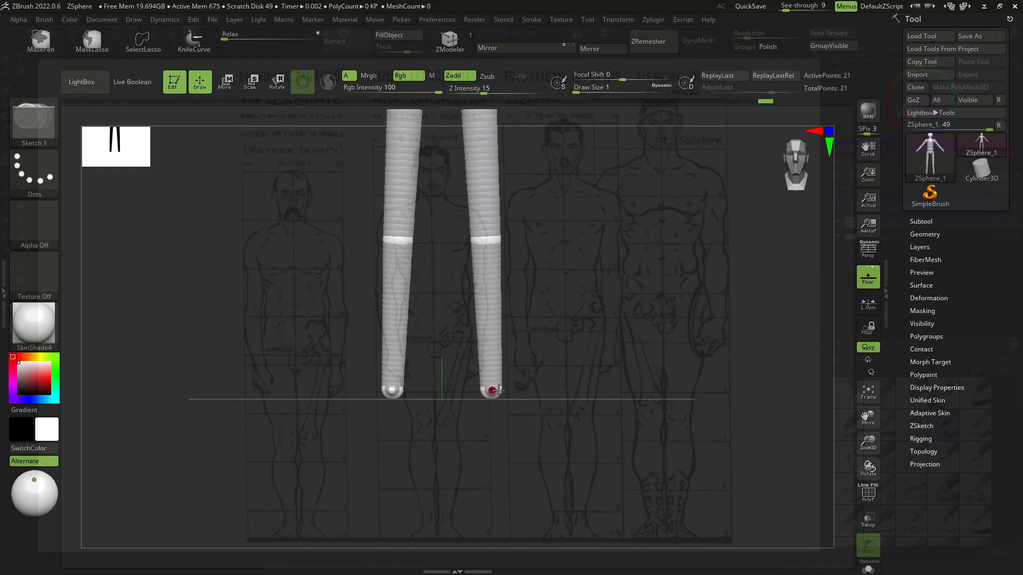
key(w)
drag(491, 390, 418, 389)
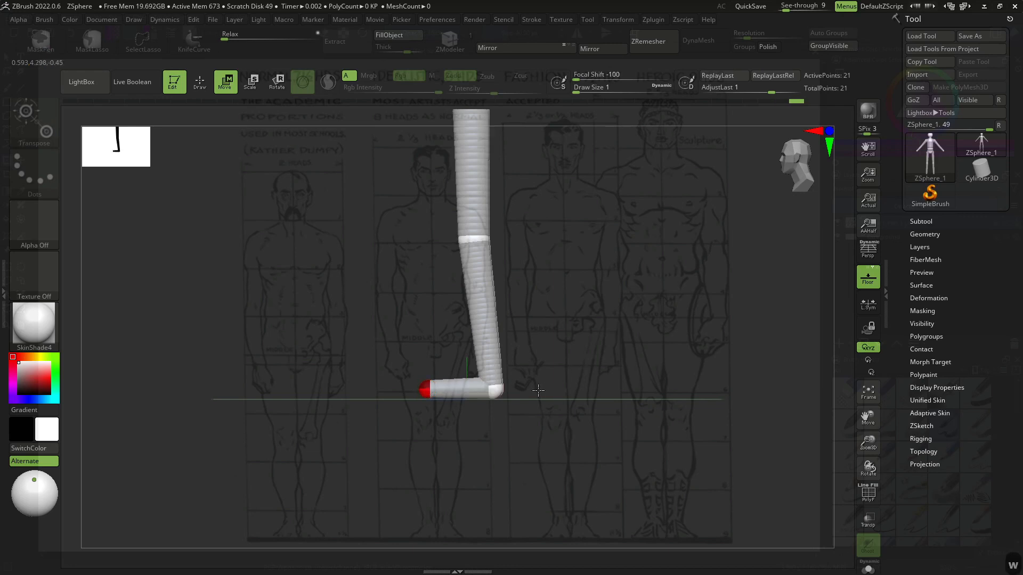
key(ctrl+z)
key(ctrl+z)
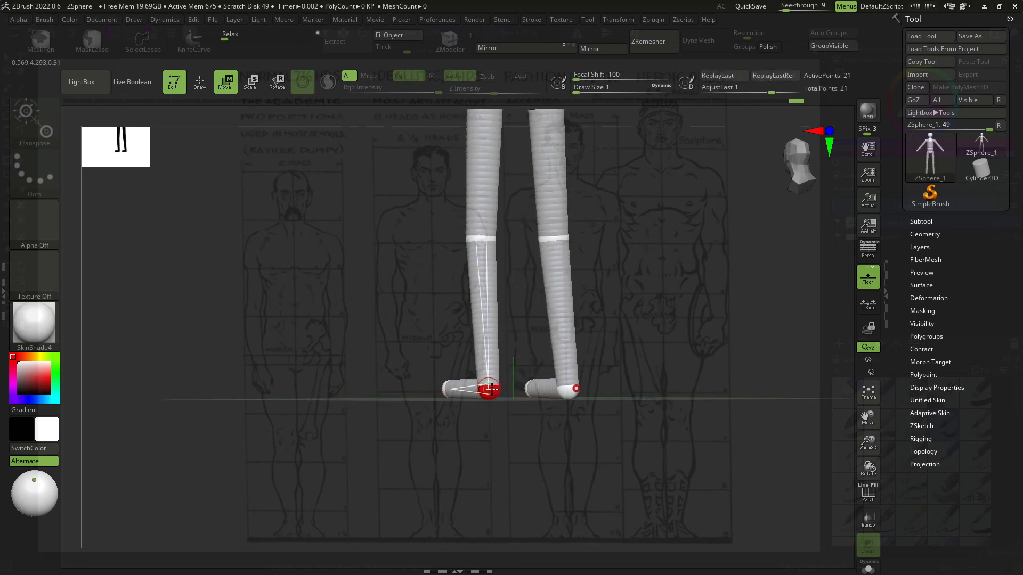
- Try again to drag the foot ZSphere forward from the ankle, undoing the attempts
mouse_move(525, 391)
shift+mouse_down()
mouse_move(544, 392)
mouse_move(482, 390)
mouse_move(574, 395)
shift+mouse_up()
key(ctrl+z)
key(w)
key(ctrl+z)
key(w)
key(q)
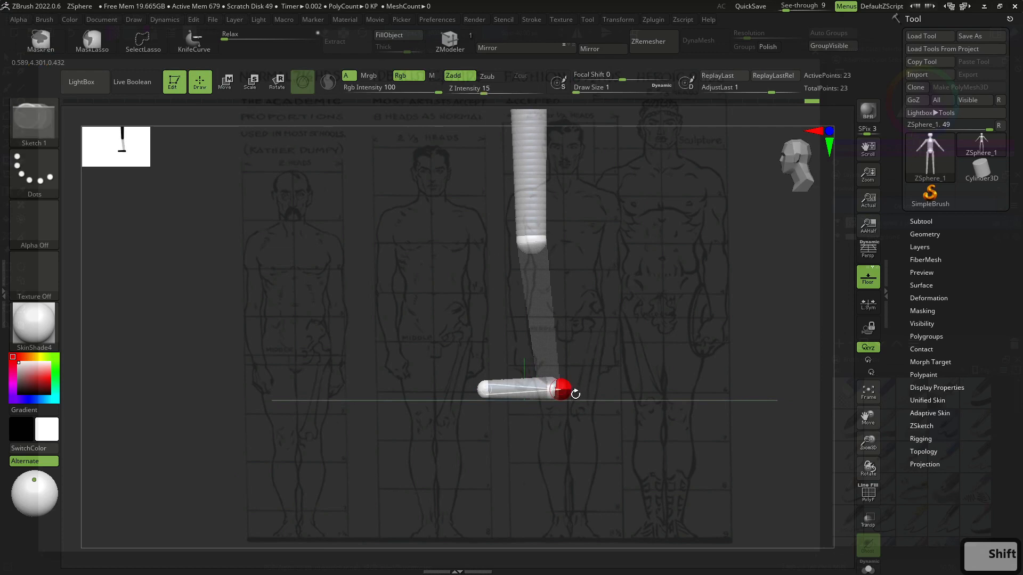
key(w)
key(ctrl+z)
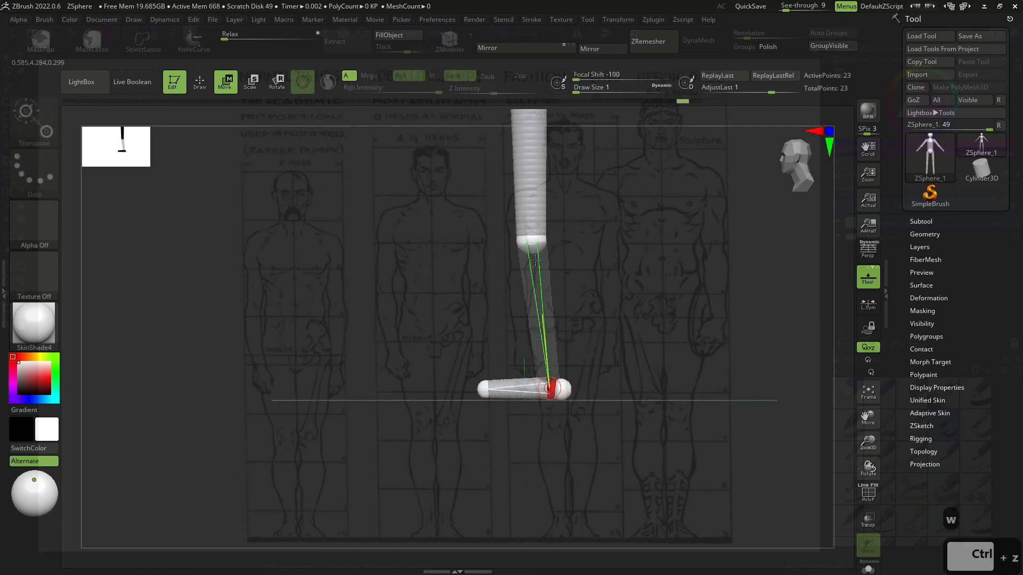
key(ctrl+z)
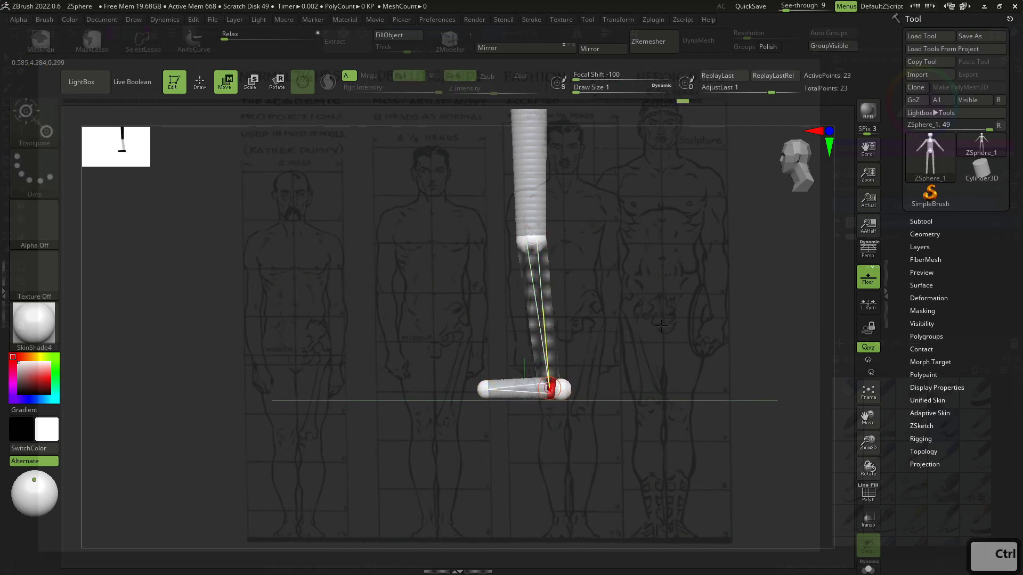
- Try drawing a new foot ZSphere at the ankle from the front view, then undo it
shift+drag(718, 379, 593, 392)
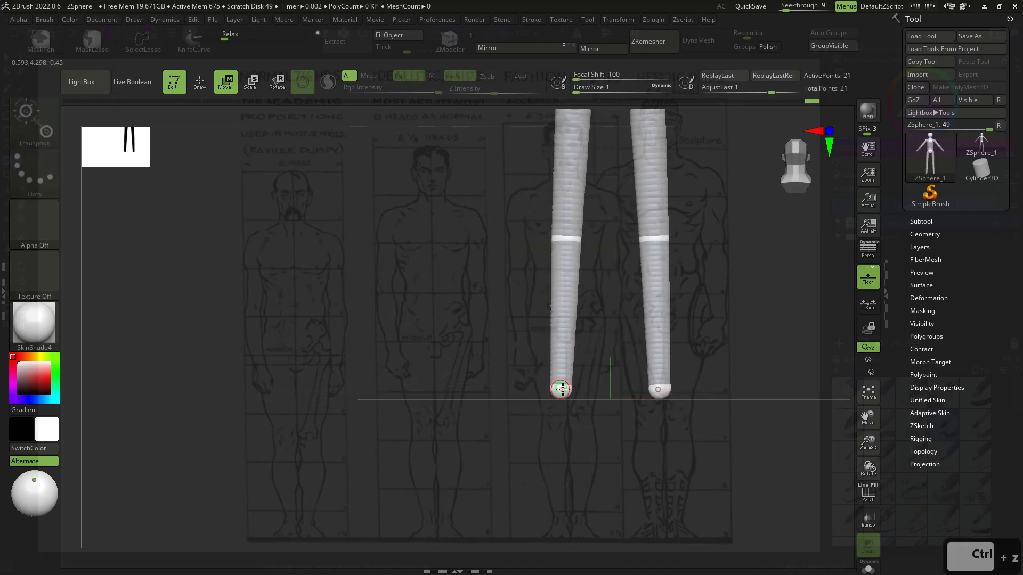
key(ctrl+z)
key(w)
key(q)
drag(564, 390, 630, 392)
key(w)
key(ctrl+z)
key(ctrl+z)
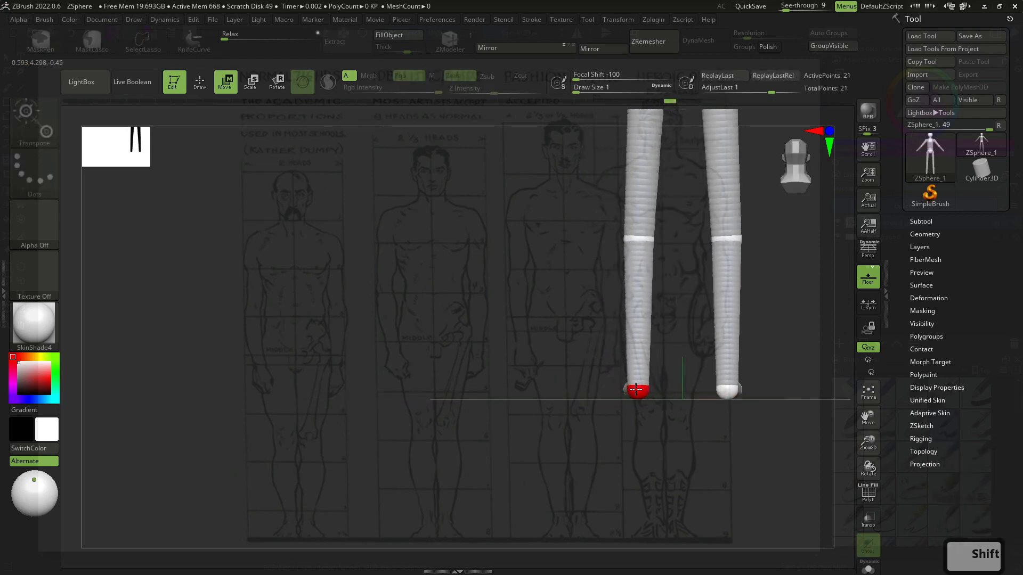
- Add a ZSphere at each ankle for the feet
key(q)
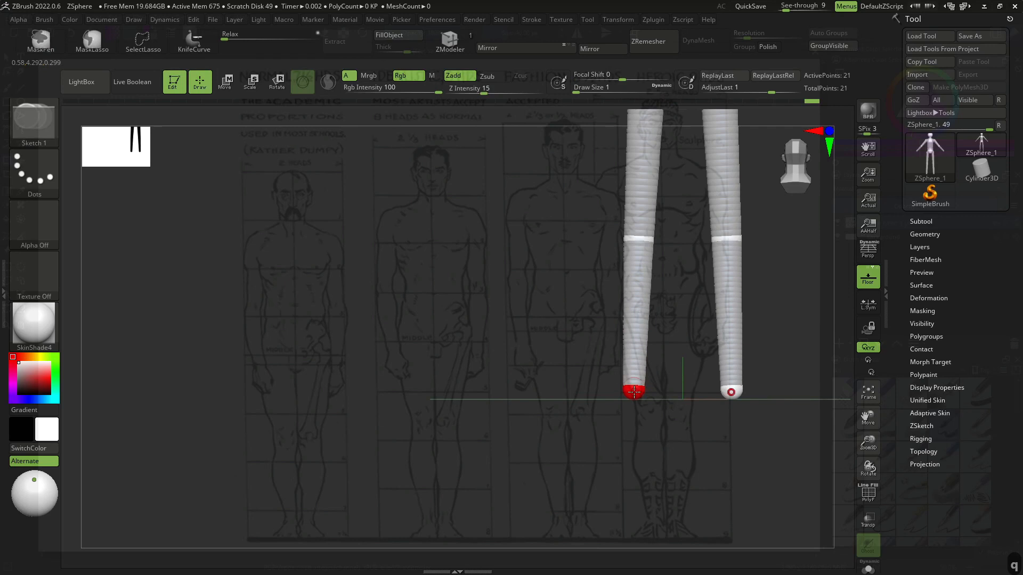
mouse_move(635, 392)
mouse_down()
mouse_move(686, 413)
mouse_move(654, 392)
mouse_up()
key(w)
drag(711, 360, 756, 357)
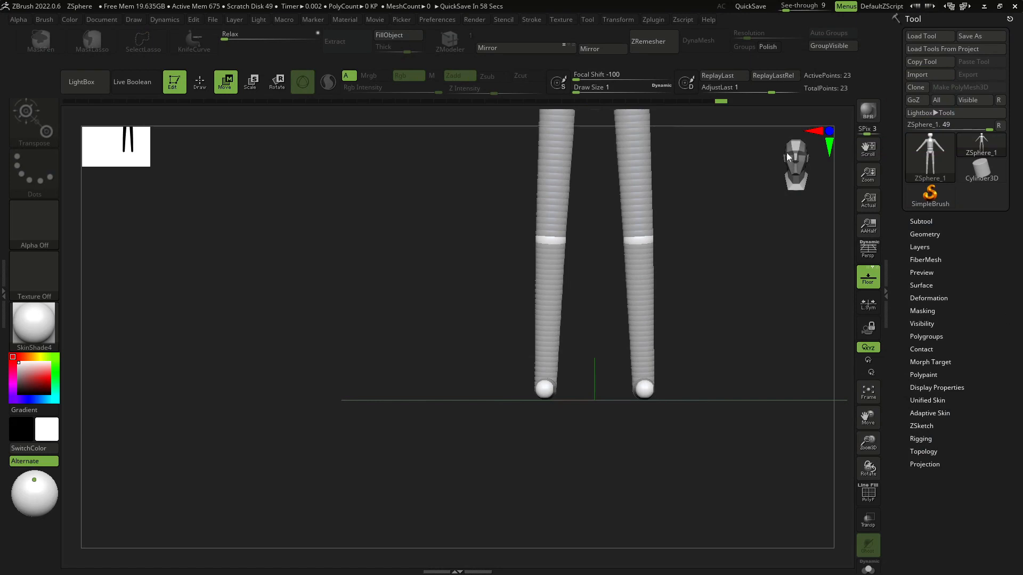
- Insert a new ZSphere midway along the thigh, mirrored on both legs
shift+drag(687, 274, 657, 346)
drag(671, 351, 719, 356)
alt+drag(719, 355, 581, 398)
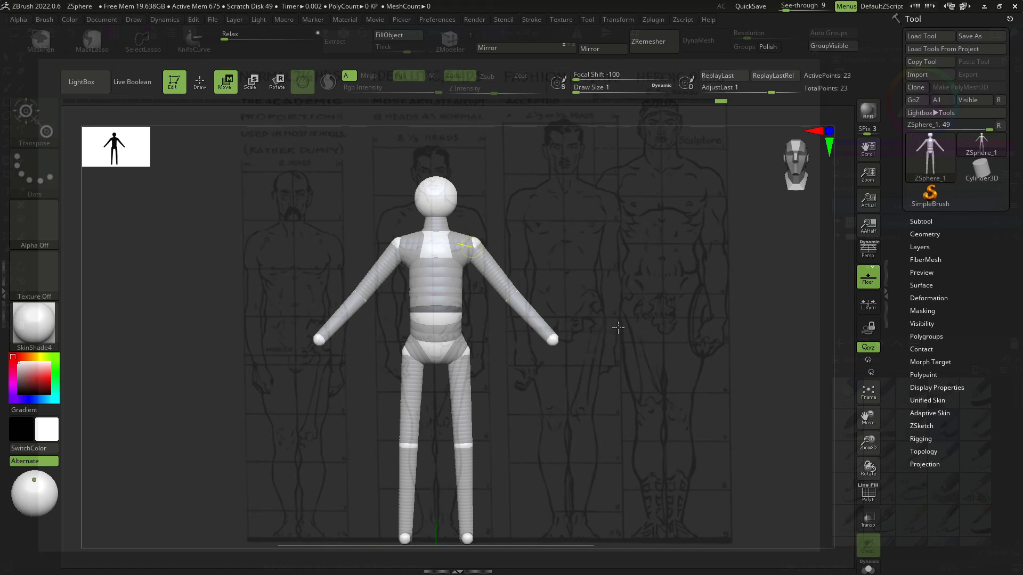
alt+drag(635, 336, 573, 372)
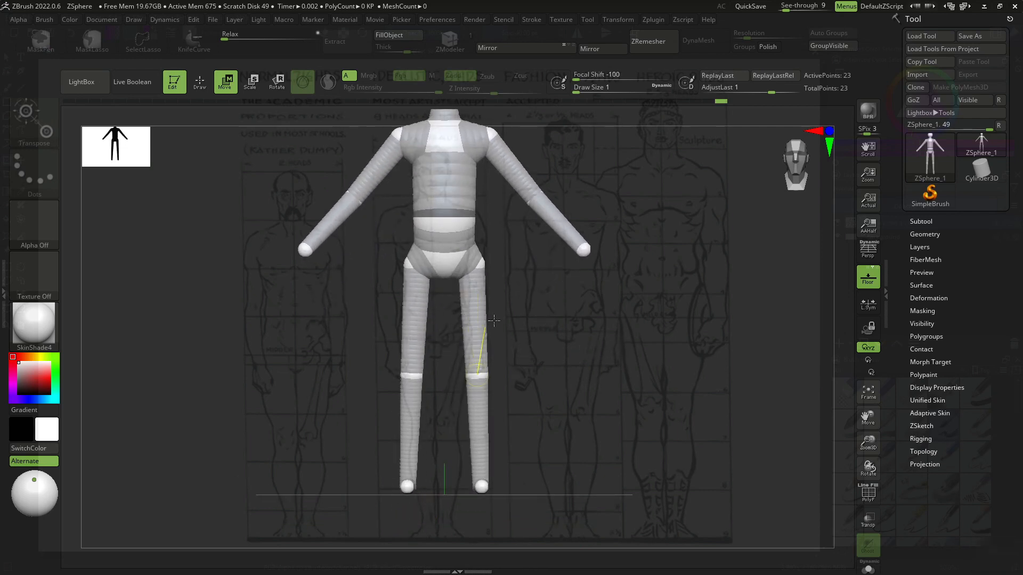
key(q)
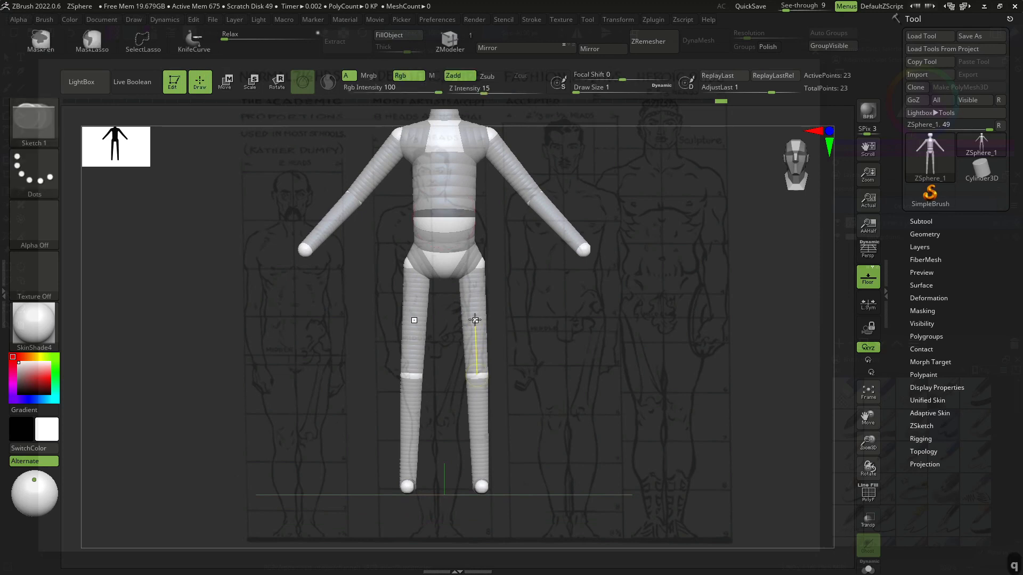
click(475, 320)
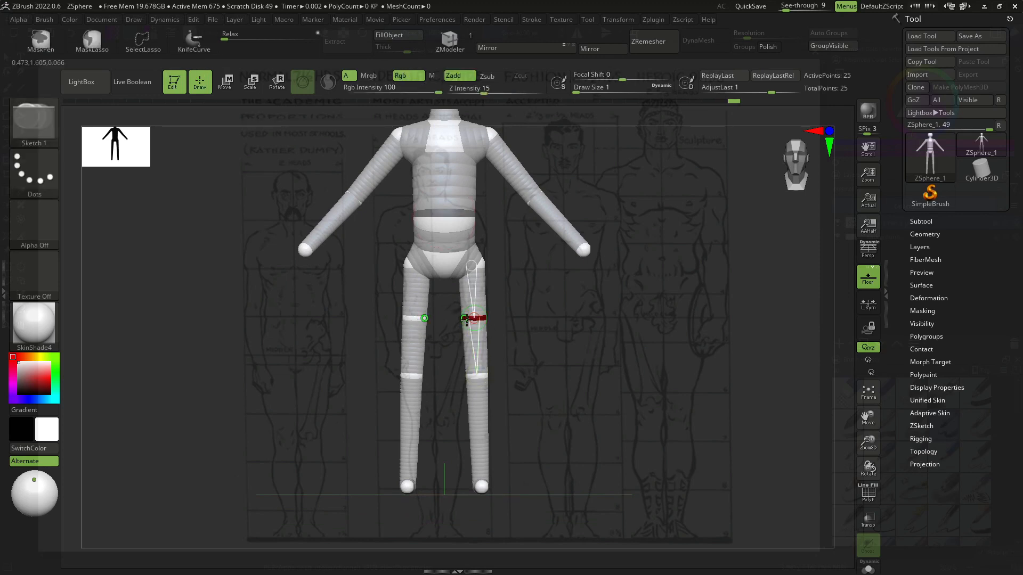
- Insert a ZSphere midway along the lower leg, mirrored on both legs
key(e)
drag(520, 359, 599, 459)
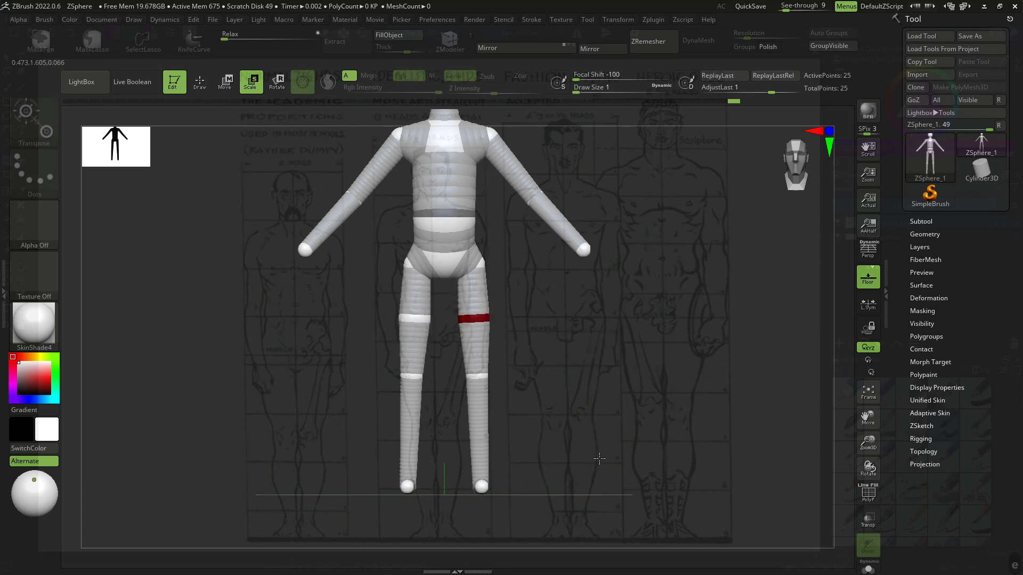
key(q)
click(477, 414)
- Move the new shin ZSphere slightly forward in the side view
key(e)
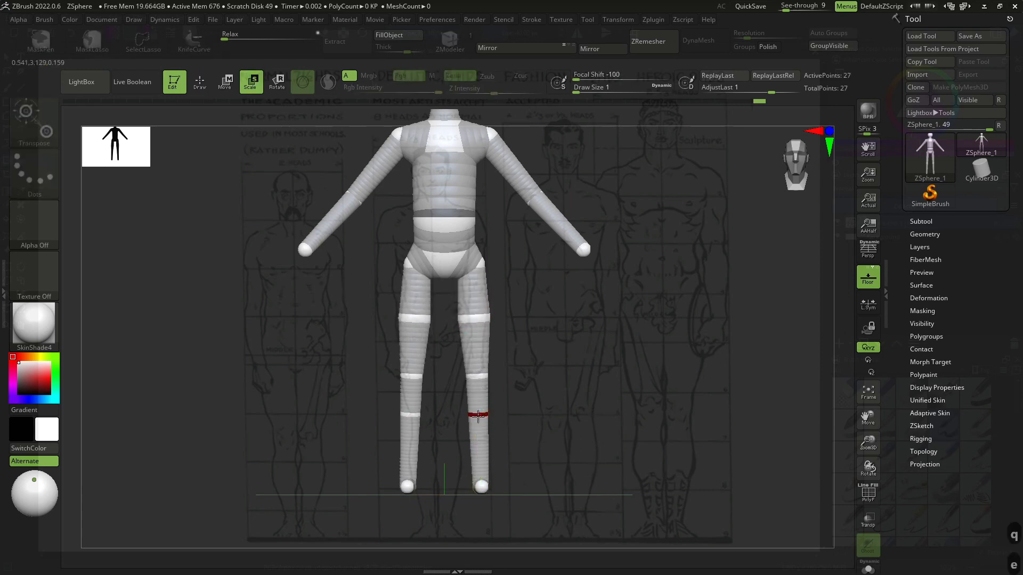
drag(607, 506, 523, 504)
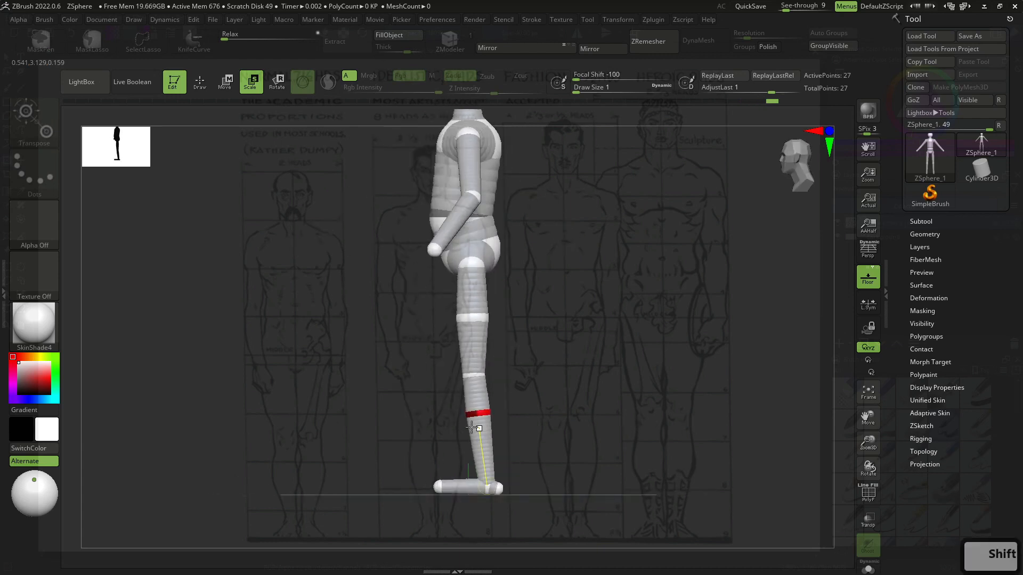
key(w)
key(ctrl+z)
key(w)
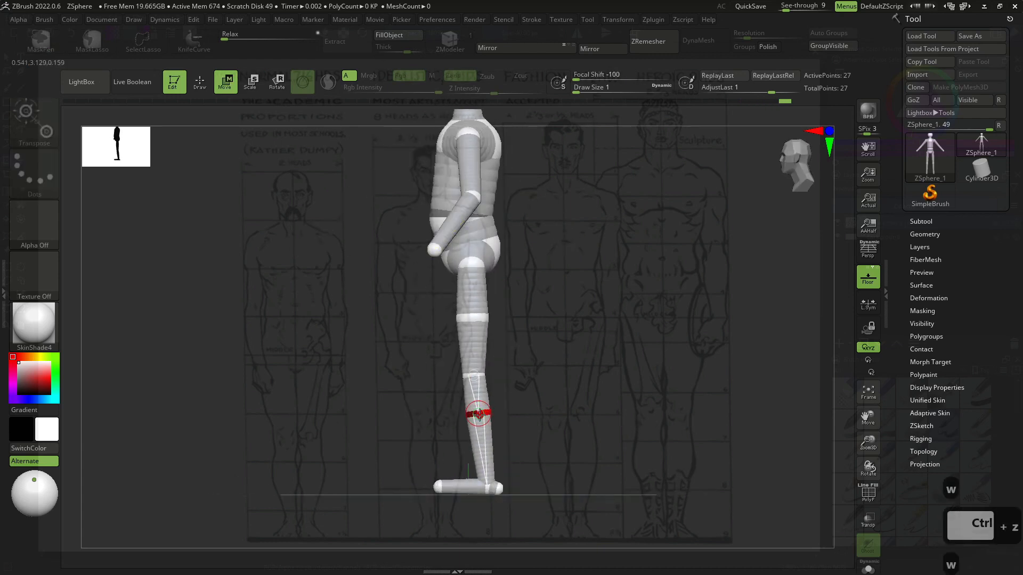
drag(478, 414, 487, 414)
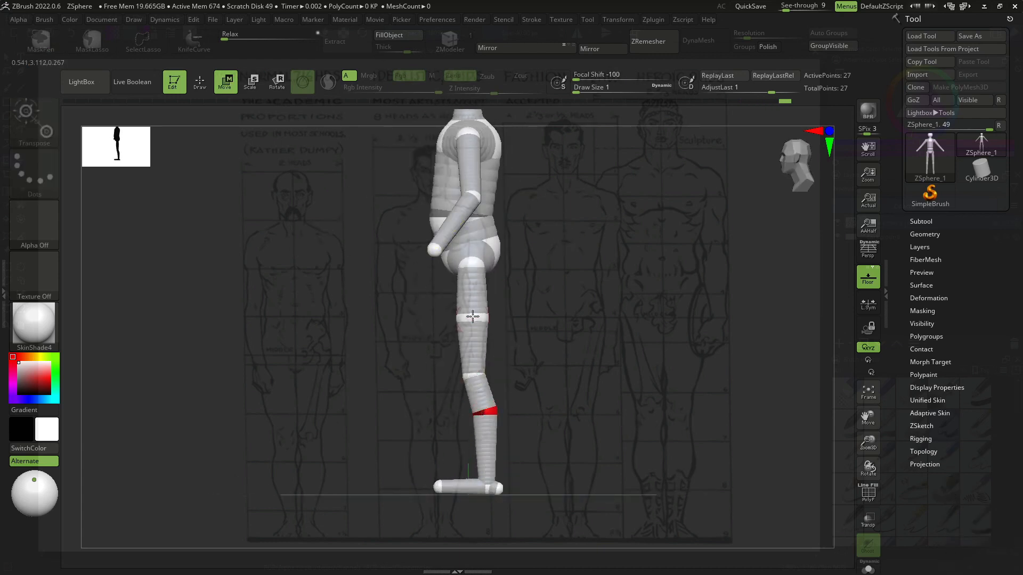
- Nudge the mid-thigh ZSphere slightly backward to shape the leg's profile
drag(473, 317, 467, 317)
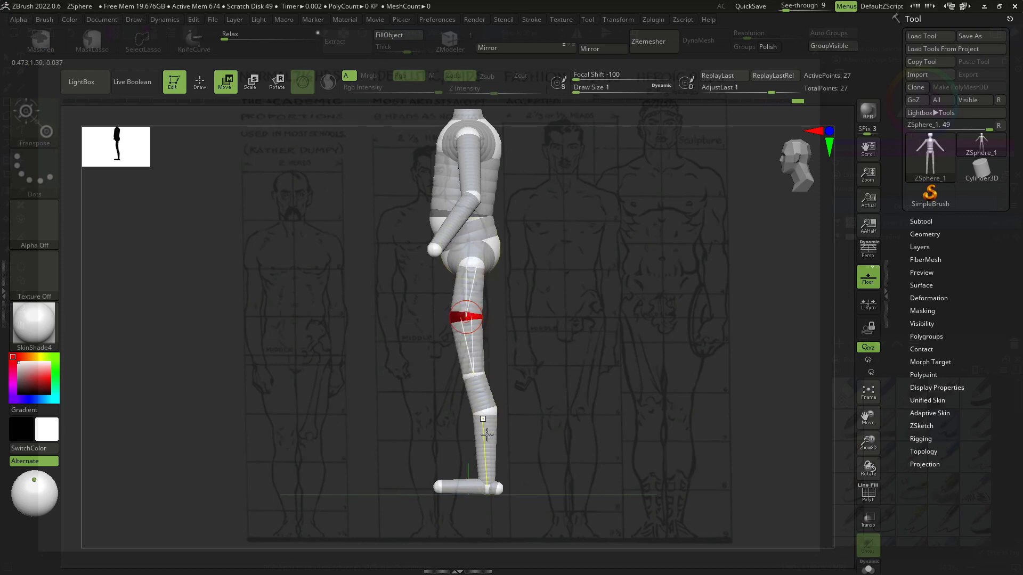
alt+drag(503, 408, 520, 468)
drag(508, 243, 497, 275)
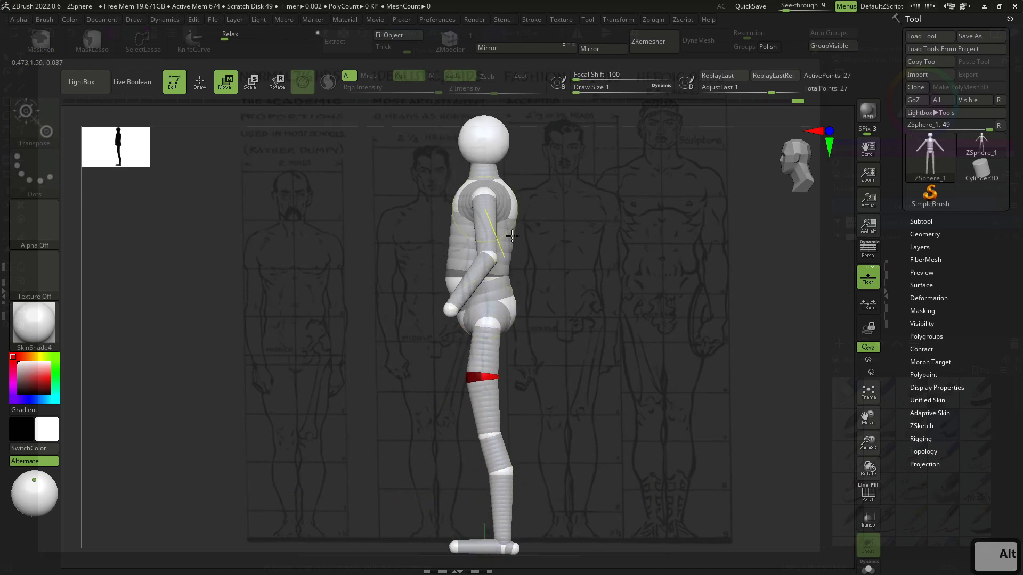
- Insert a ZSphere in the upper torso from the side view and reposition it
key(q)
click(463, 230)
key(w)
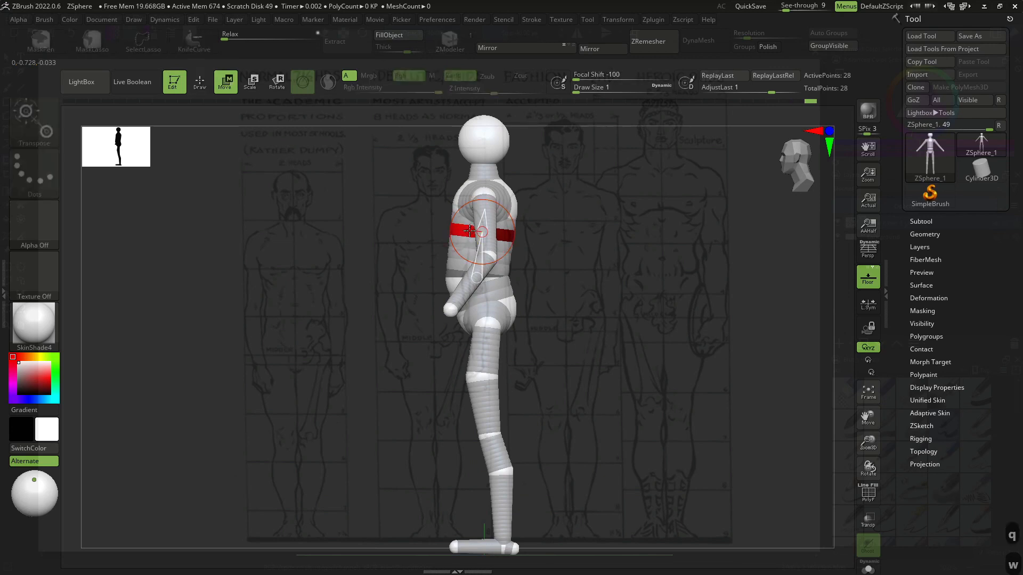
drag(464, 233, 469, 230)
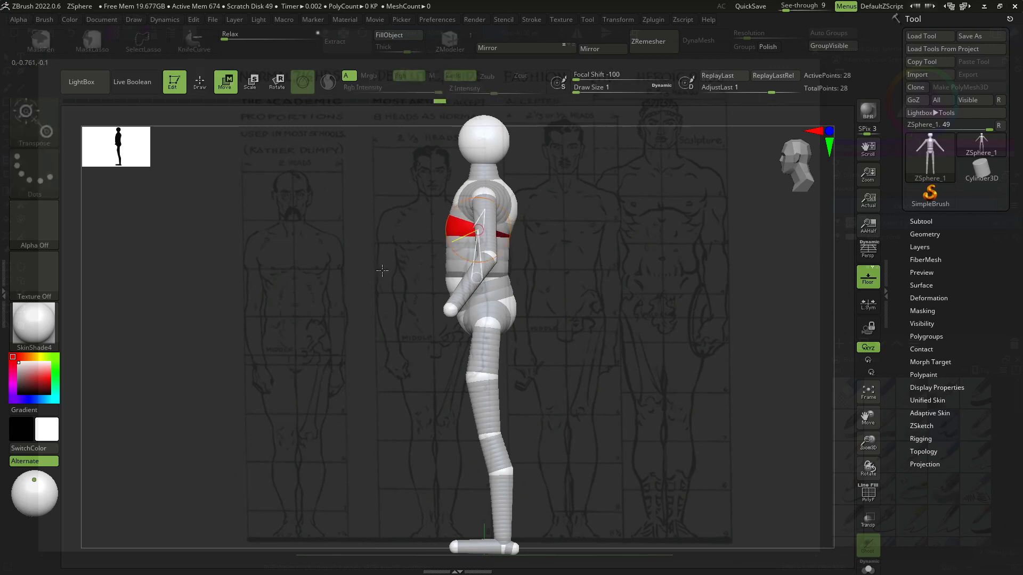
shift+right_drag(460, 246, 504, 253)
- Nudge the shoulder ZSphere slightly in the front view
mouse_move(672, 216)
shift+mouse_down()
mouse_move(620, 213)
mouse_move(663, 214)
shift+mouse_up()
key(w)
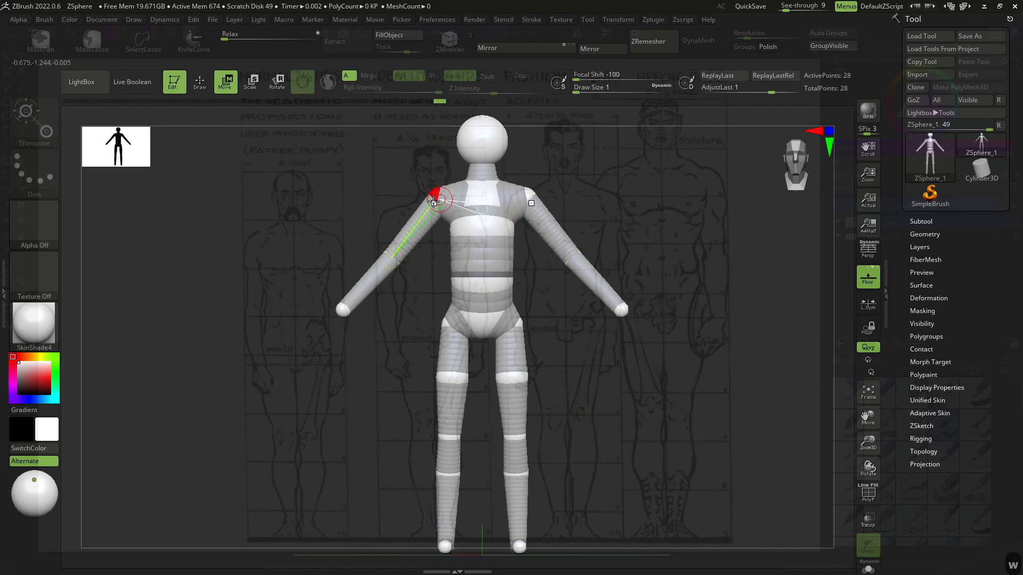
key(w)
drag(440, 201, 438, 203)
drag(587, 187, 609, 211)
- Toggle the skin preview to check the armature's mesh from an angle
key(a)
mouse_move(671, 268)
mouse_down()
mouse_move(705, 271)
mouse_move(668, 278)
mouse_up()
key(a)
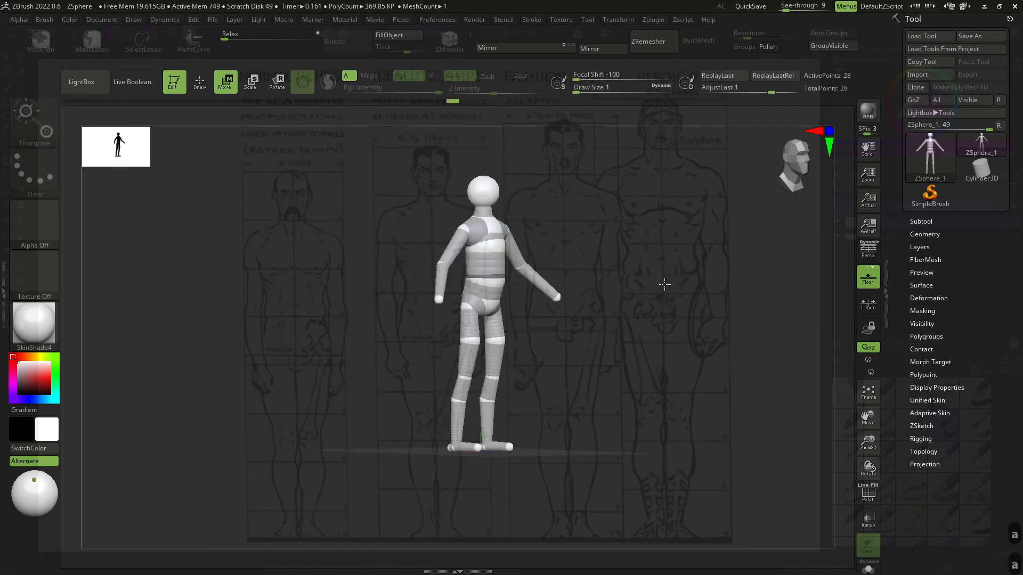
mouse_move(640, 309)
mouse_down()
mouse_move(559, 285)
mouse_move(639, 298)
mouse_up()
- Set See-through to 0 and orbit around the armature, toggling the skin preview to inspect it
drag(786, 5, 775, 6)
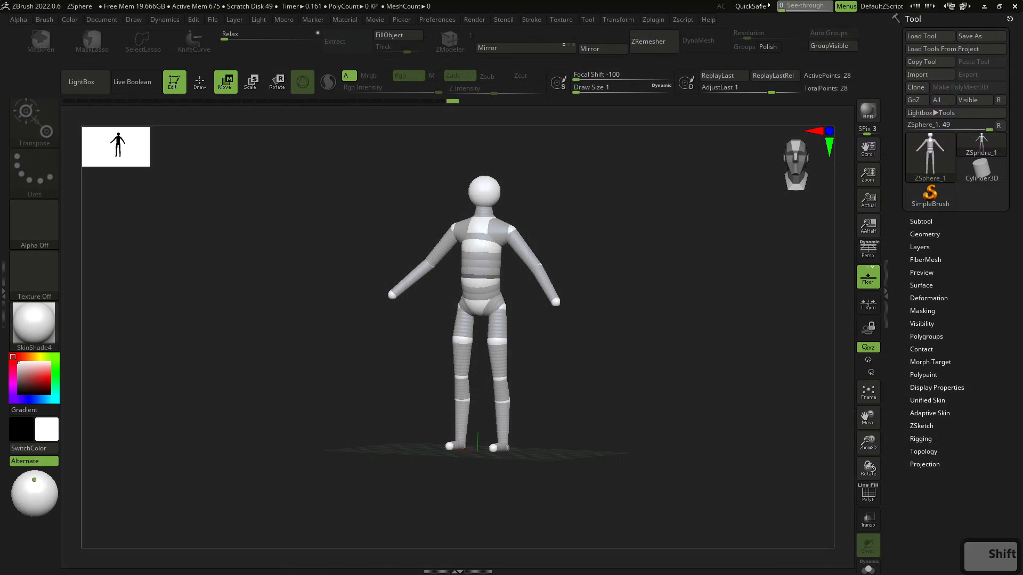
drag(610, 240, 584, 277)
drag(605, 320, 619, 299)
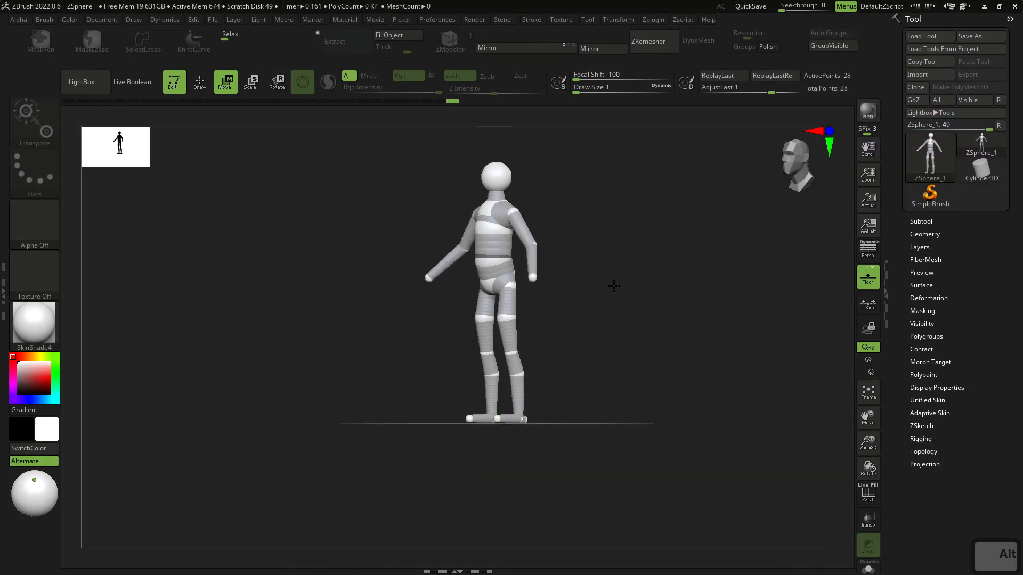
shift+drag(601, 286, 649, 302)
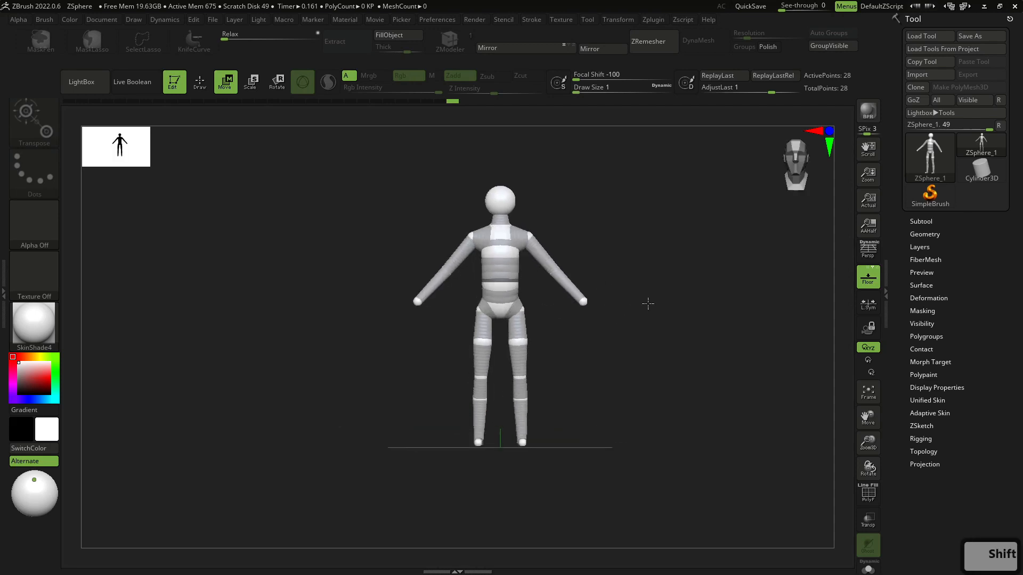
key(a)
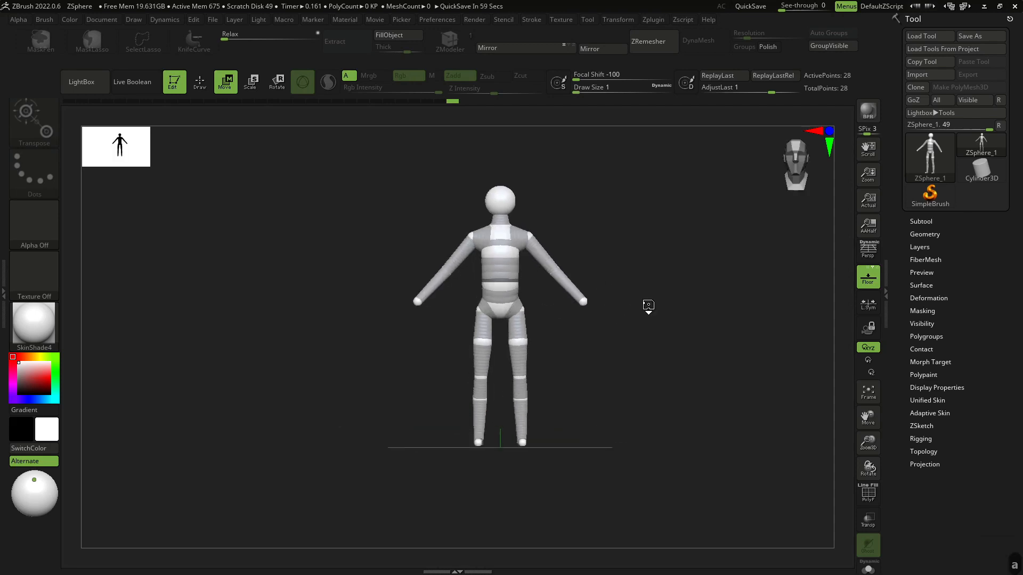
drag(629, 353, 730, 368)
drag(730, 368, 650, 360)
shift+drag(703, 340, 655, 361)
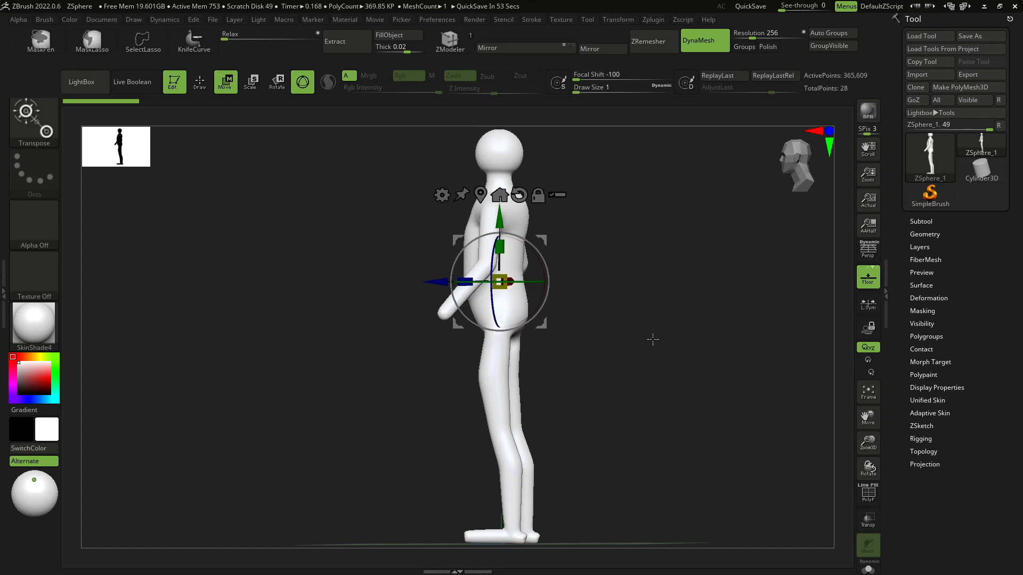
- Open the Adaptive Skin settings and toggle Preview to inspect the skinned mesh from front and side
click(937, 413)
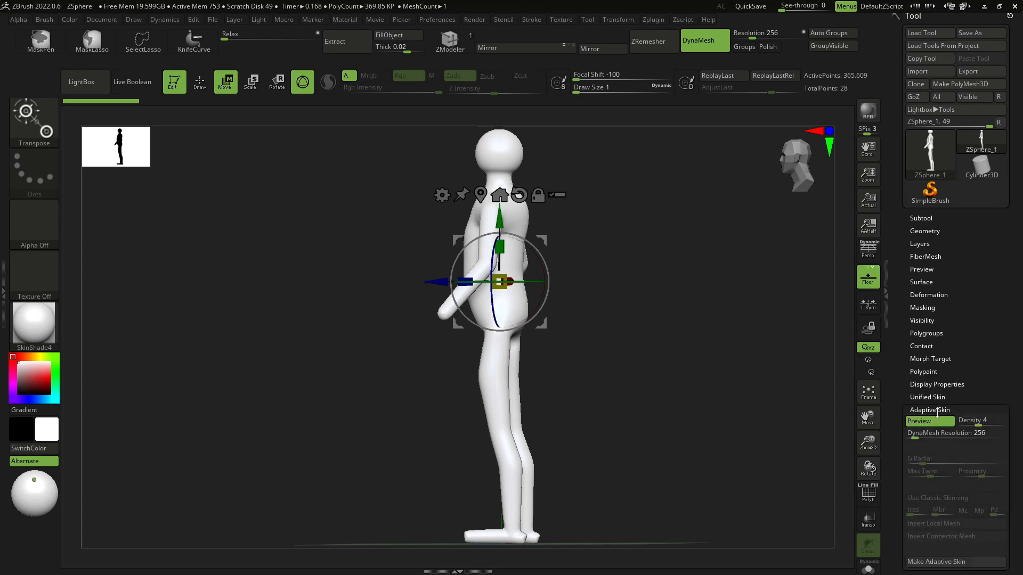
click(931, 426)
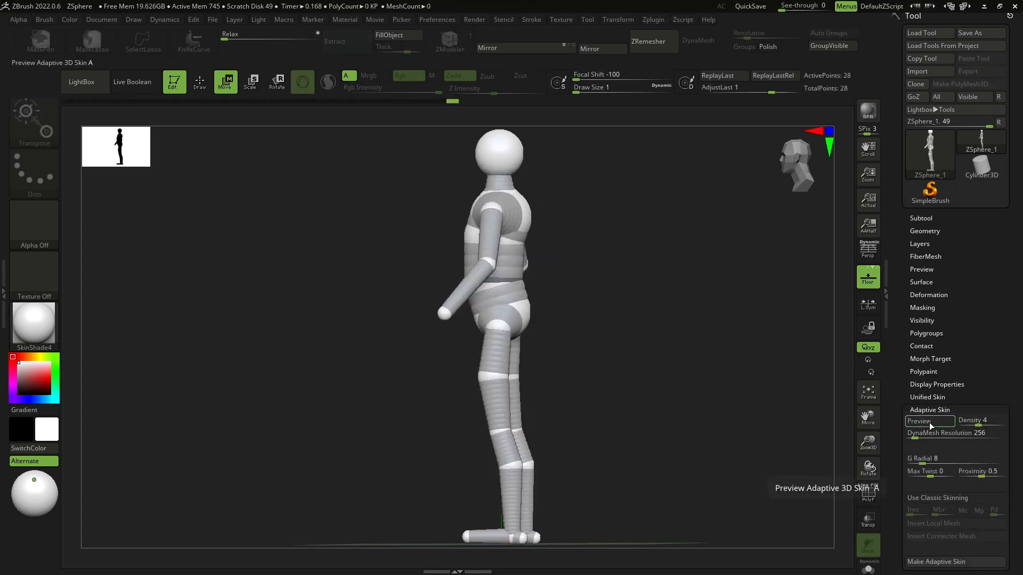
click(930, 426)
shift+drag(668, 394, 680, 372)
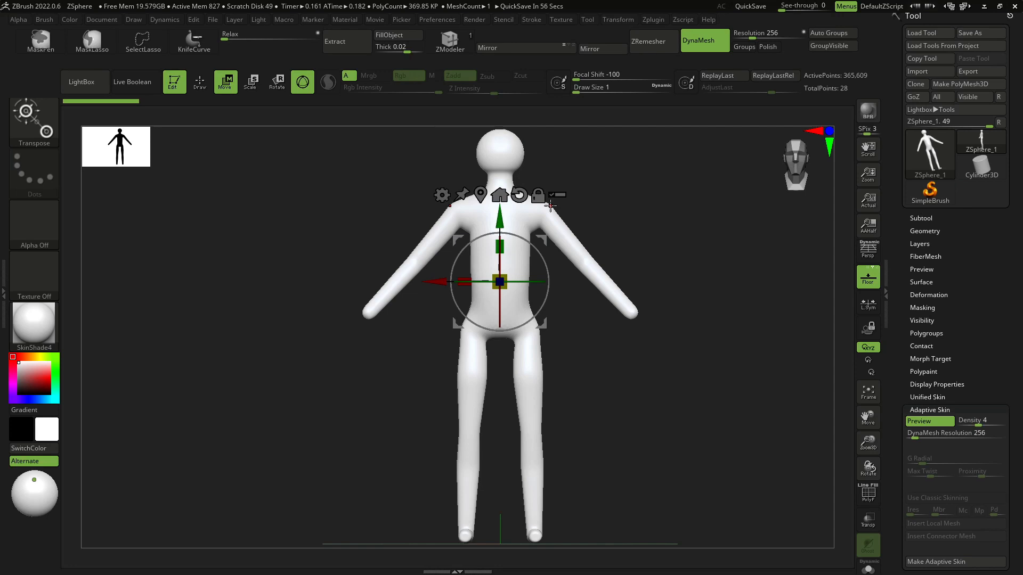
shift+drag(592, 407, 626, 397)
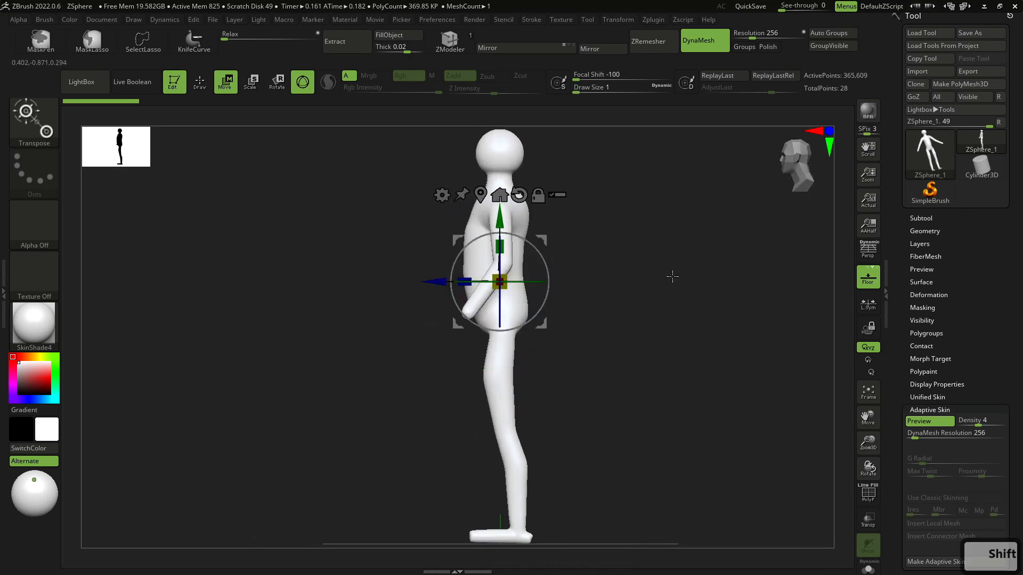
mouse_move(673, 276)
shift+mouse_down()
mouse_move(678, 327)
mouse_move(702, 293)
mouse_move(669, 283)
mouse_move(664, 297)
mouse_move(612, 320)
shift+mouse_up()
key(q)
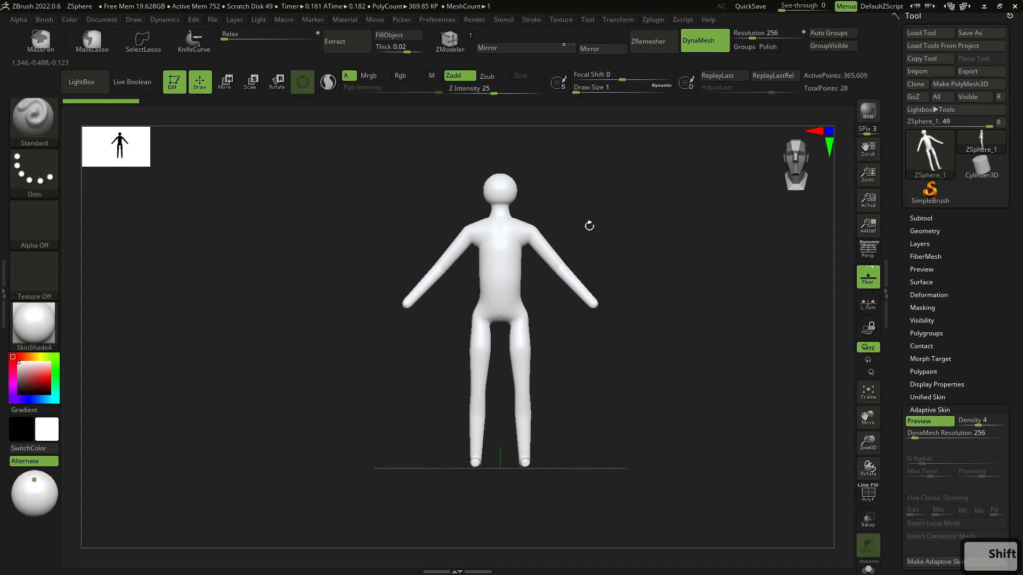
click(946, 421)
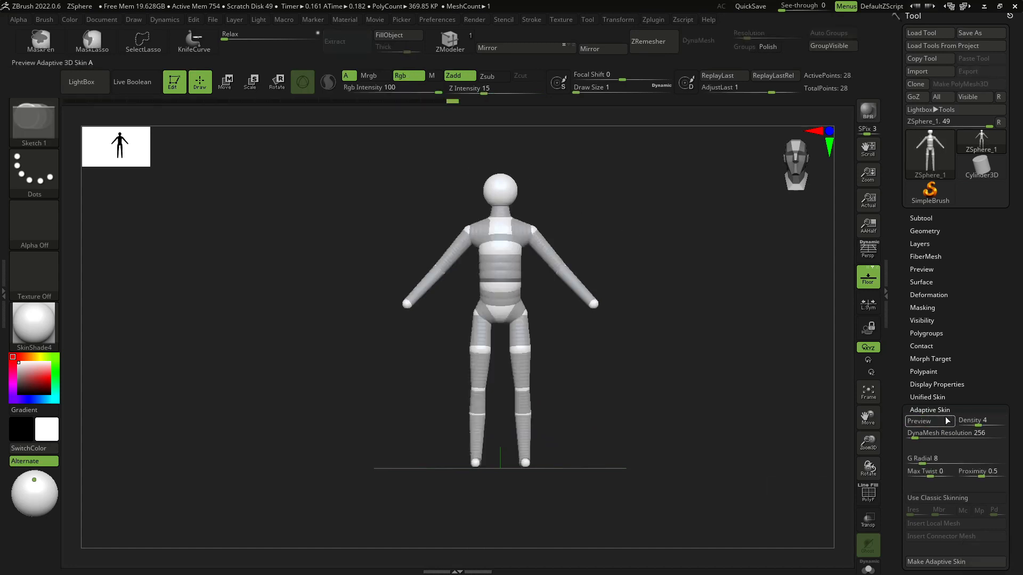
- Make an adaptive skin mesh from the ZSphere armature
scroll(947, 422, down, 4)
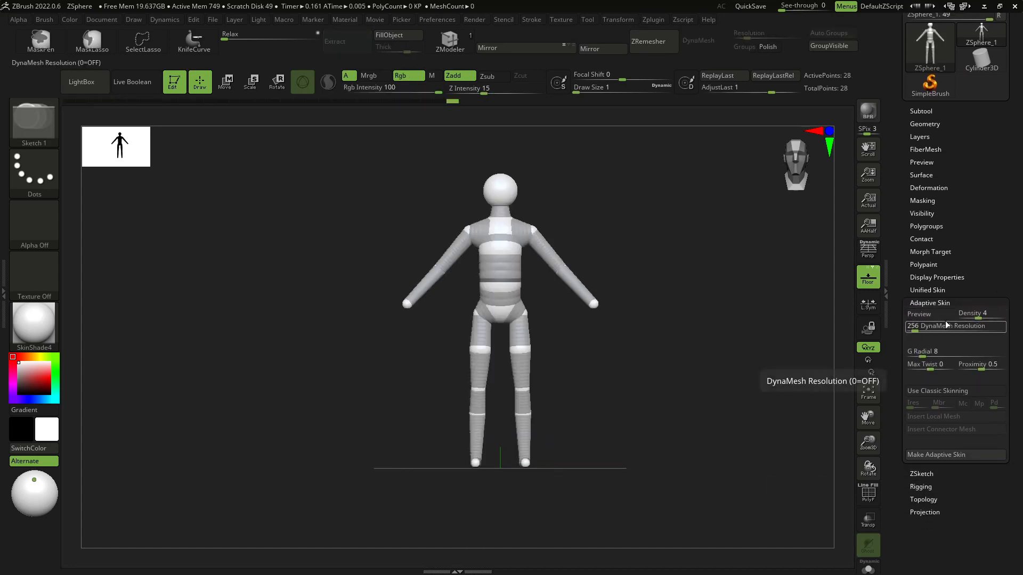
click(950, 456)
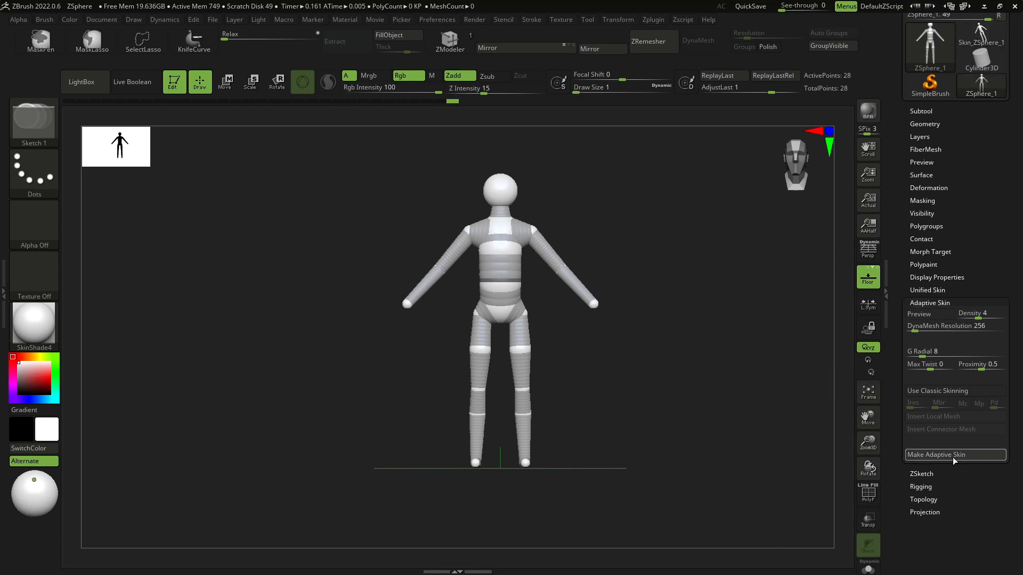
drag(965, 209, 998, 279)
- Switch to the Skin_ZSphere_1 tool, view its subtools, then switch back to the ZSphere_1 armature
mouse_move(980, 100)
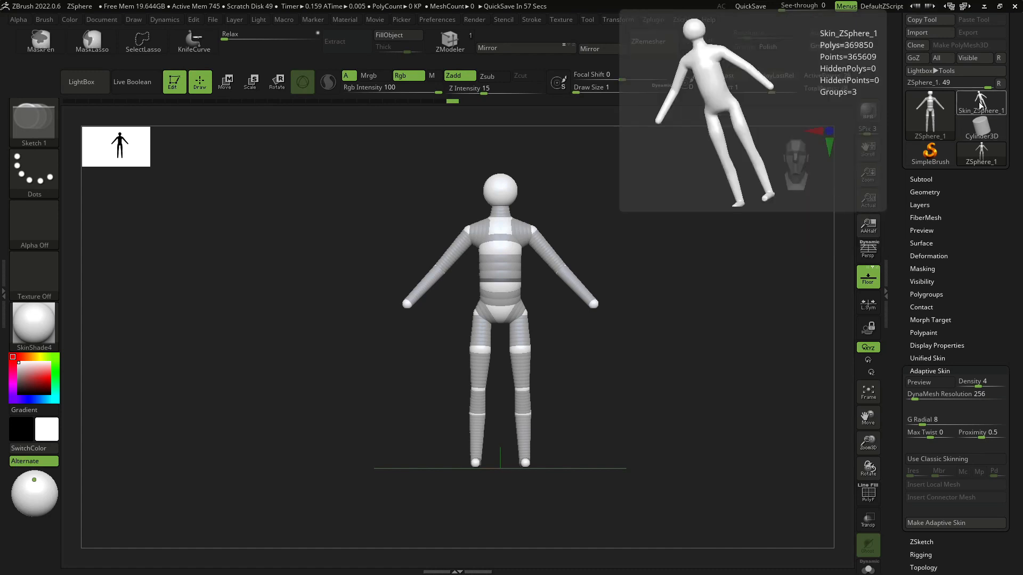
click(979, 101)
drag(964, 196, 965, 238)
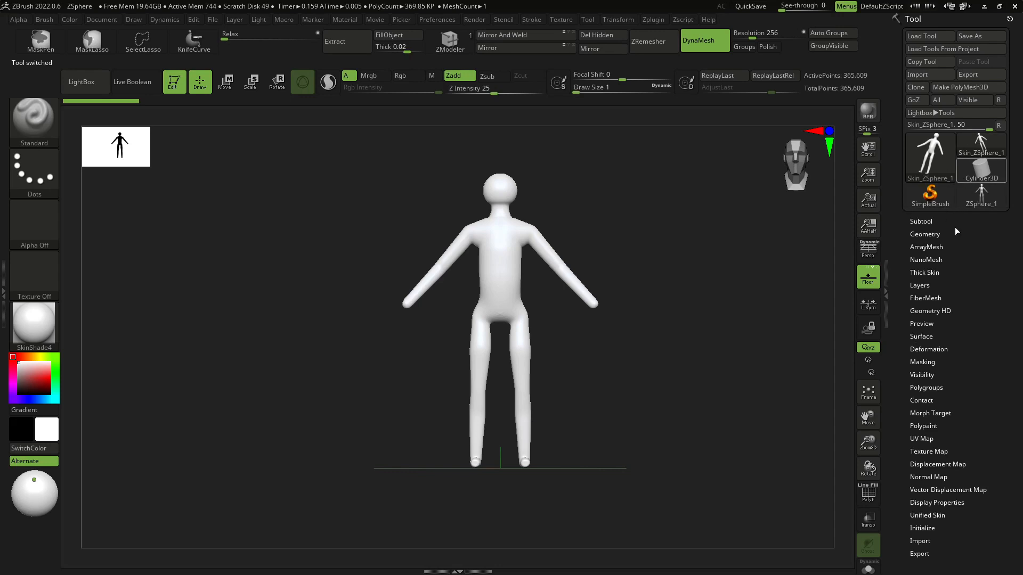
click(921, 221)
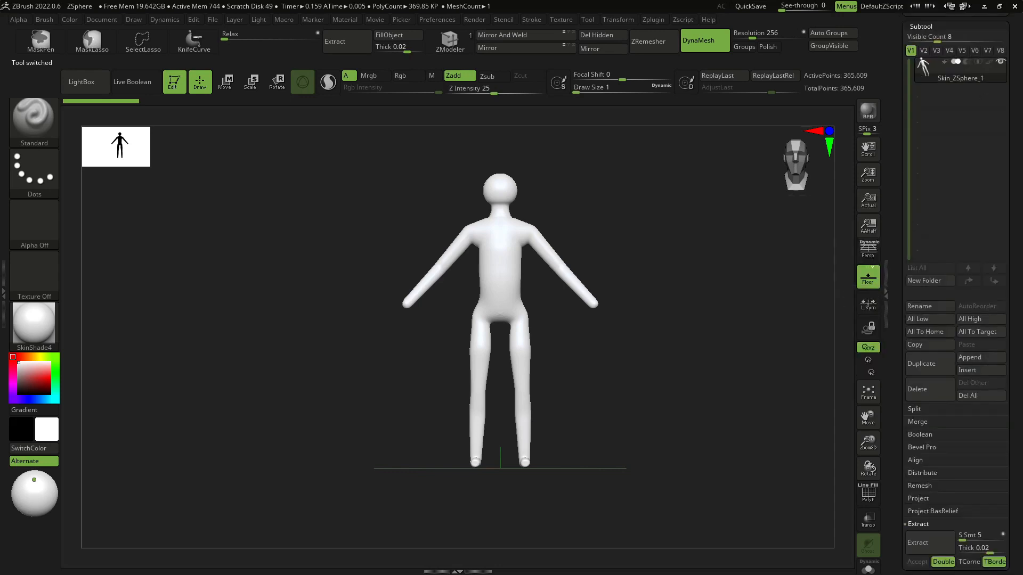
drag(1013, 129, 1012, 324)
click(982, 196)
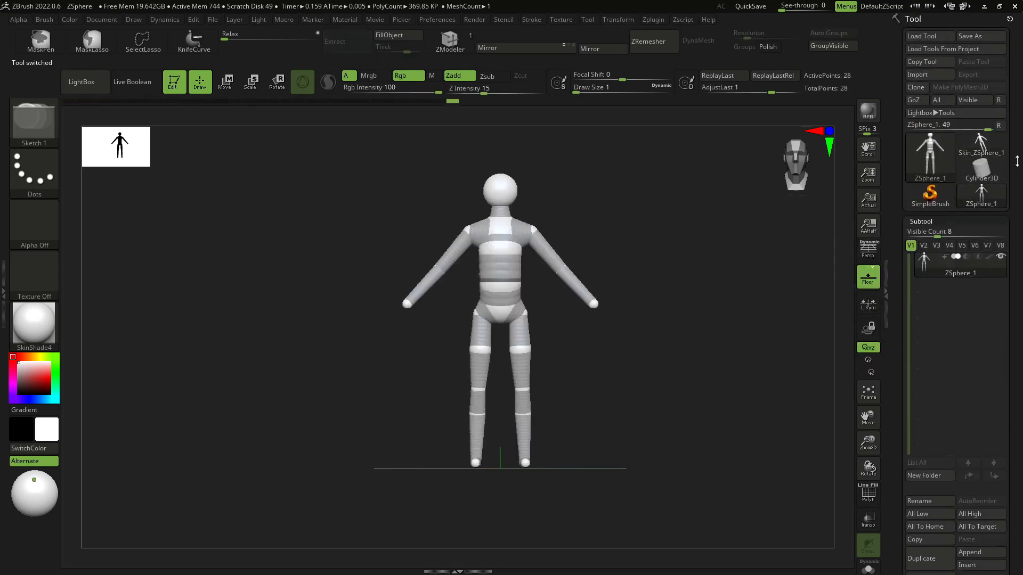
- Open Save As for the tool and browse into the 00_ProyectosCritical 2022 folder
click(980, 36)
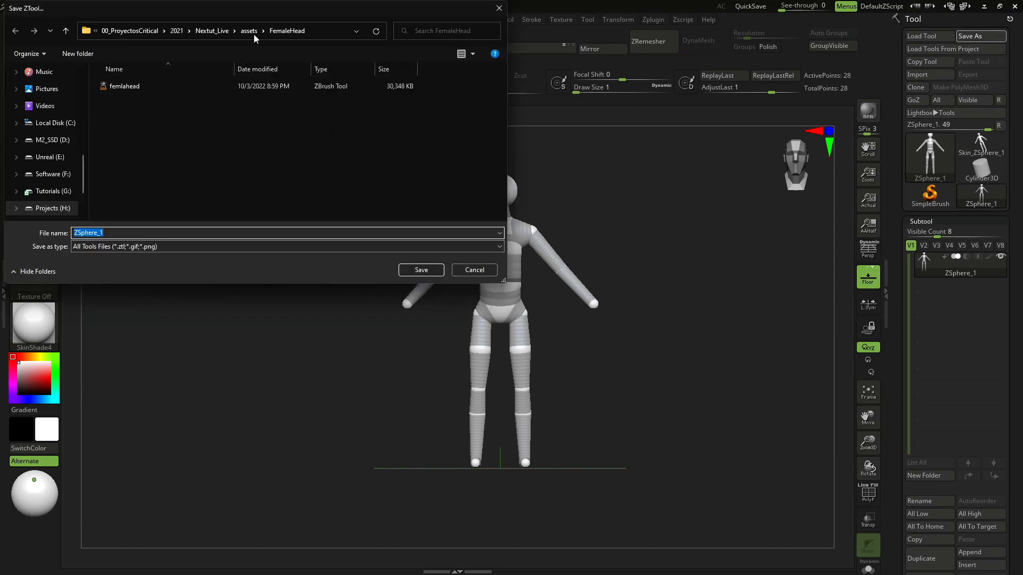
click(176, 30)
click(209, 30)
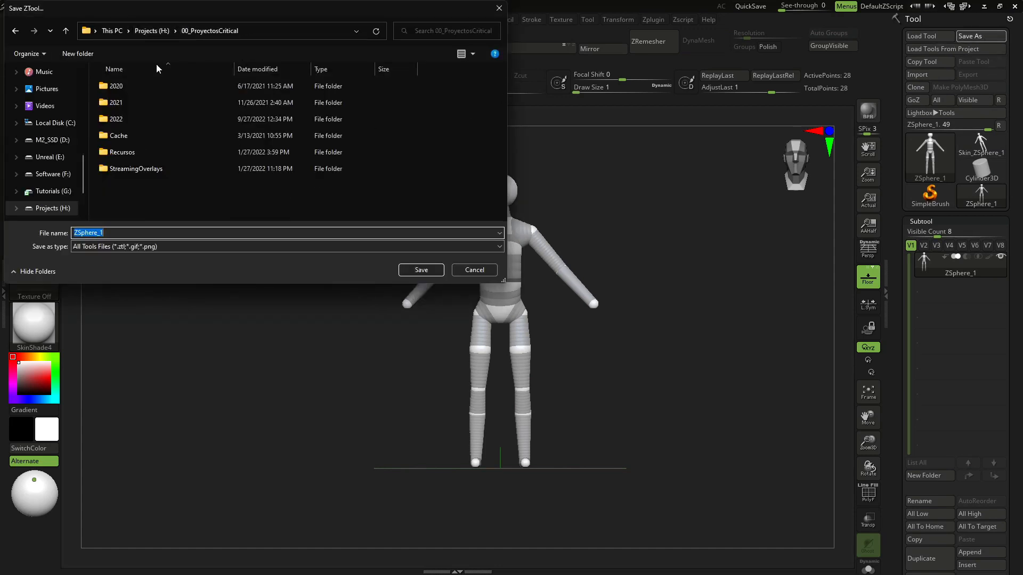
double_click(129, 118)
scroll(147, 176, down, 2)
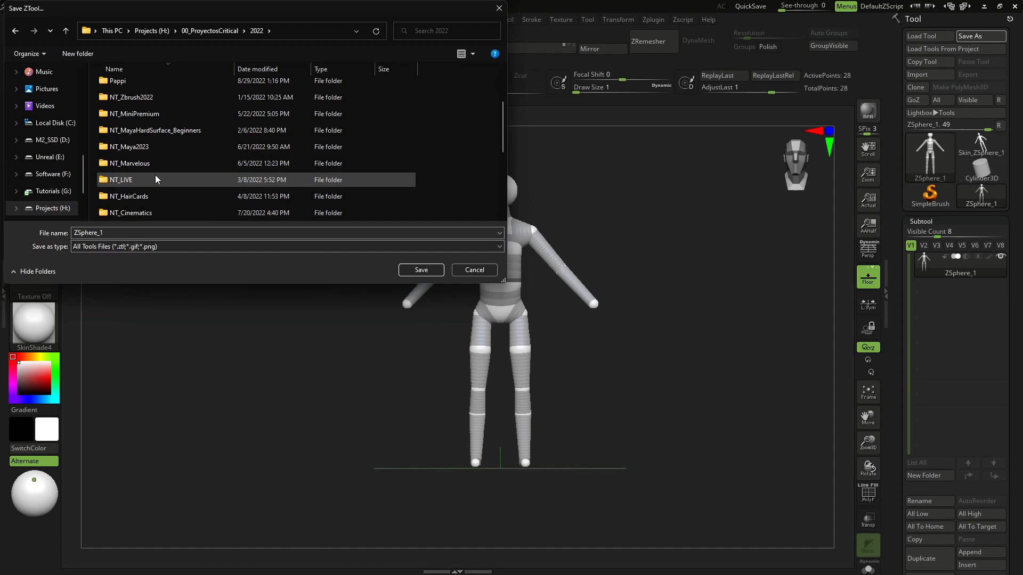
scroll(146, 160, down, 2)
double_click(149, 141)
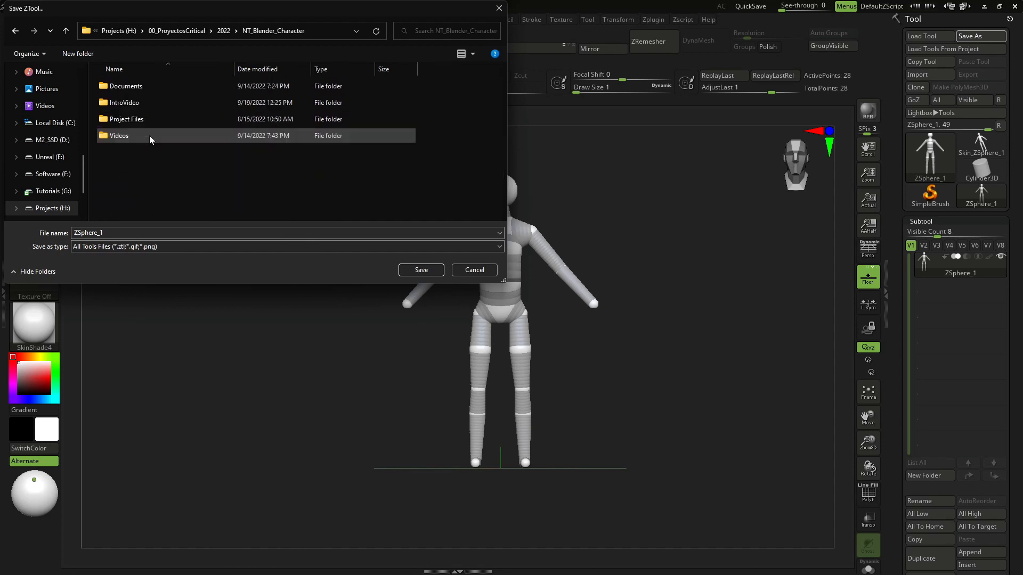
click(223, 31)
- Save the armature tool as ZSphere_Armature inside the NT_Adv_Character > Thyros_Project > Assets folder
scroll(138, 179, down, 3)
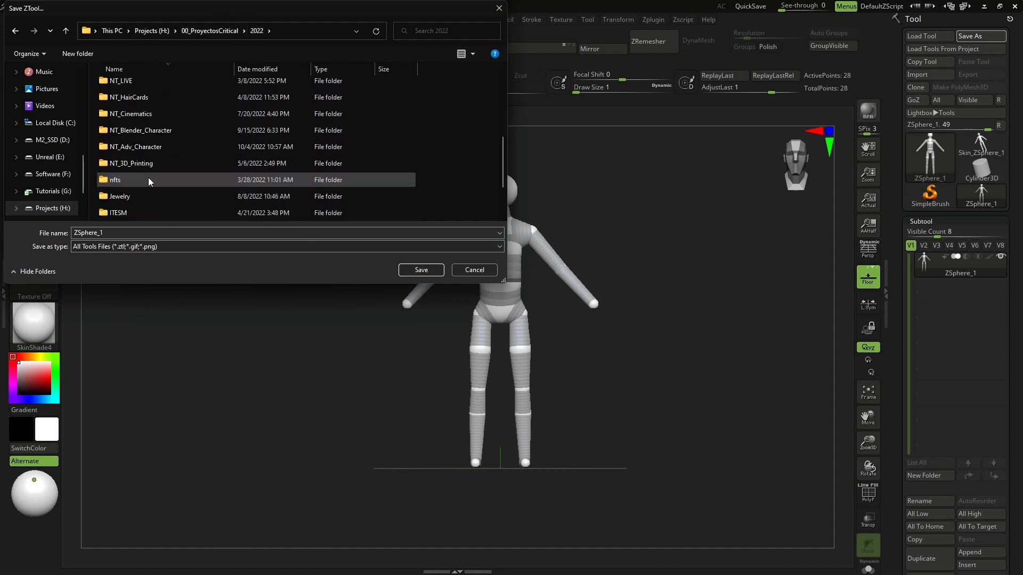
double_click(148, 146)
double_click(136, 102)
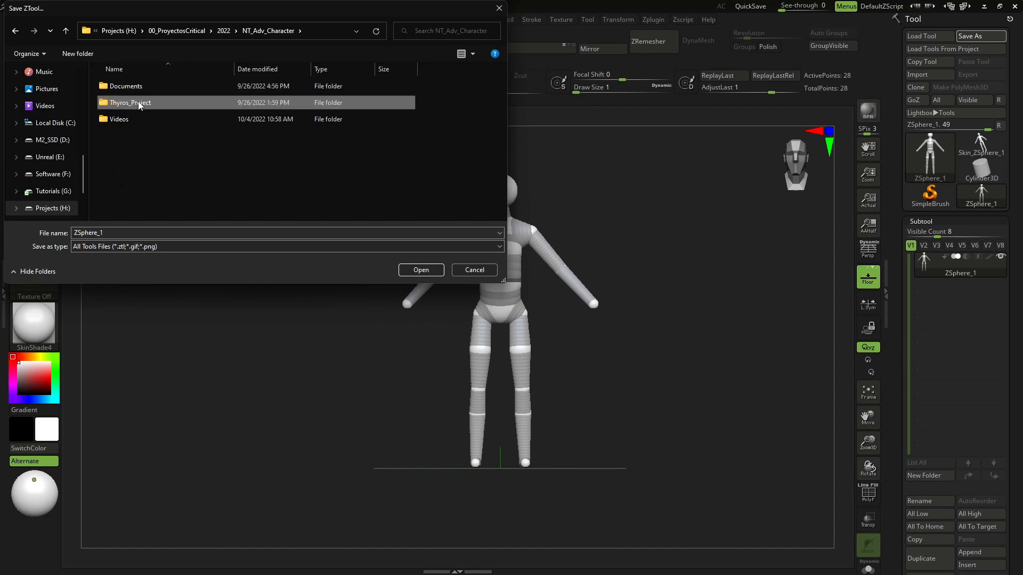
double_click(138, 89)
click(134, 233)
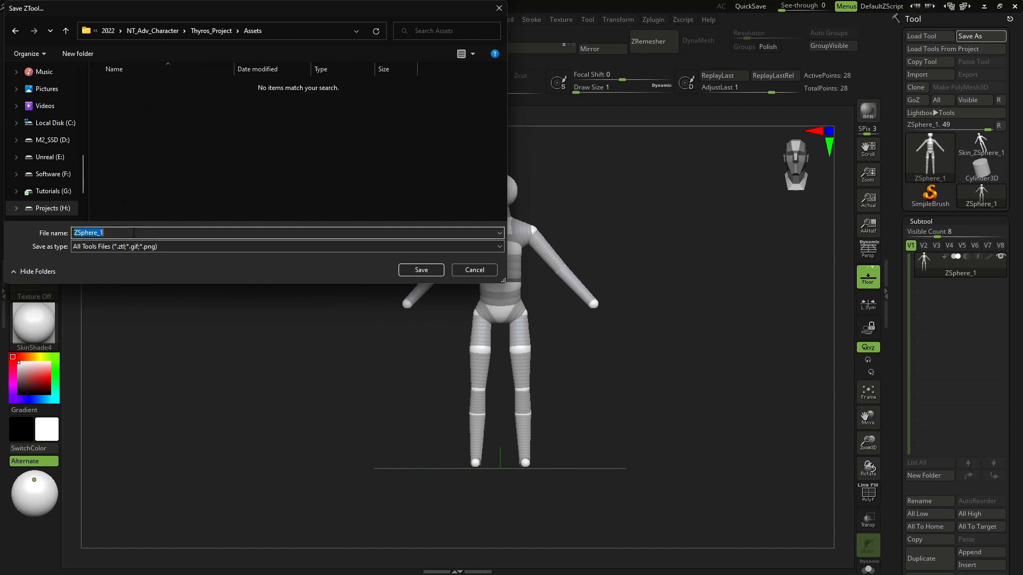
click(137, 235)
key(BackSpace)
text(Arma)
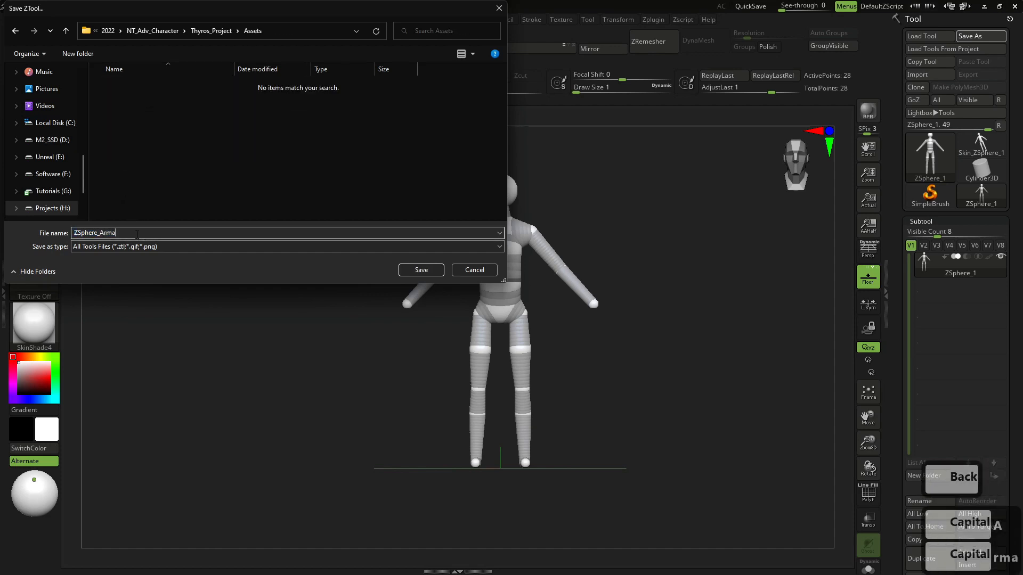
text(ture)
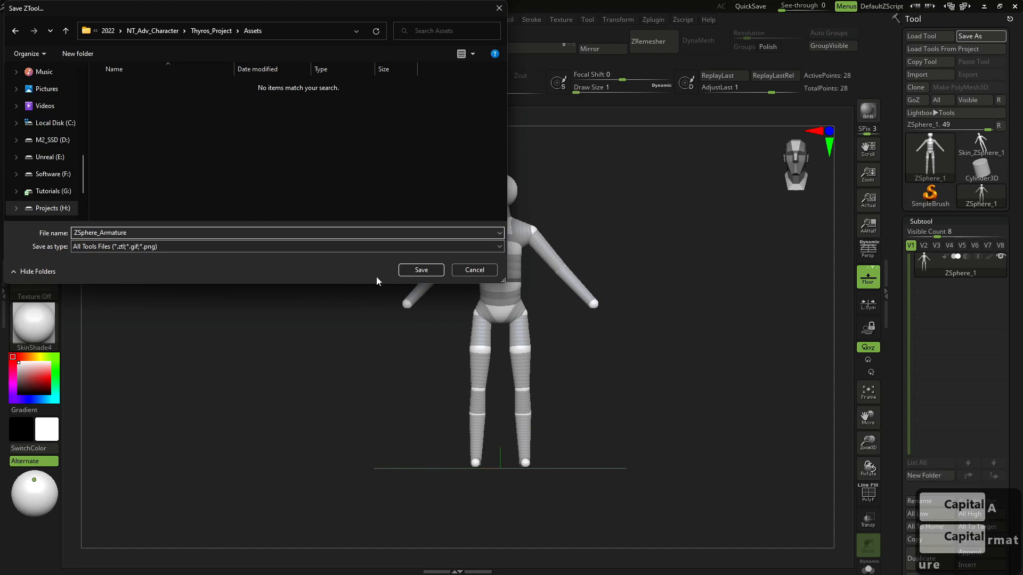
click(420, 270)
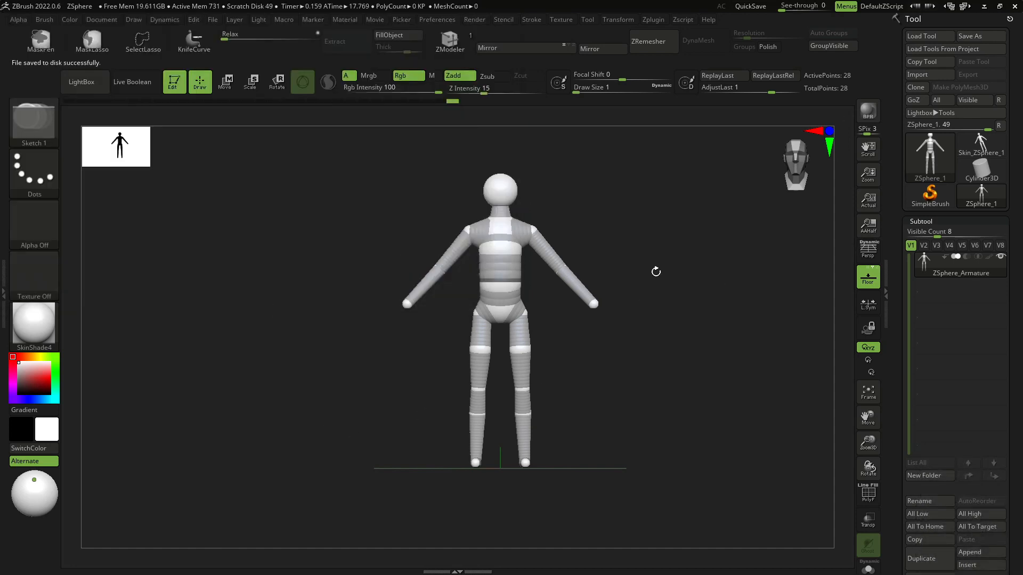
- Delete the ZSphere_Armature subtool from the current tool
click(982, 196)
scroll(937, 480, down, 5)
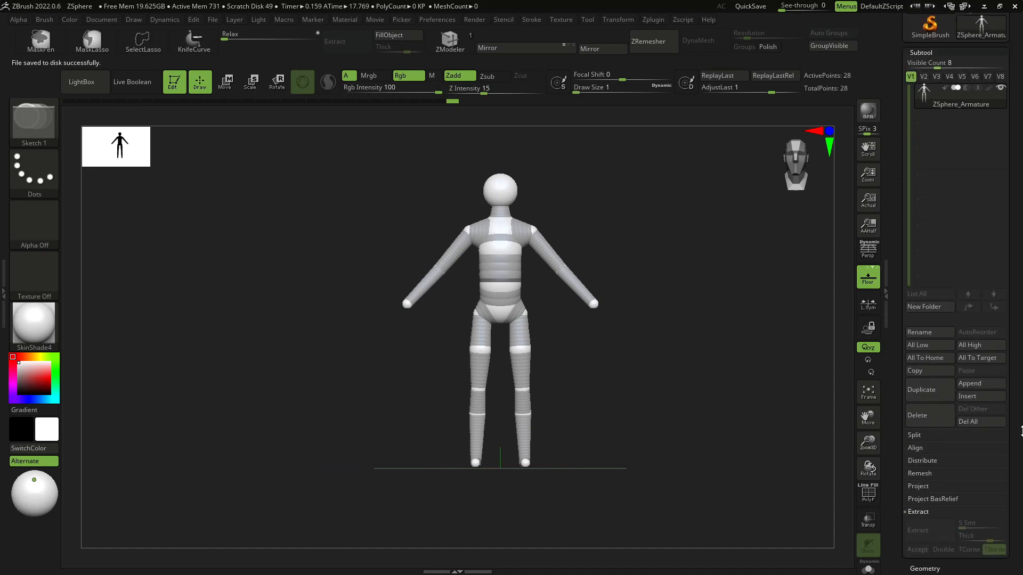
click(934, 421)
click(832, 450)
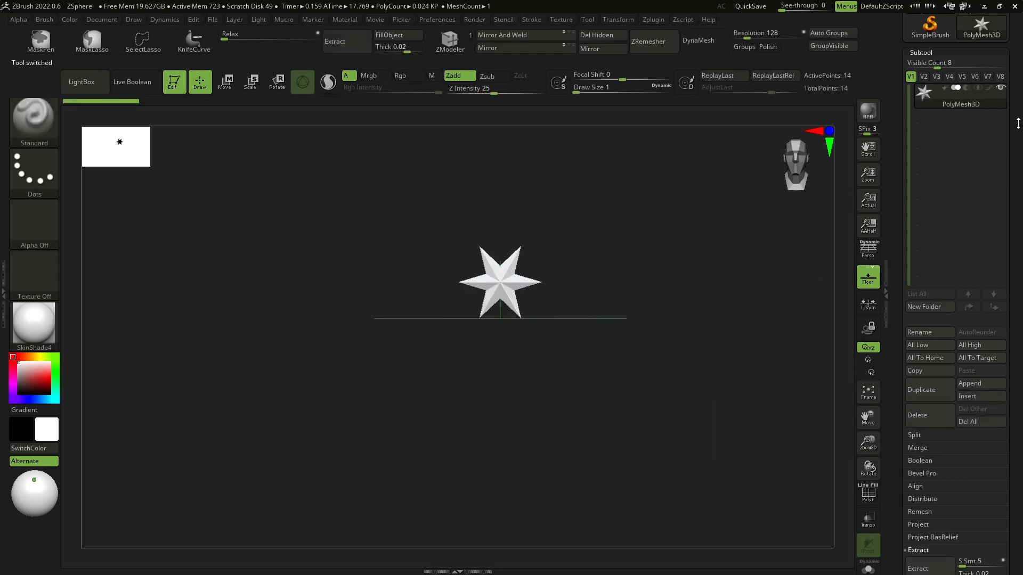
- Switch to the Skin_ZSphere_1 skin mesh tool
scroll(1018, 123, up, 5)
click(980, 144)
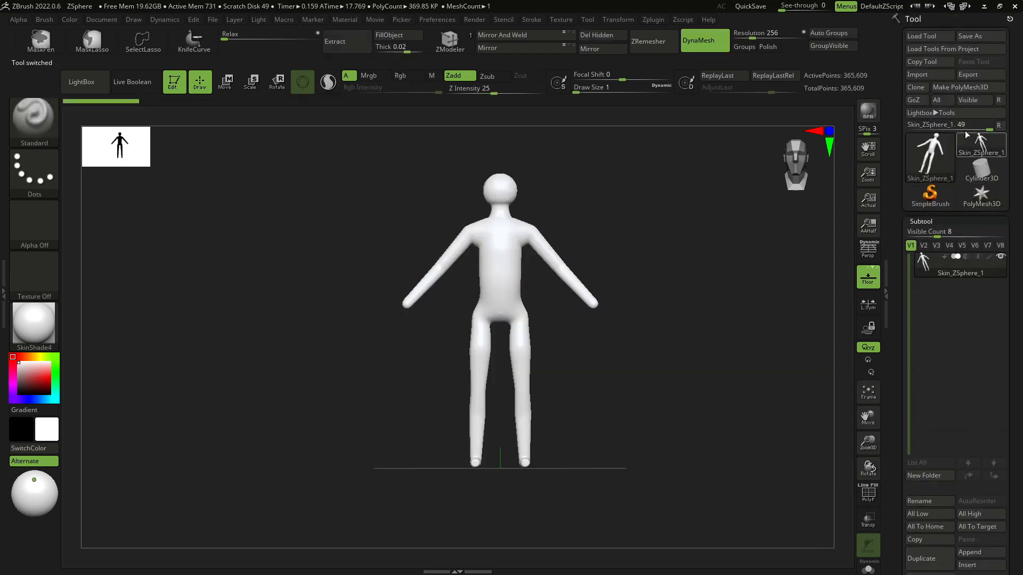
mouse_move(943, 195)
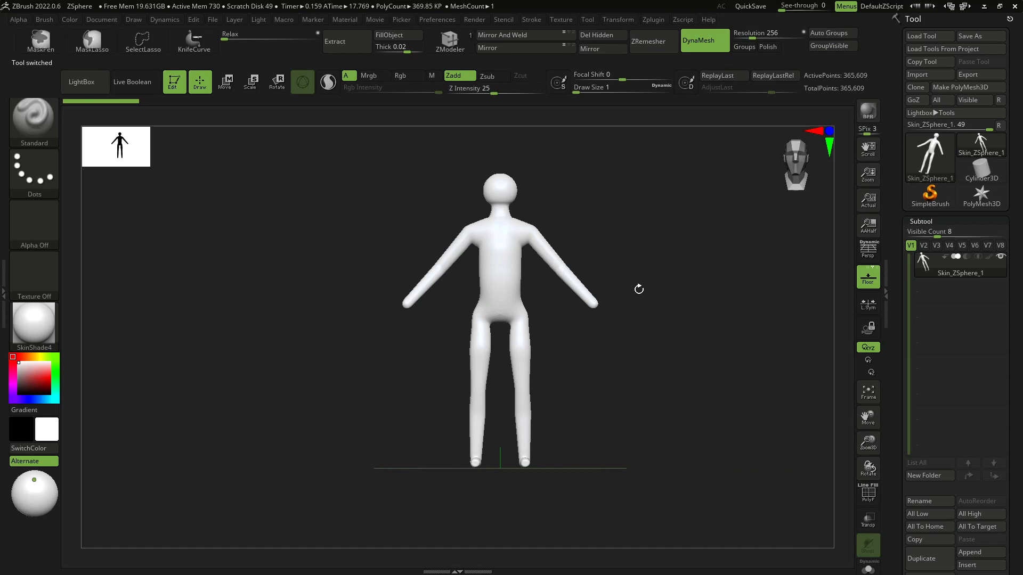
mouse_move(639, 288)
shift+mouse_down()
mouse_move(693, 306)
mouse_move(626, 320)
mouse_move(708, 317)
shift+mouse_up()
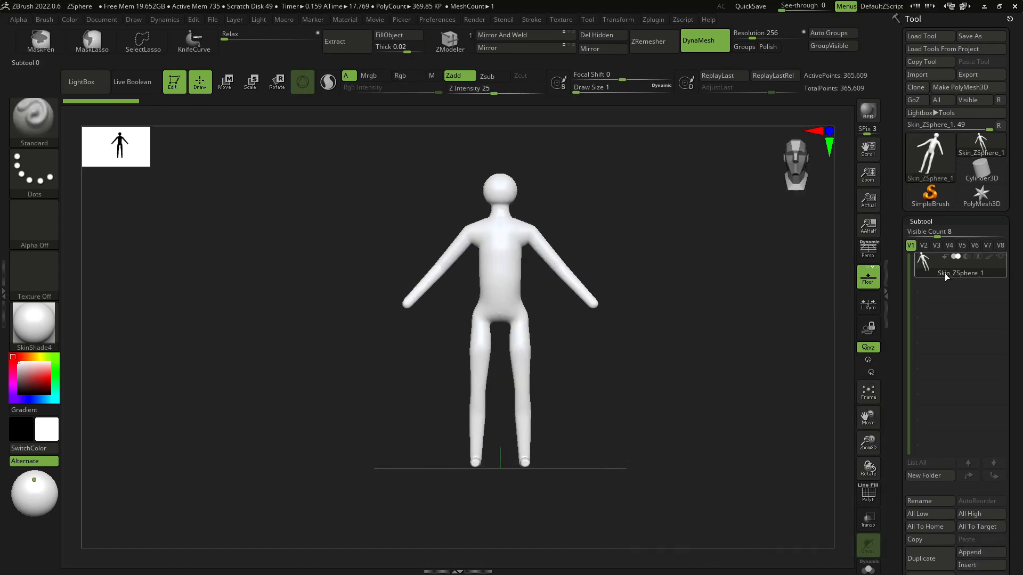
- Rename the skin mesh subtool to thyros_basemesh
click(923, 500)
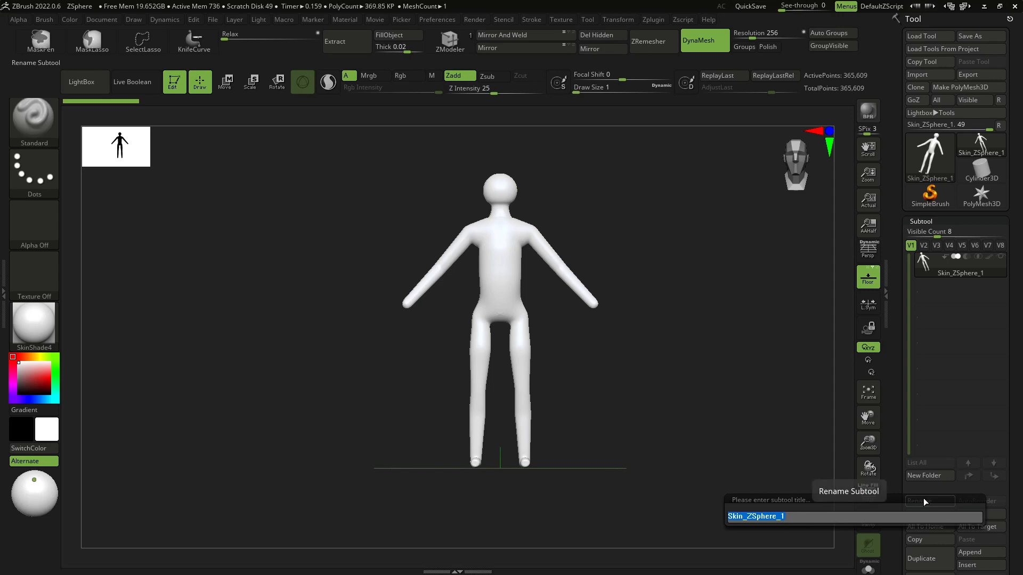
key(Caps_Lock)
key(Caps_Lock)
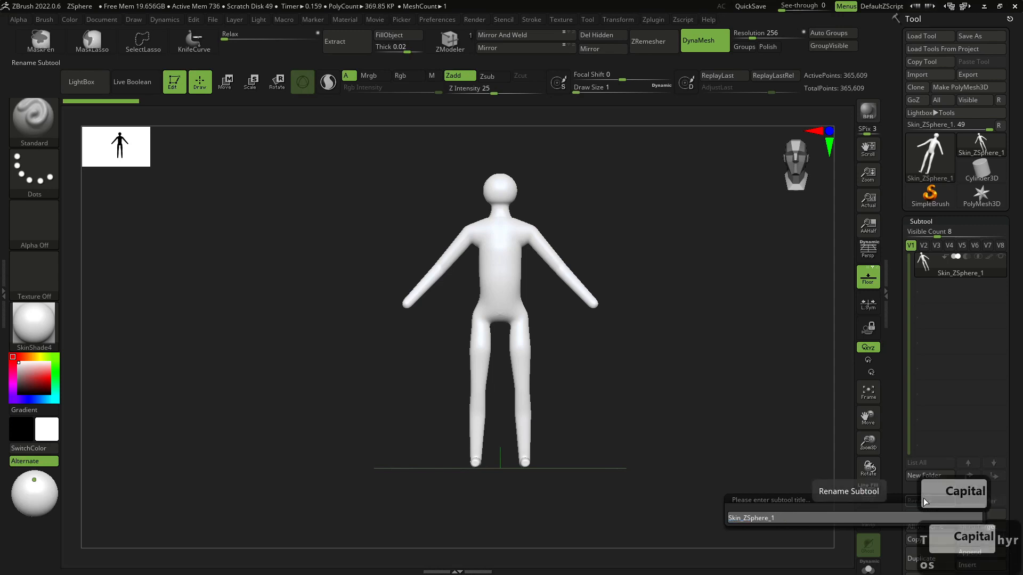
double_click(829, 520)
key(BackSpace)
text(thr)
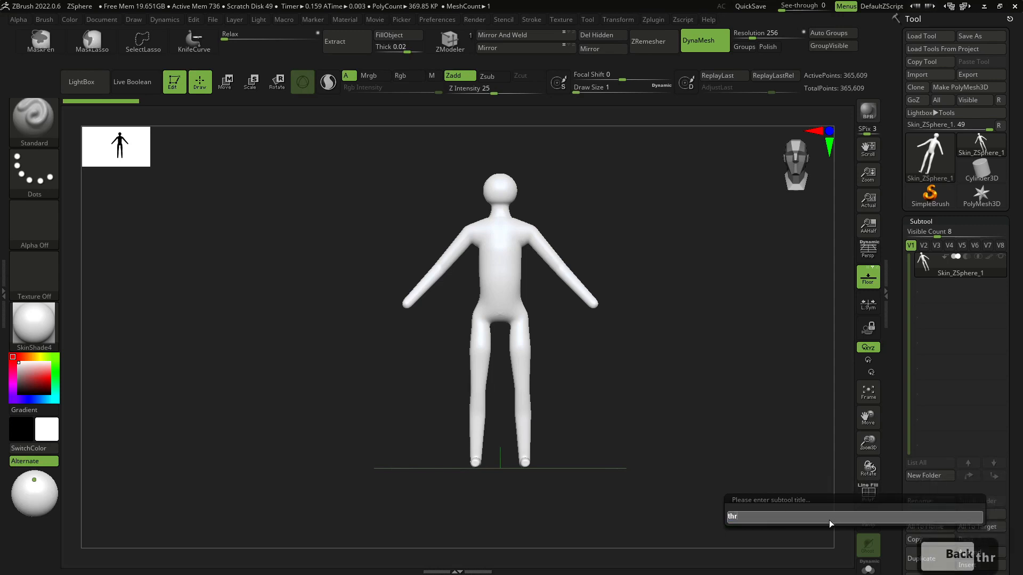
text(y)
key(BackSpace)
key(BackSpace)
text(yur)
key(BackSpace)
key(BackSpace)
text(ros)
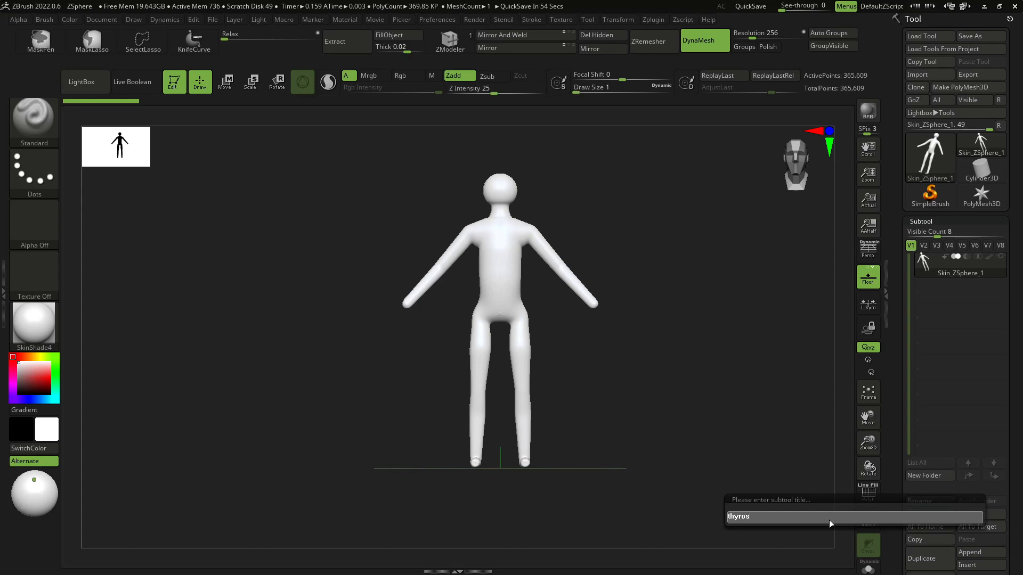
text(_)
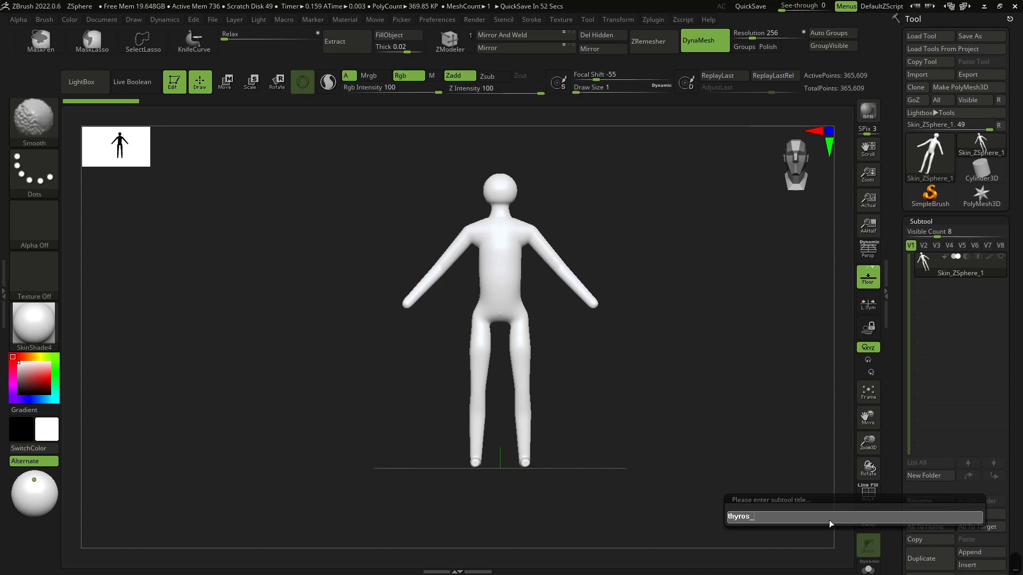
text(basemesh)
key(Return)
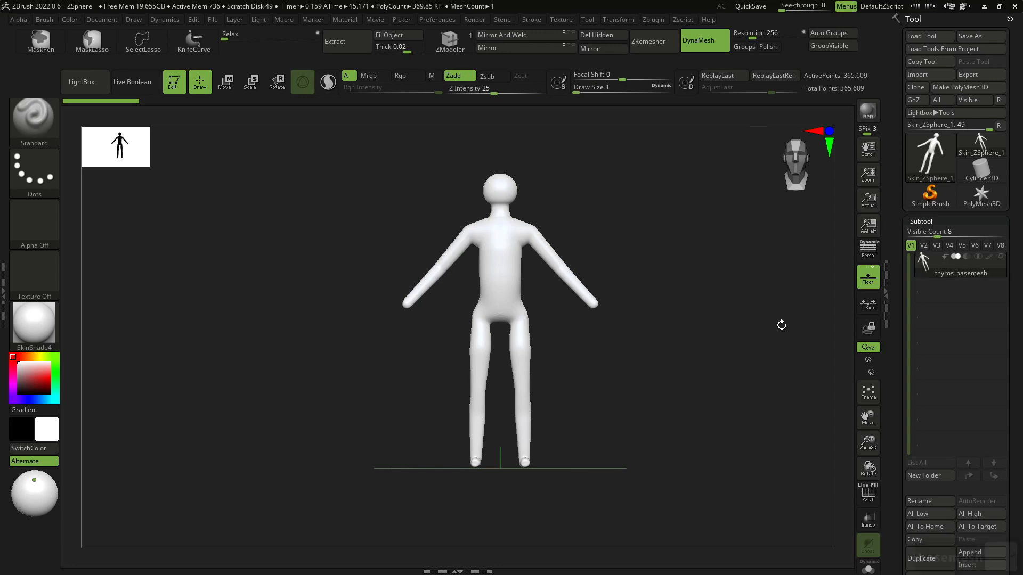
- Reselect the thyros_basemesh tool and inspect the skin mesh from different angles
drag(781, 325, 605, 340)
click(976, 178)
click(981, 156)
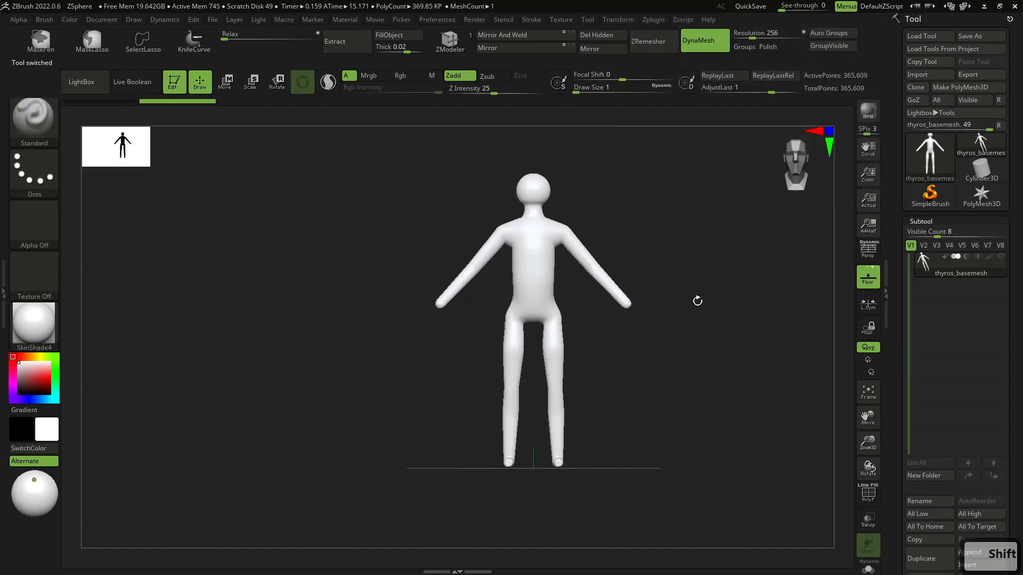
alt+drag(728, 291, 683, 349)
alt+drag(704, 280, 707, 293)
alt+drag(732, 335, 713, 294)
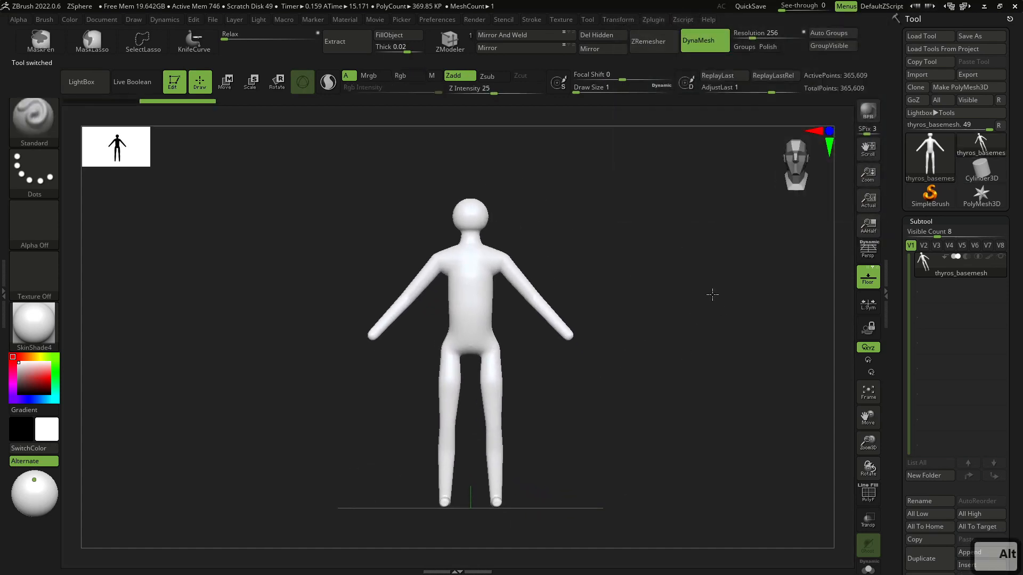